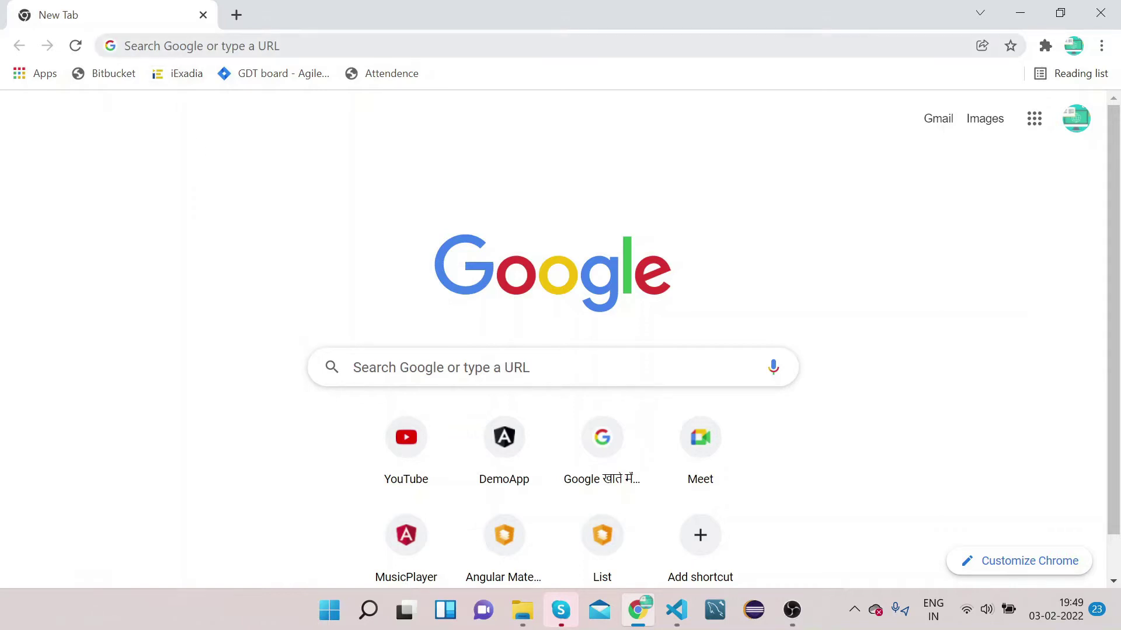
Search Google for 'angular material' and open the Angular Material components catalogue.
click(175, 46)
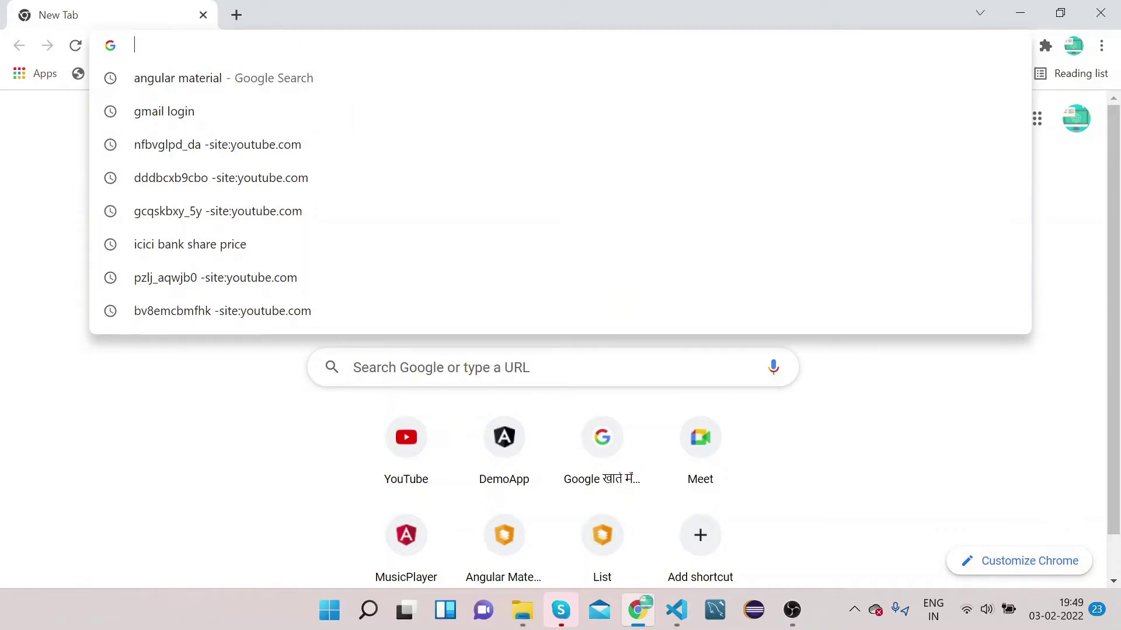
text(ang)
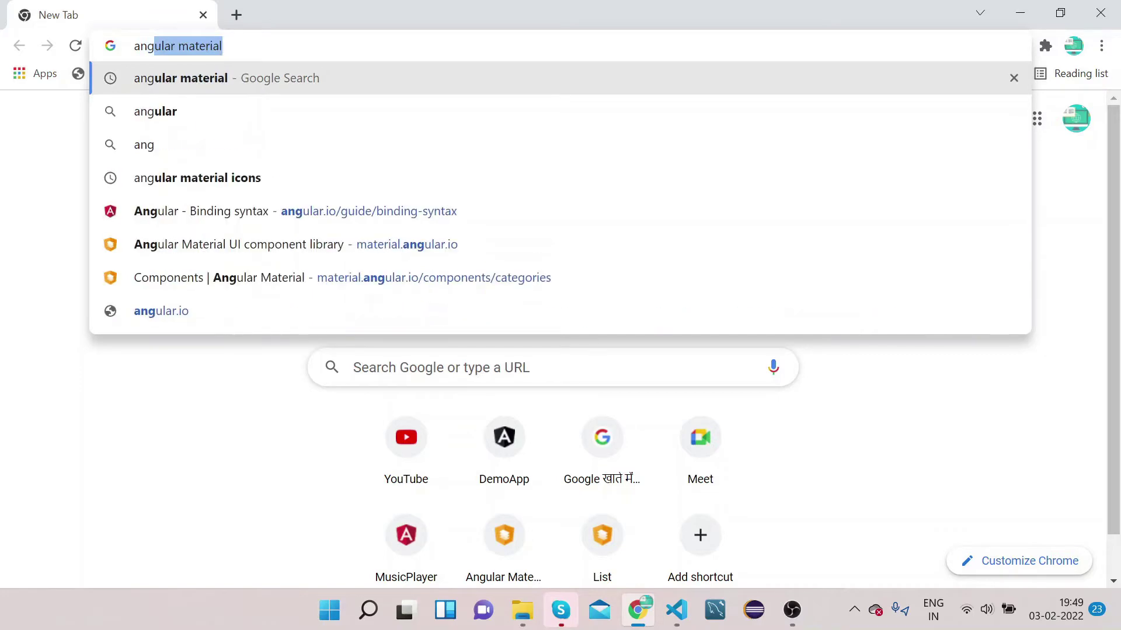
text(ular)
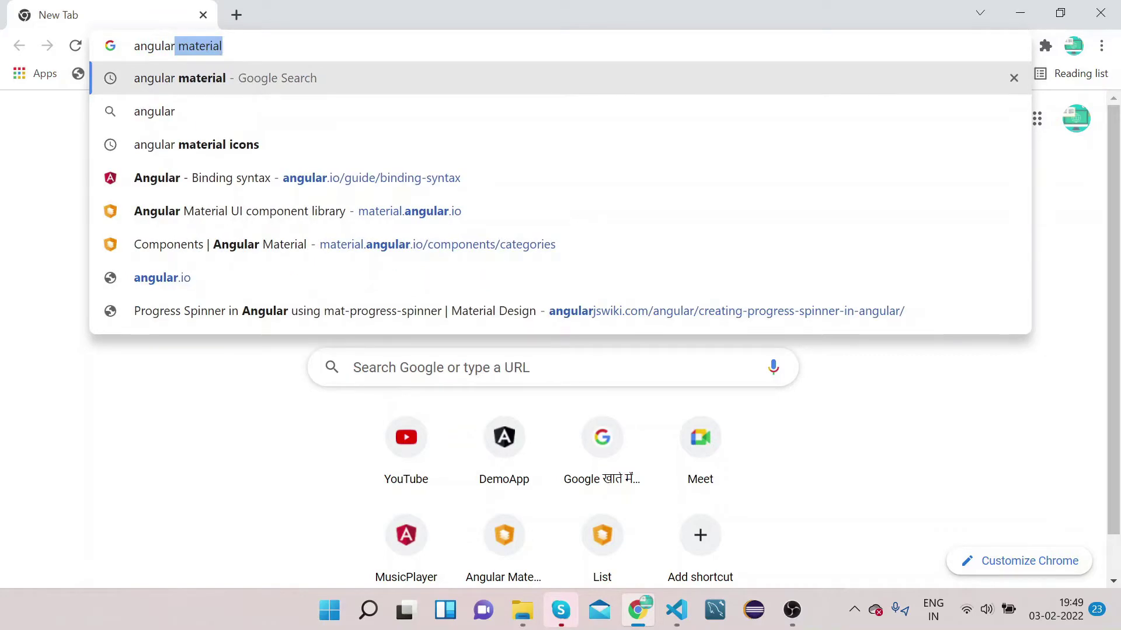
key(Return)
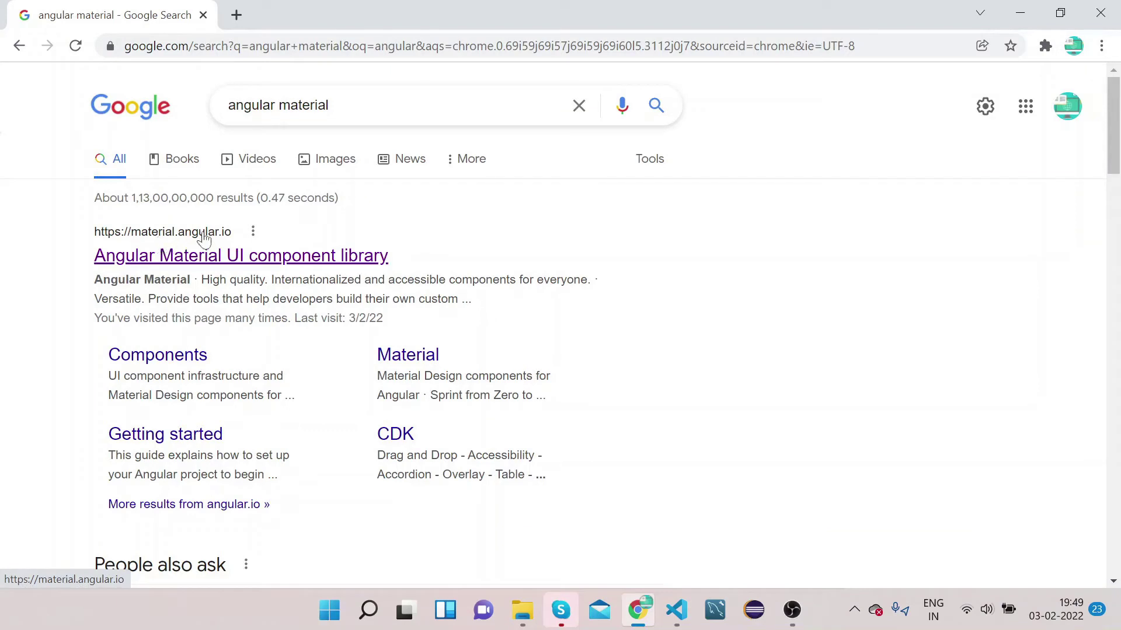
click(202, 259)
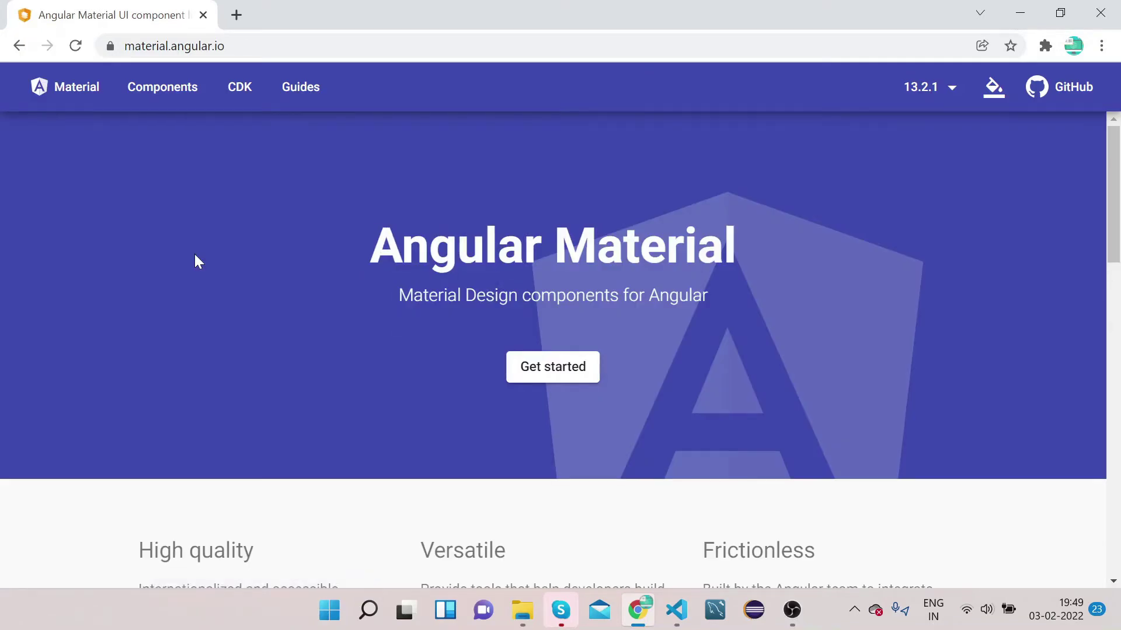
click(156, 94)
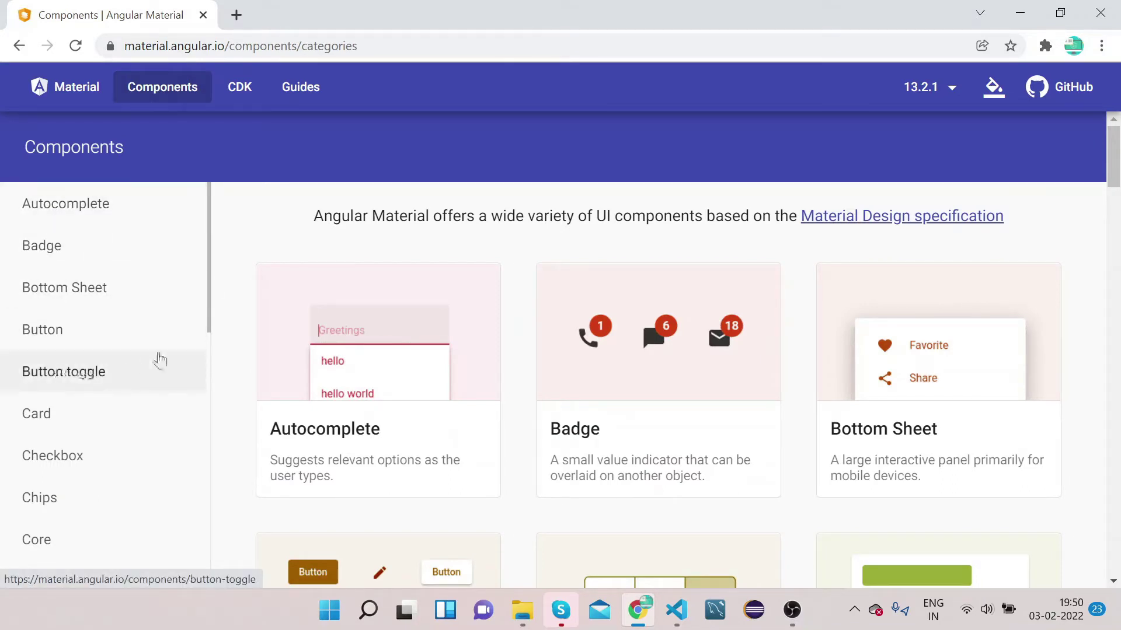
drag(207, 312, 208, 412)
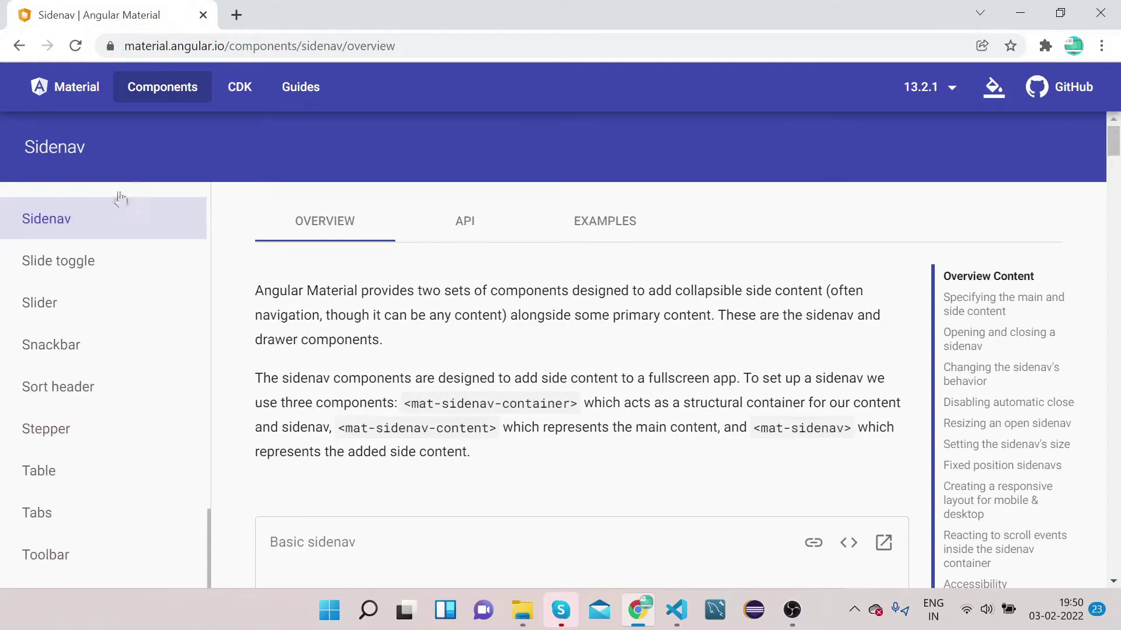
Browse the Toolbar component examples, then view its API reference.
click(79, 571)
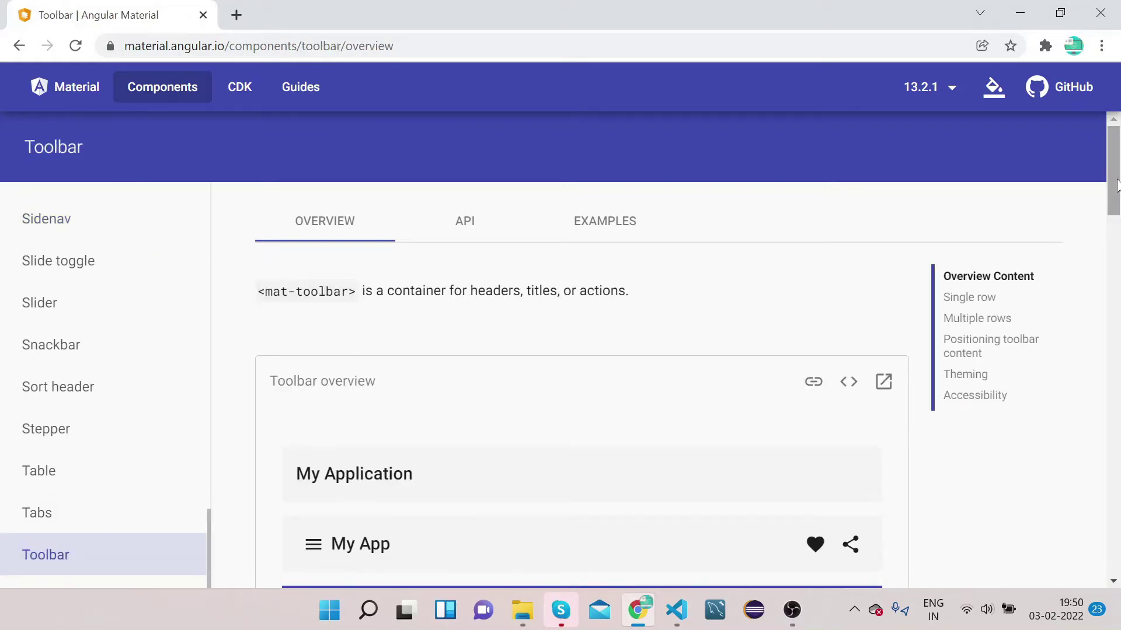
drag(1117, 182, 1117, 219)
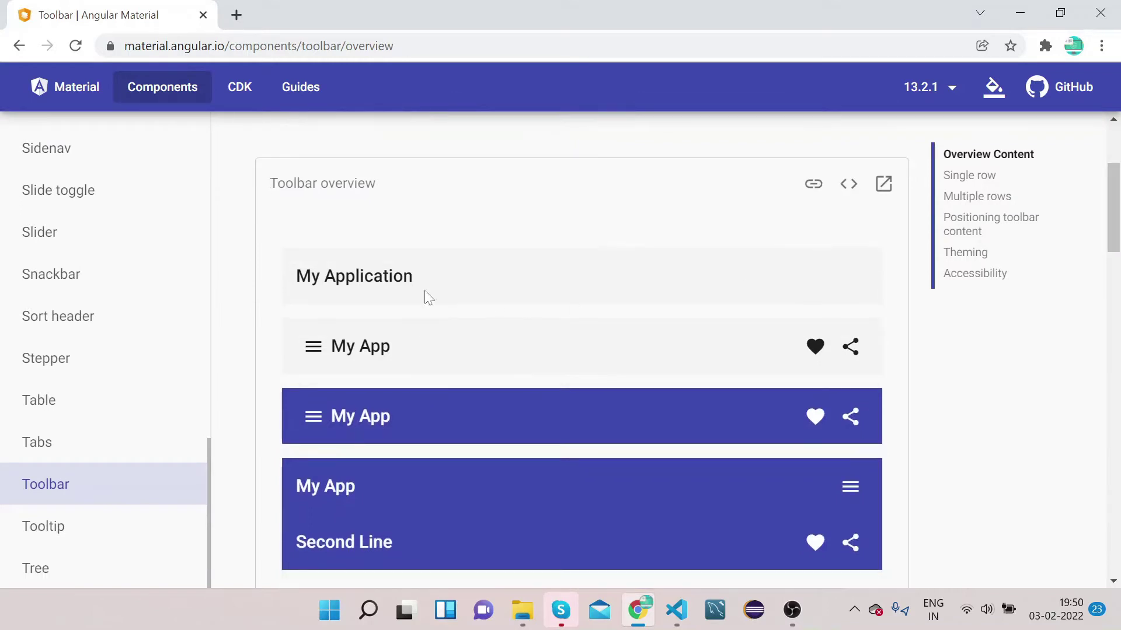
drag(295, 276, 418, 275)
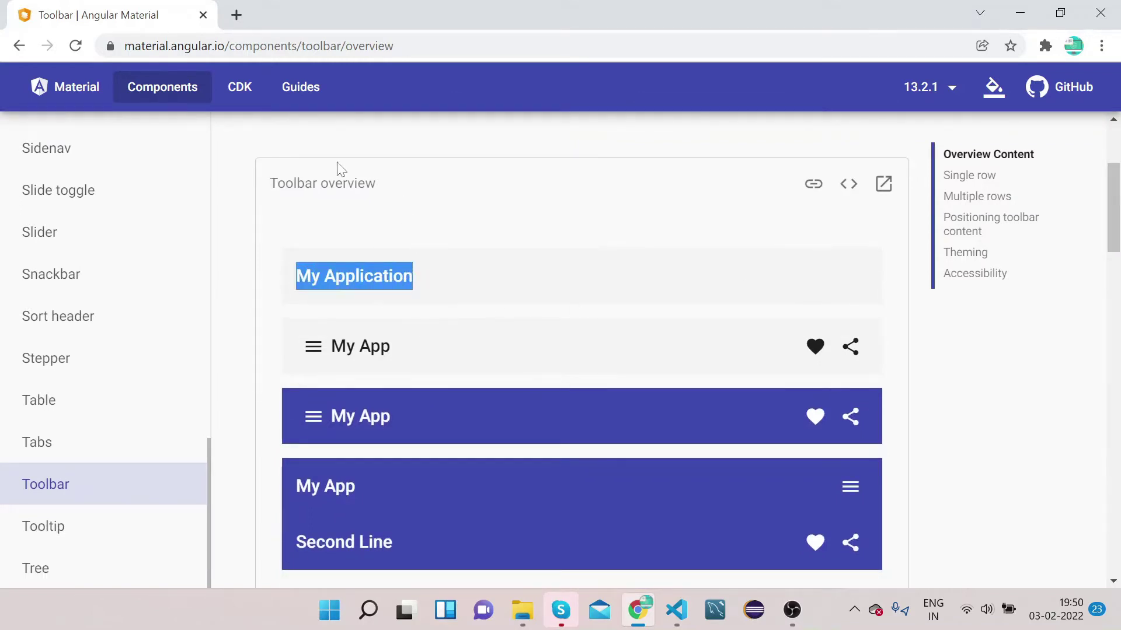
click(298, 146)
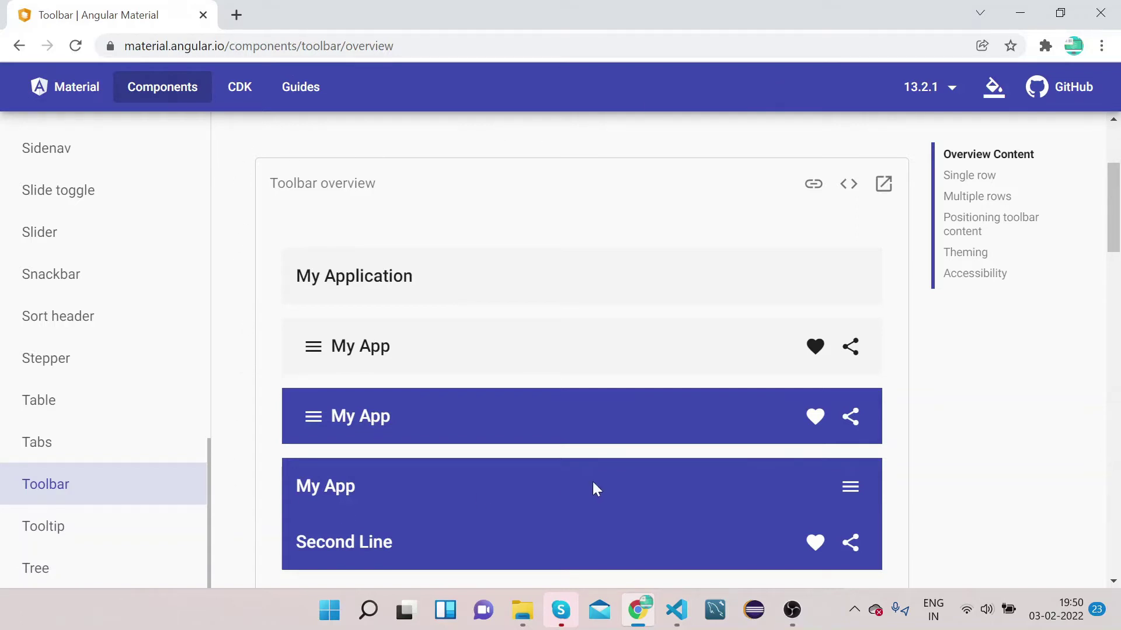
drag(1115, 233, 1114, 194)
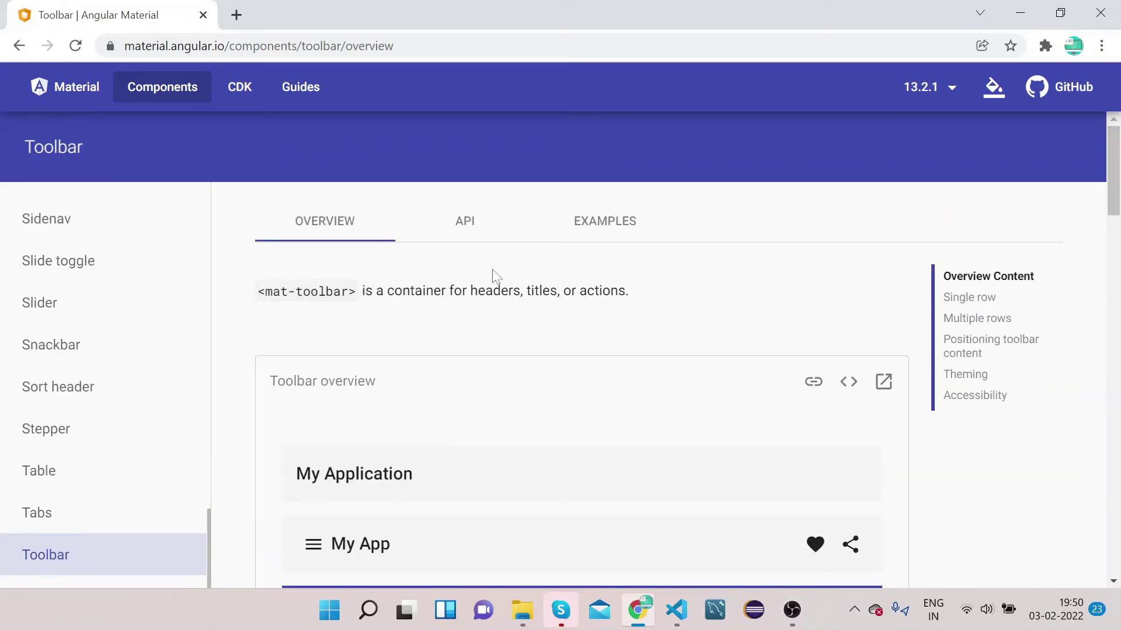
click(466, 234)
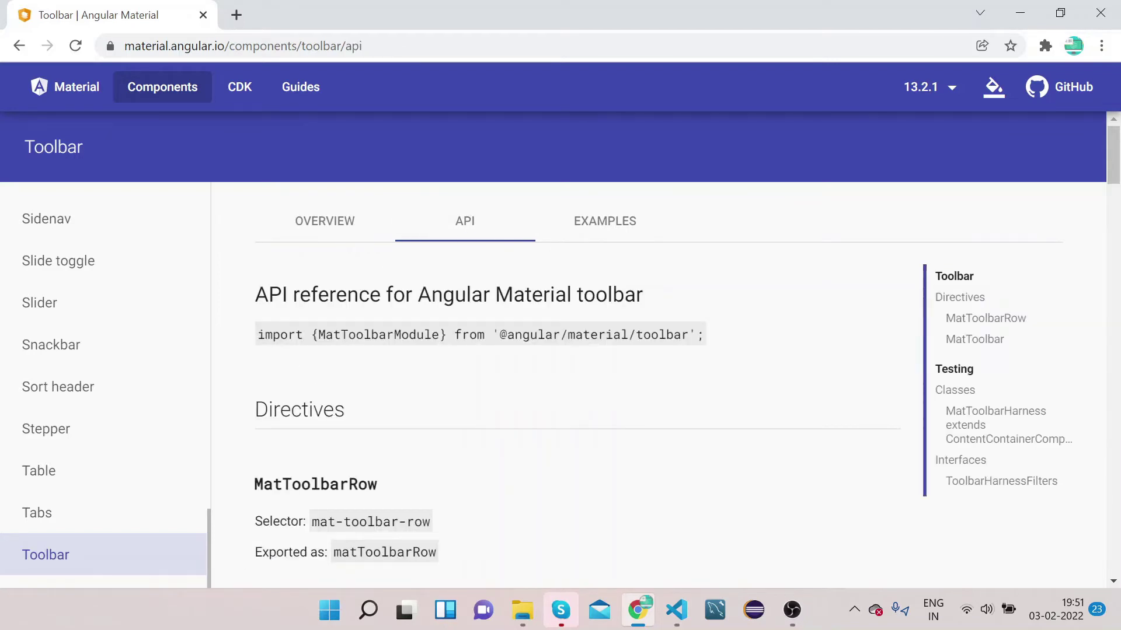
Copy the 'import {MatToolbarModule}' line from the Toolbar API page and bring up VS Code.
drag(258, 334, 701, 318)
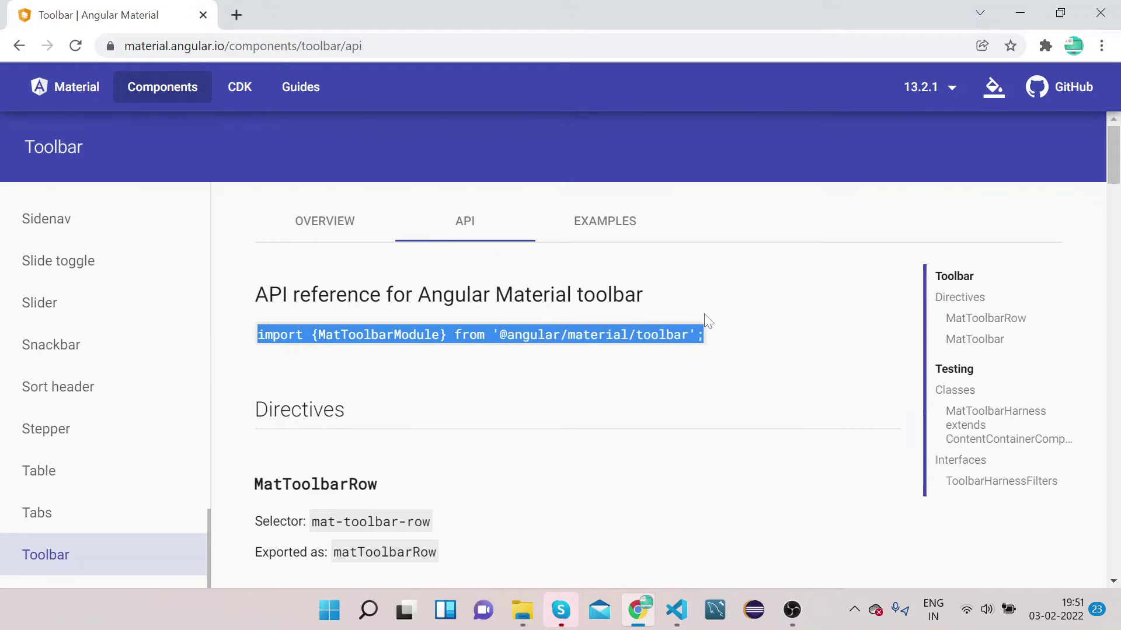
mouse_move(675, 611)
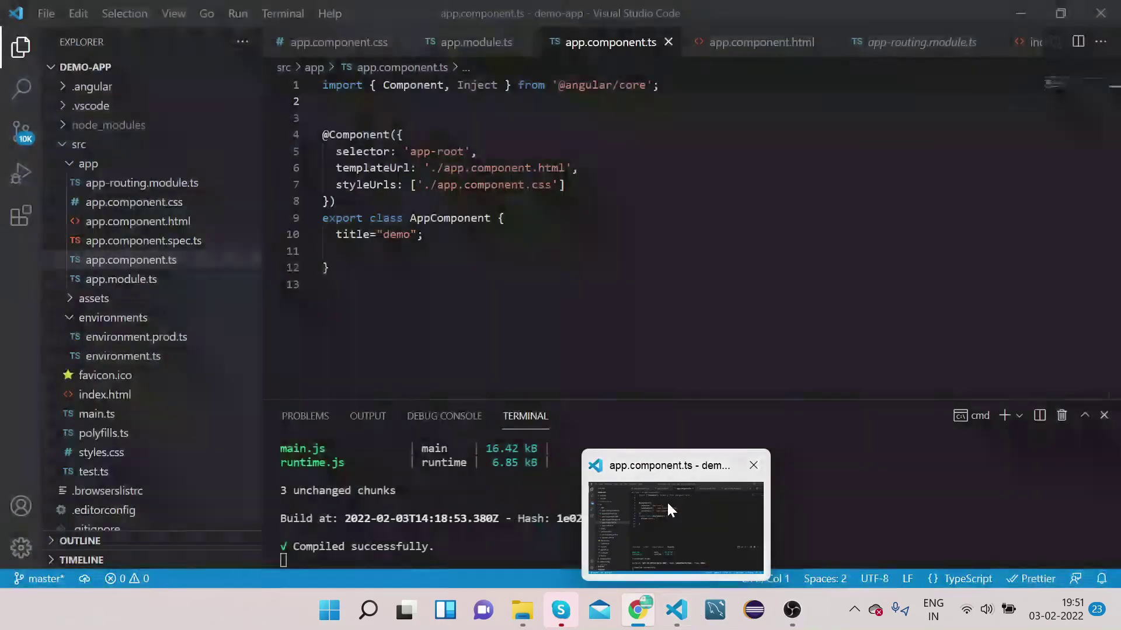
click(667, 504)
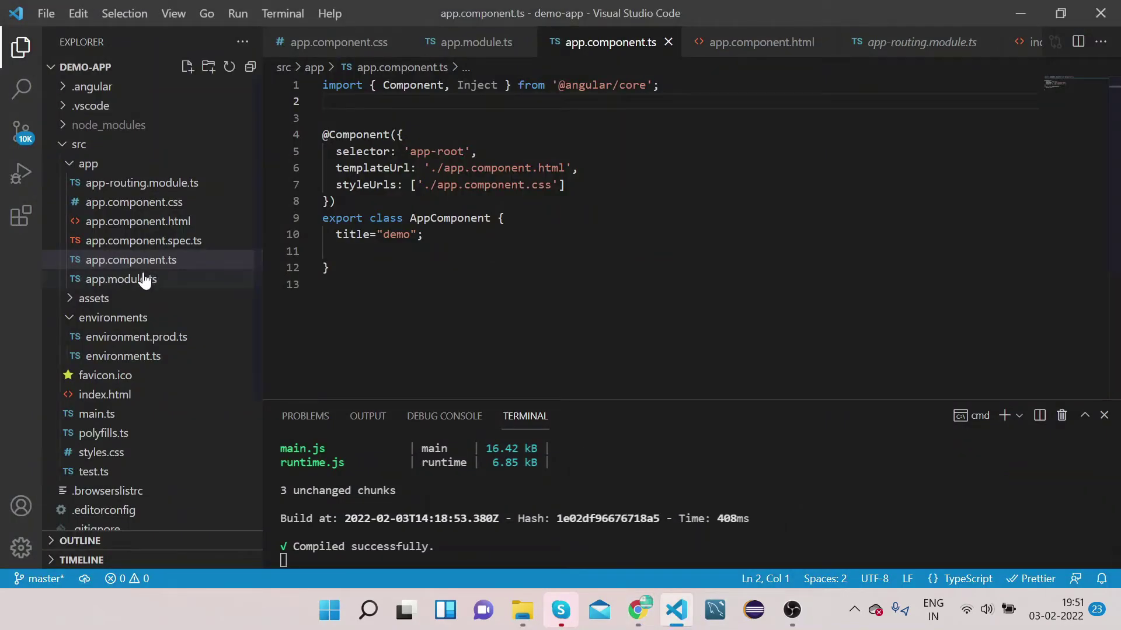
Paste the MatToolbarModule import after the last import in app.module.ts, then copy the module name.
key(ctrl+shift+e)
click(120, 282)
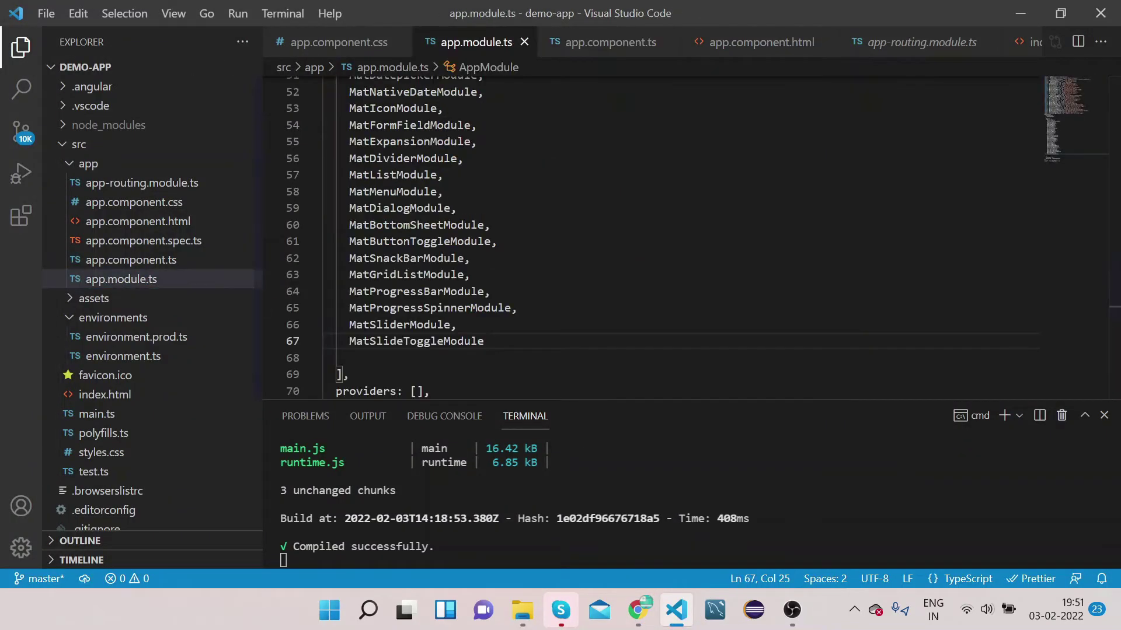
key(Up)
key(Up)
key(Up)
key(Up)
key(Up)
key(Up)
key(Up)
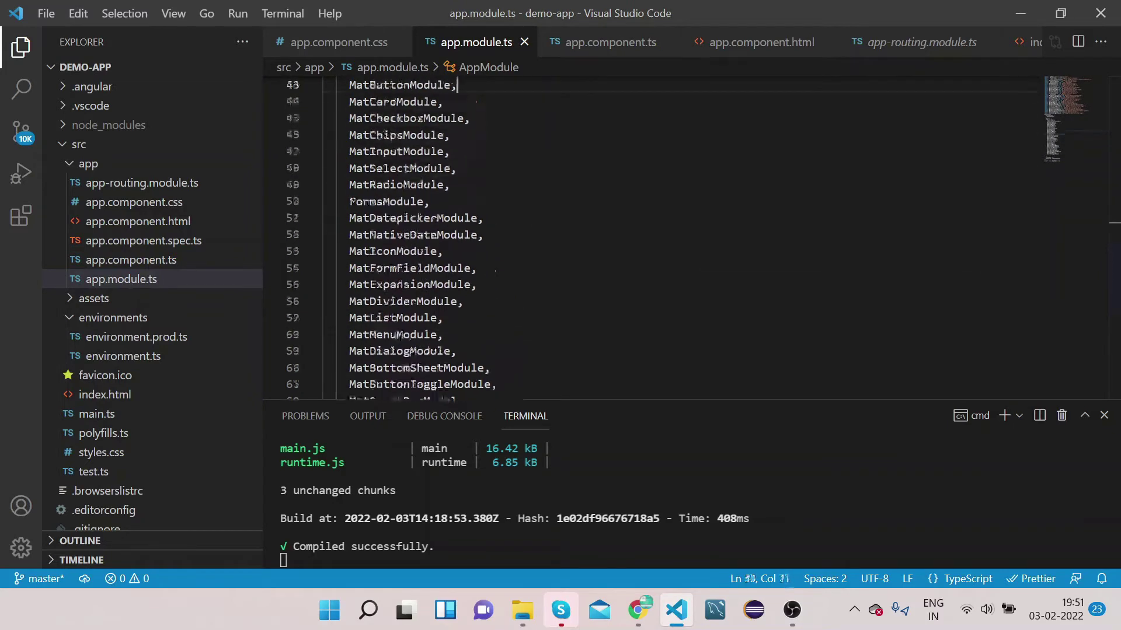
key(Up)
key(Up)
key(Up)
key(Down)
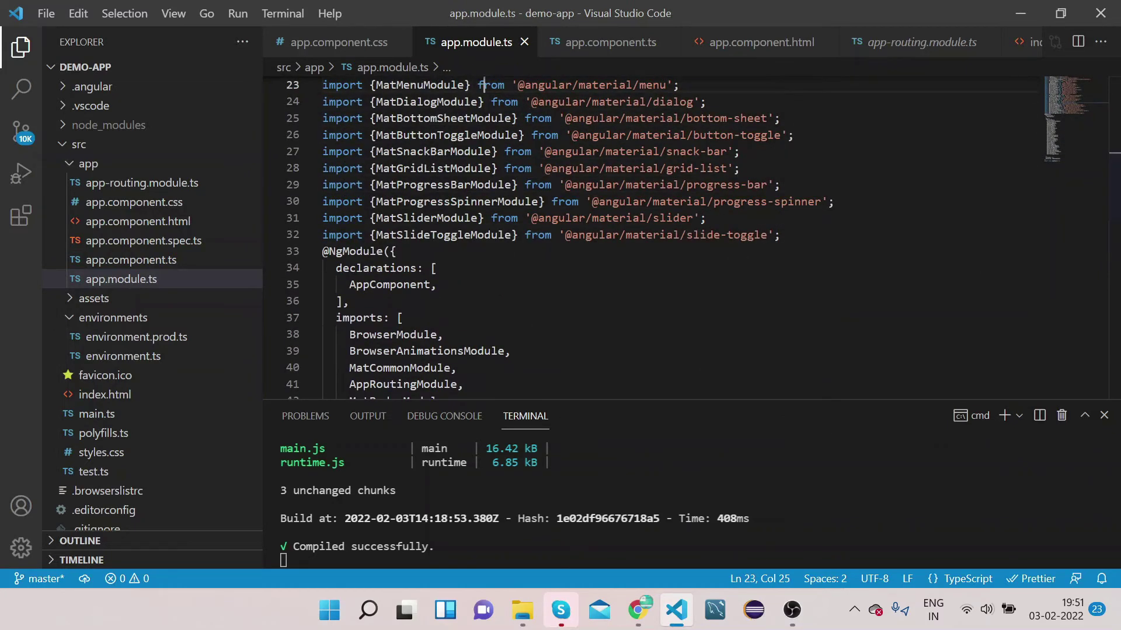
key(Down)
key(Down)
key(Down)
key(End)
key(Return)
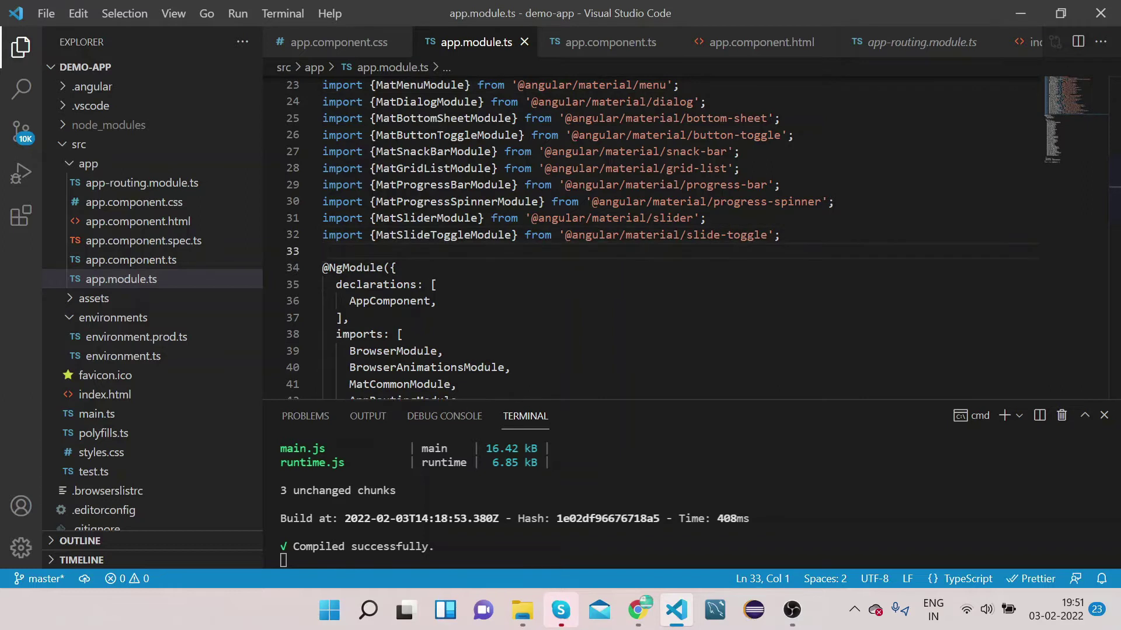
text(import {MatToolbarModule} from '@angular/material/toolbar';)
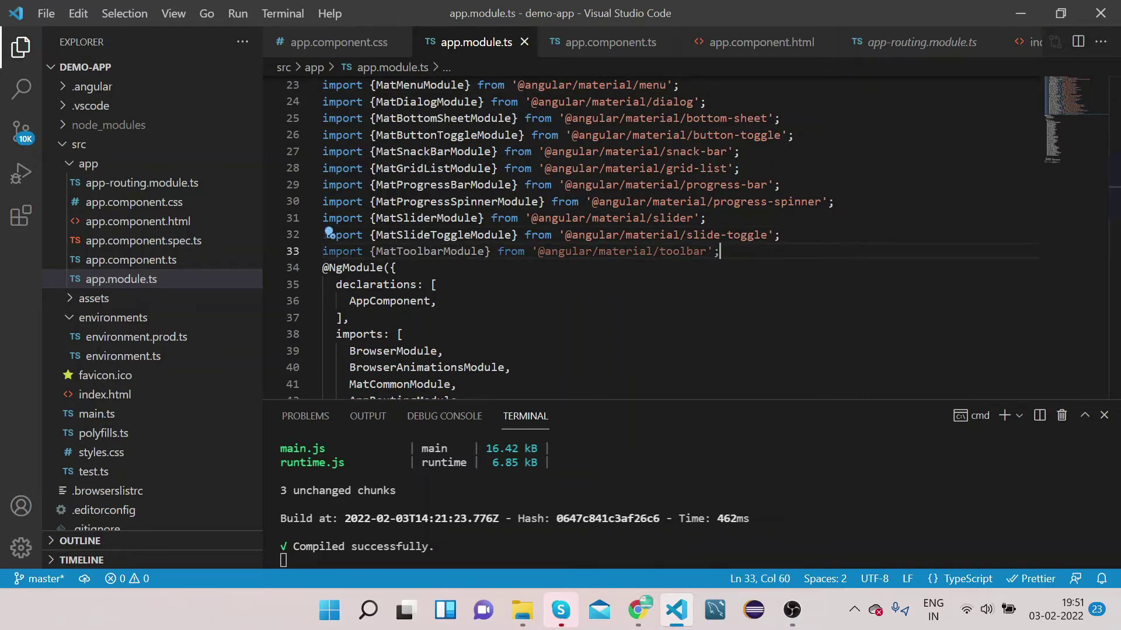
double_click(434, 252)
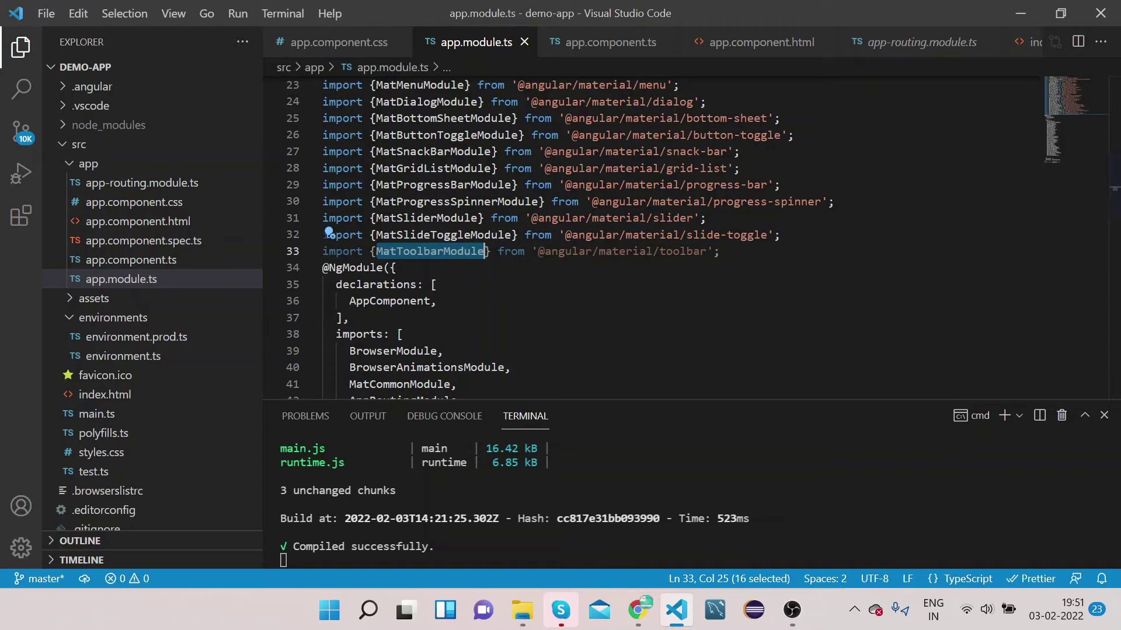
Paste MatToolbarModule onto the empty line of the AppModule imports array.
key(Down)
key(Down)
key(Down)
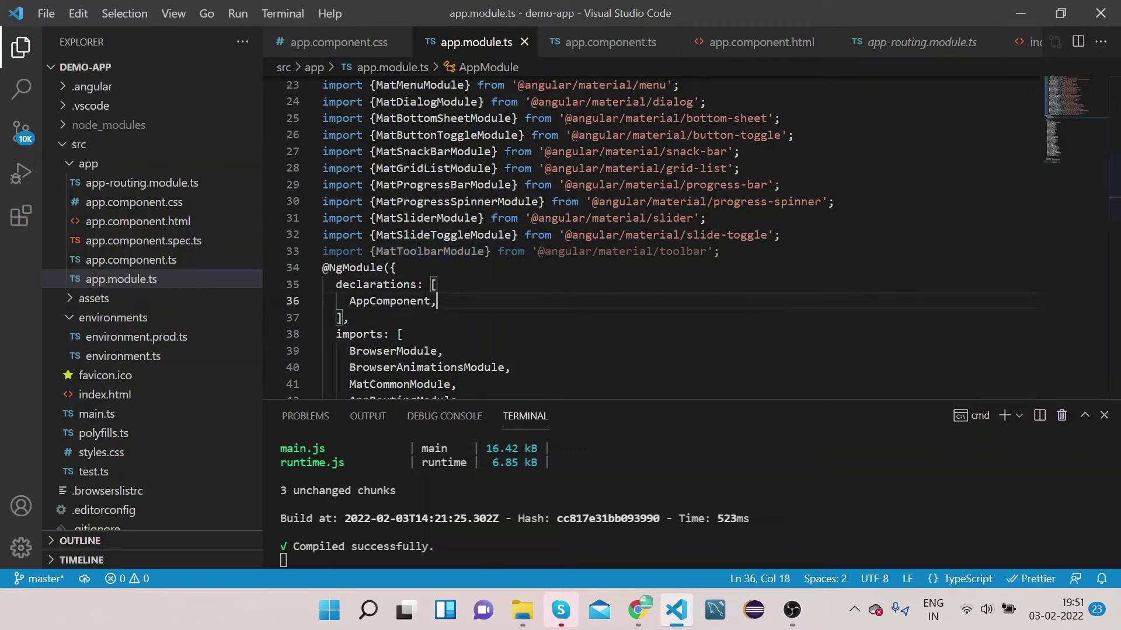
key(Down)
key(Down)
key(Down)
key(Down)
key(Down)
key(Down)
key(Down)
key(Down)
key(Down)
key(Down)
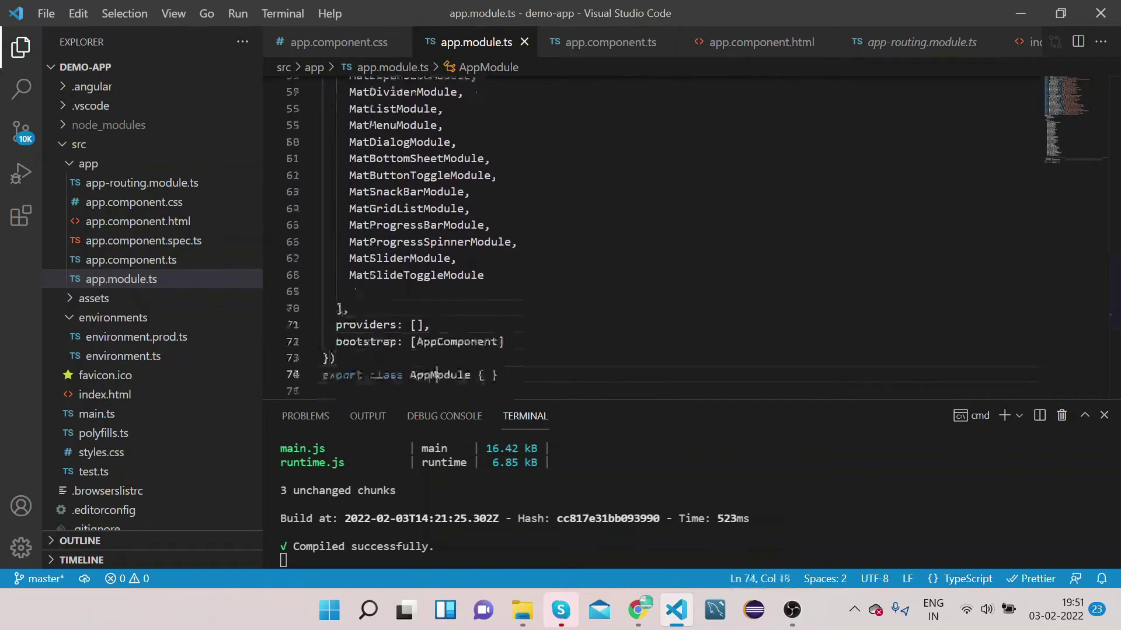
key(Up)
key(Up)
key(Up)
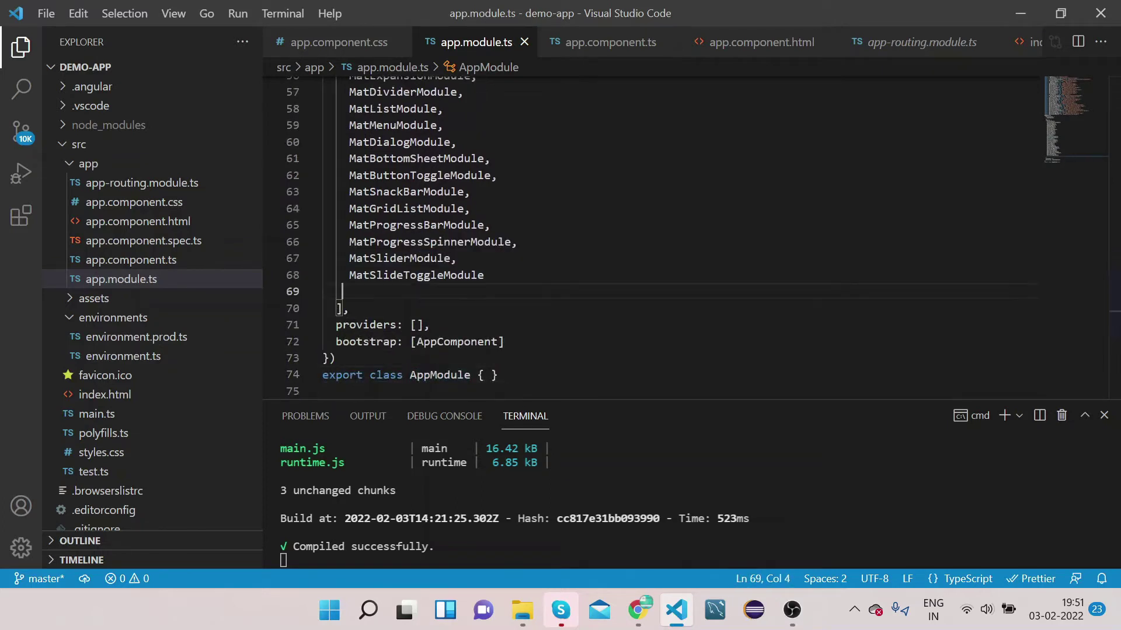
text(MatToolbarModule)
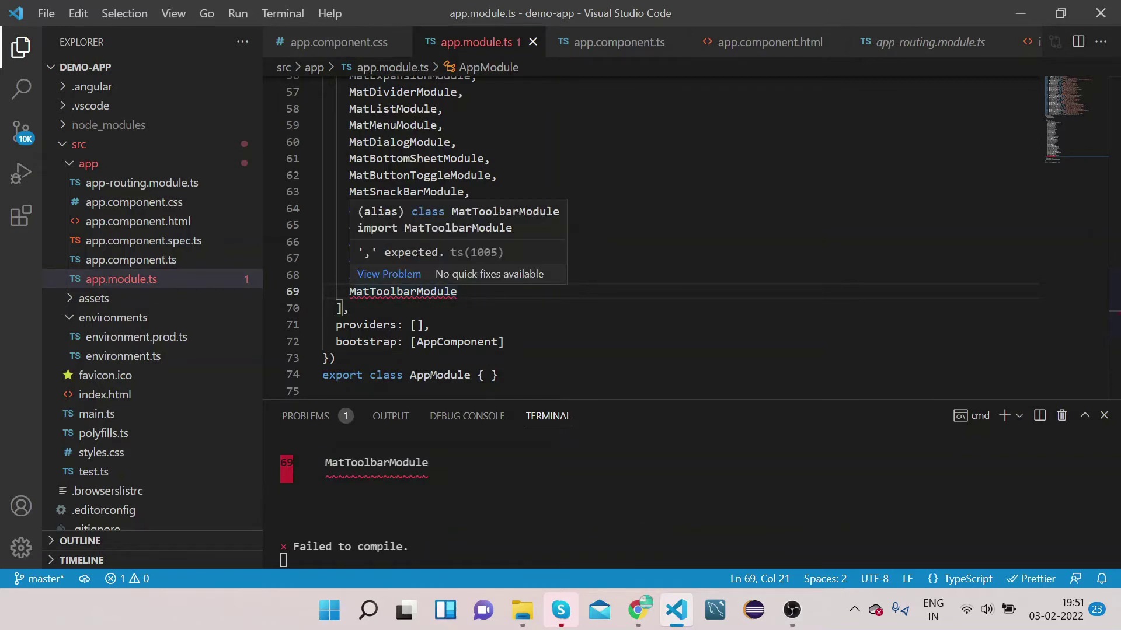
Correct the imports list at the MatSlideToggleModule line and save app.module.ts.
key(Down)
key(Up)
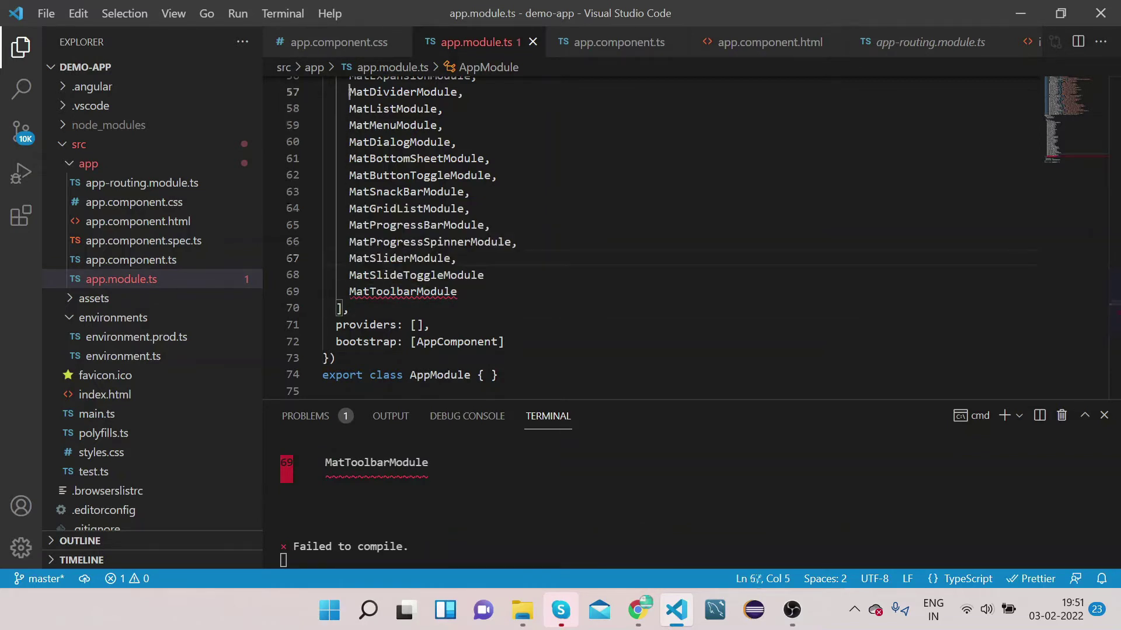
key(Up)
key(Up)
key(Up)
key(Up)
key(Up)
key(Up)
key(Up)
key(Up)
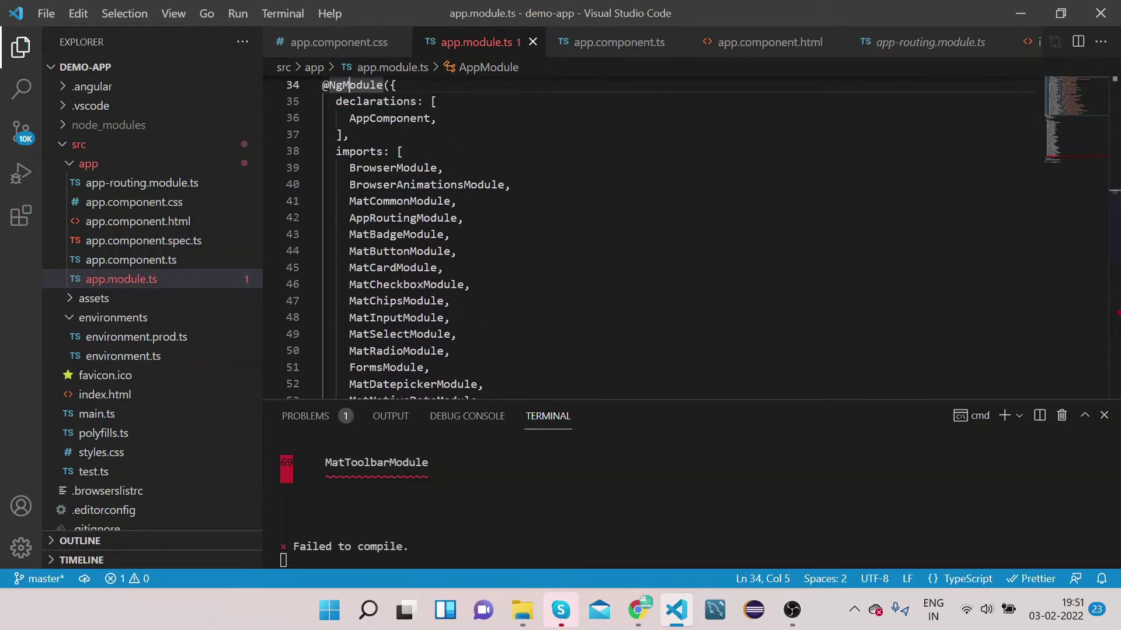
key(Up)
key(Up)
key(Up)
key(Up)
key(Up)
key(Up)
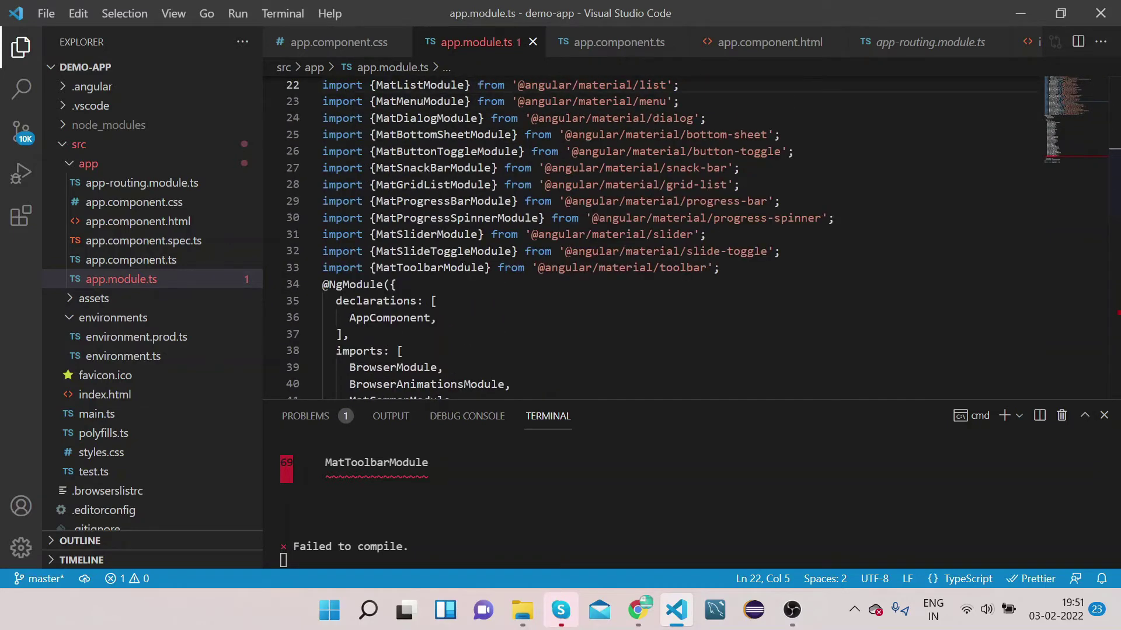
key(Down)
key(Down)
key(Down)
key(Down)
key(Down)
key(Down)
key(Down)
key(Down)
key(Down)
key(Down)
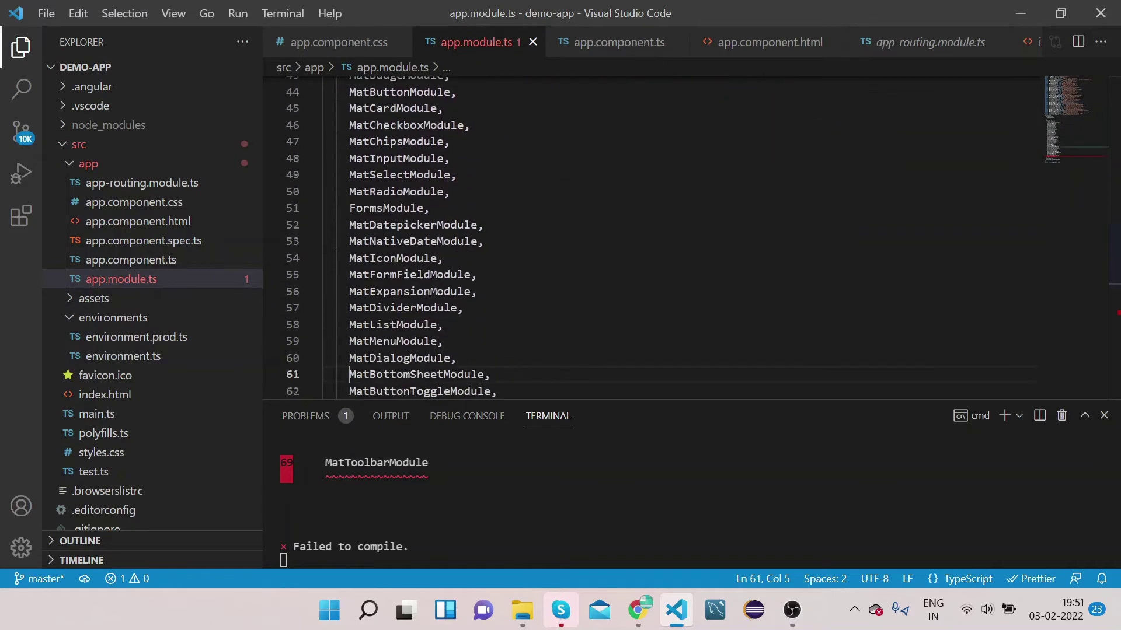
key(Down)
key(Down)
key(Down)
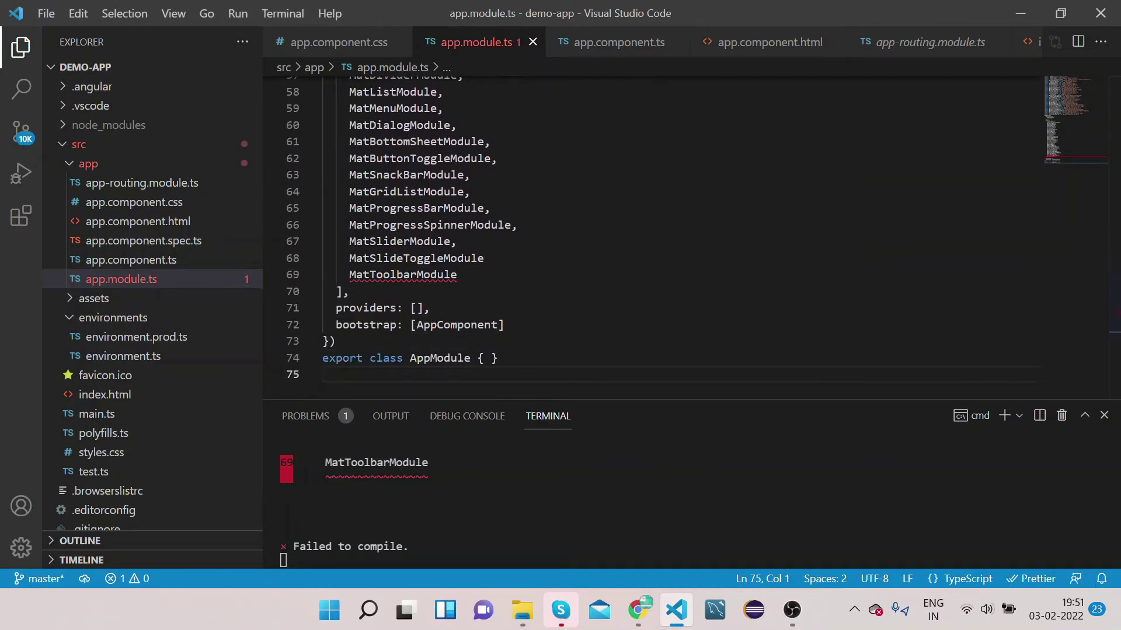
key(Up)
key(Up)
key(Up)
key(End)
text(,)
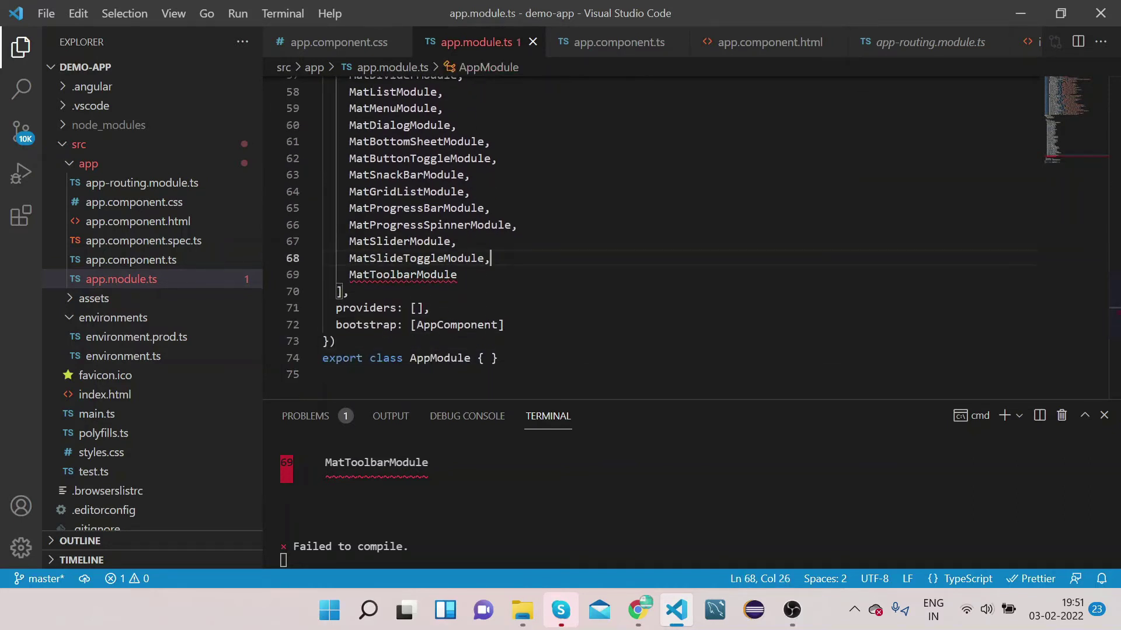
key(ctrl+s)
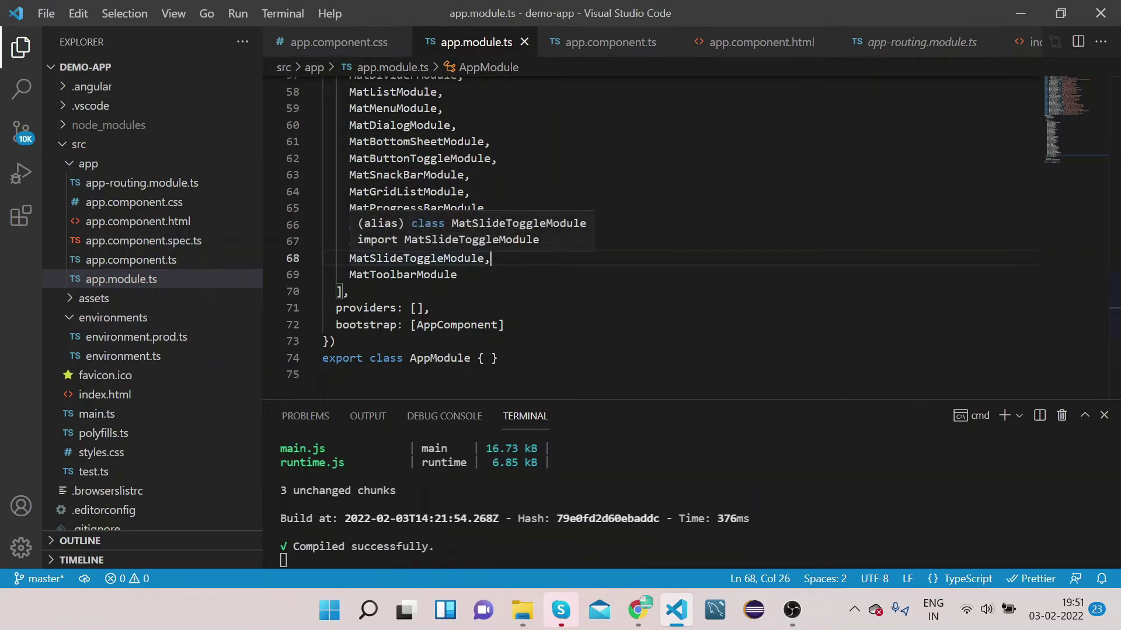
click(175, 224)
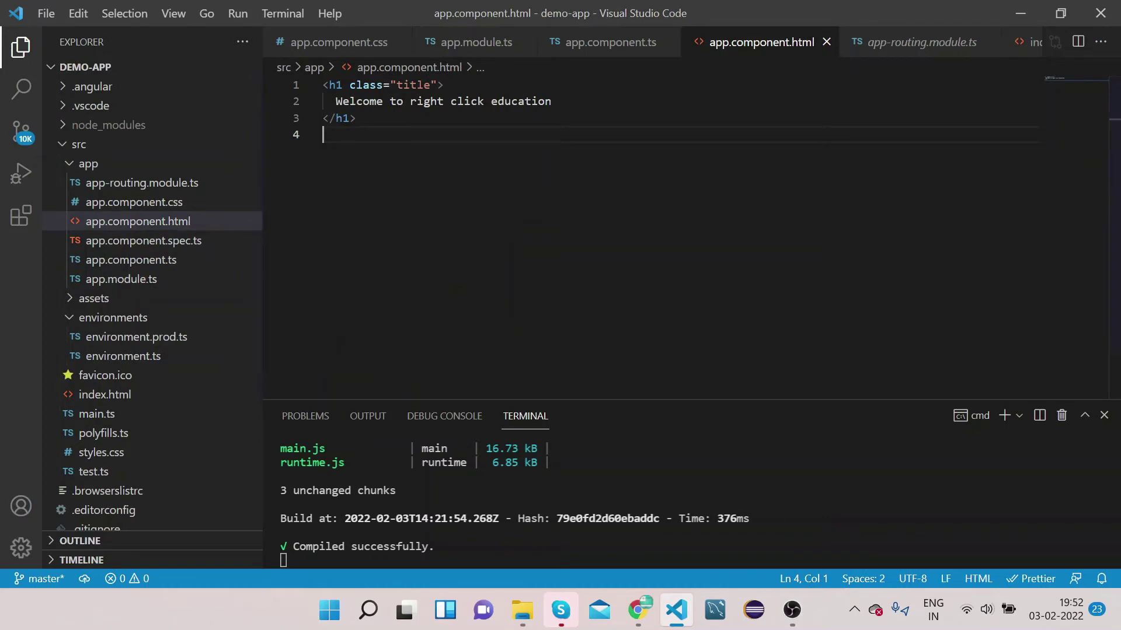
text(<m)
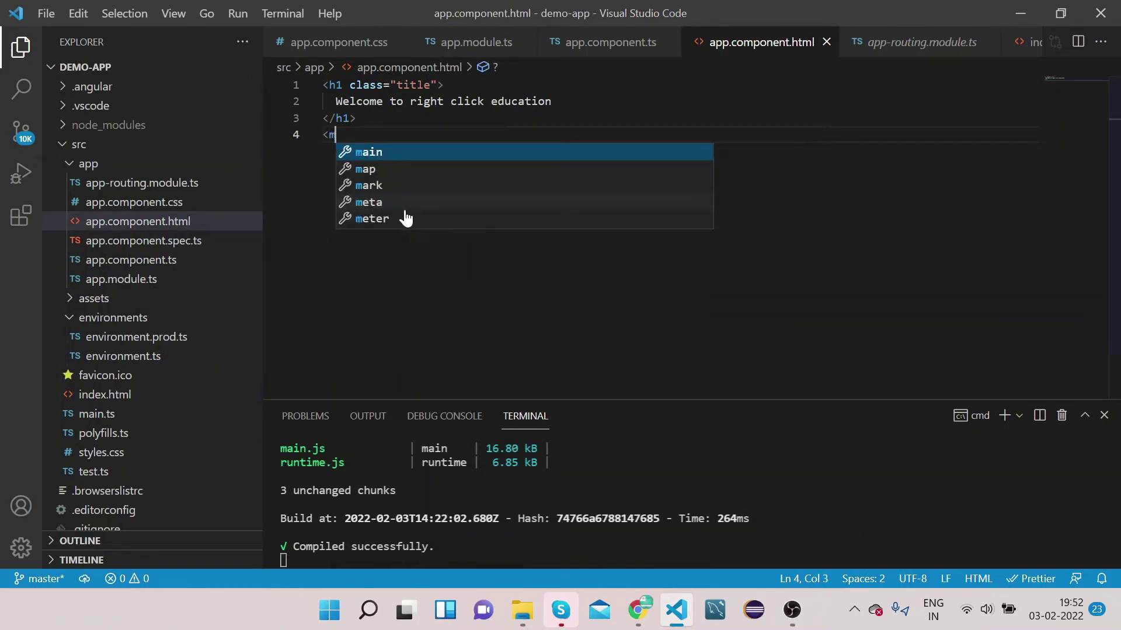
text(at-ttol)
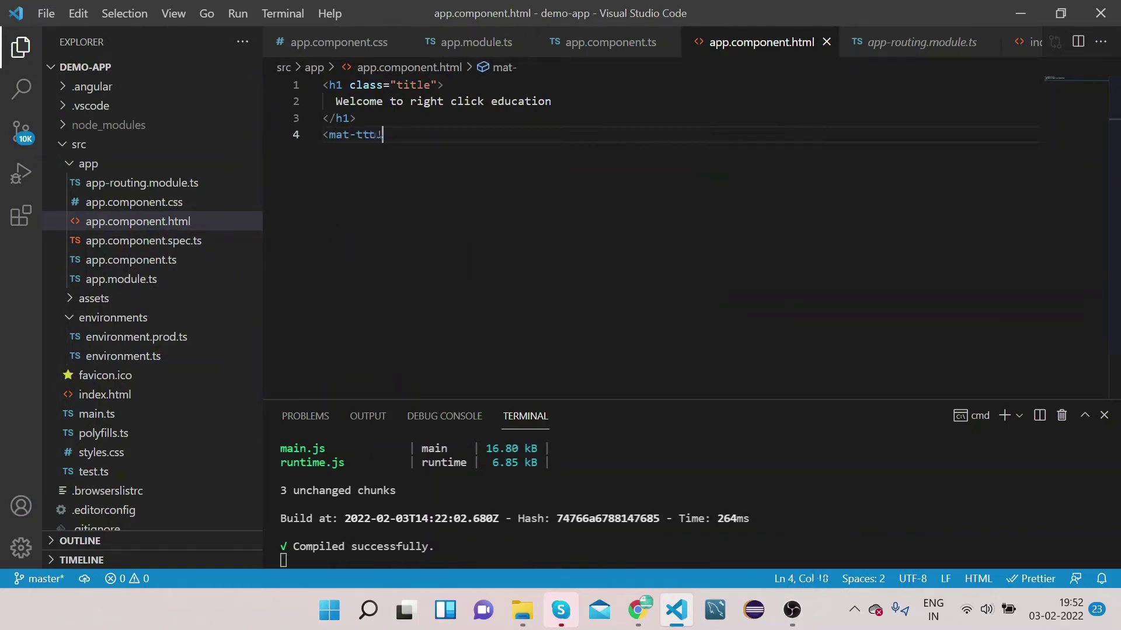
text(bar)
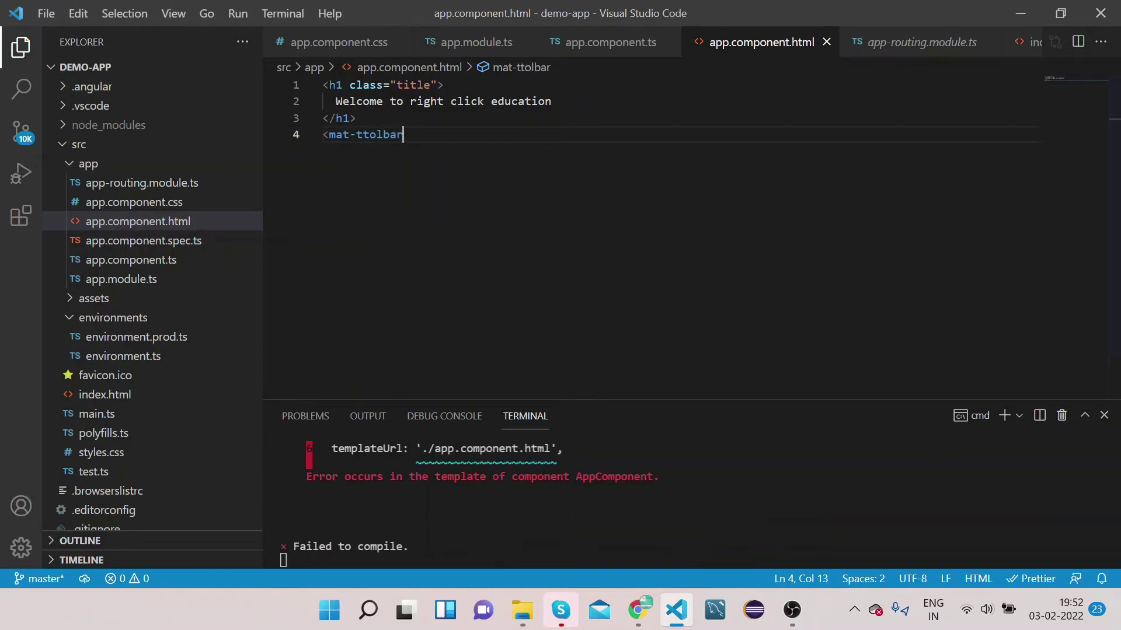
Fix the misspelled mat-toolbar tag and open a blank line inside the element.
key(BackSpace)
key(BackSpace)
key(BackSpace)
key(BackSpace)
key(BackSpace)
key(BackSpace)
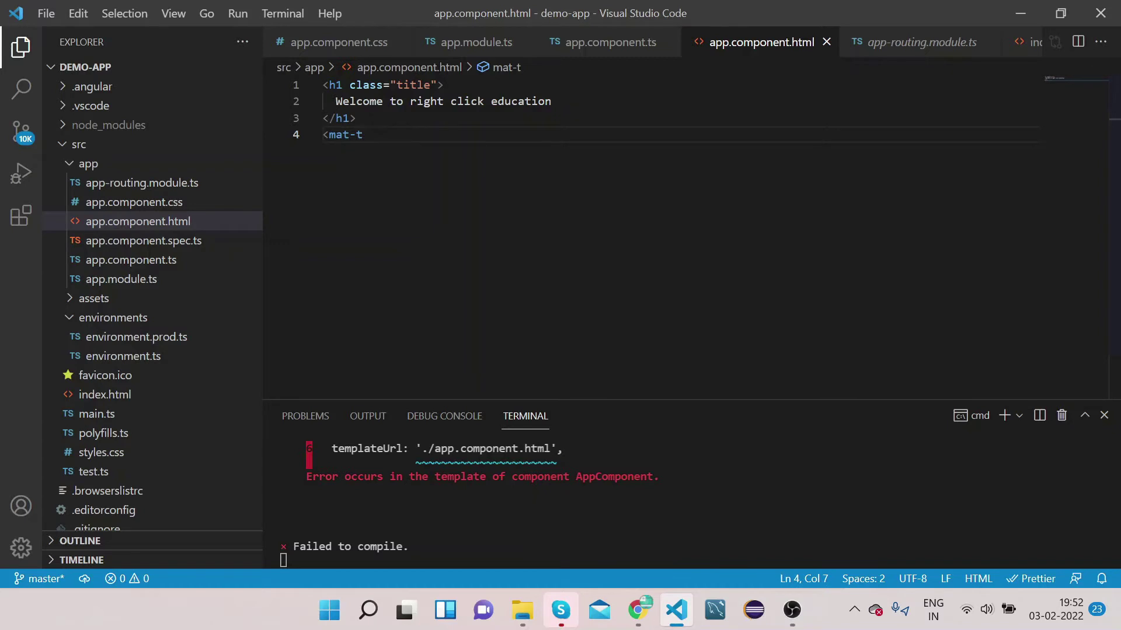
text(oolbar)
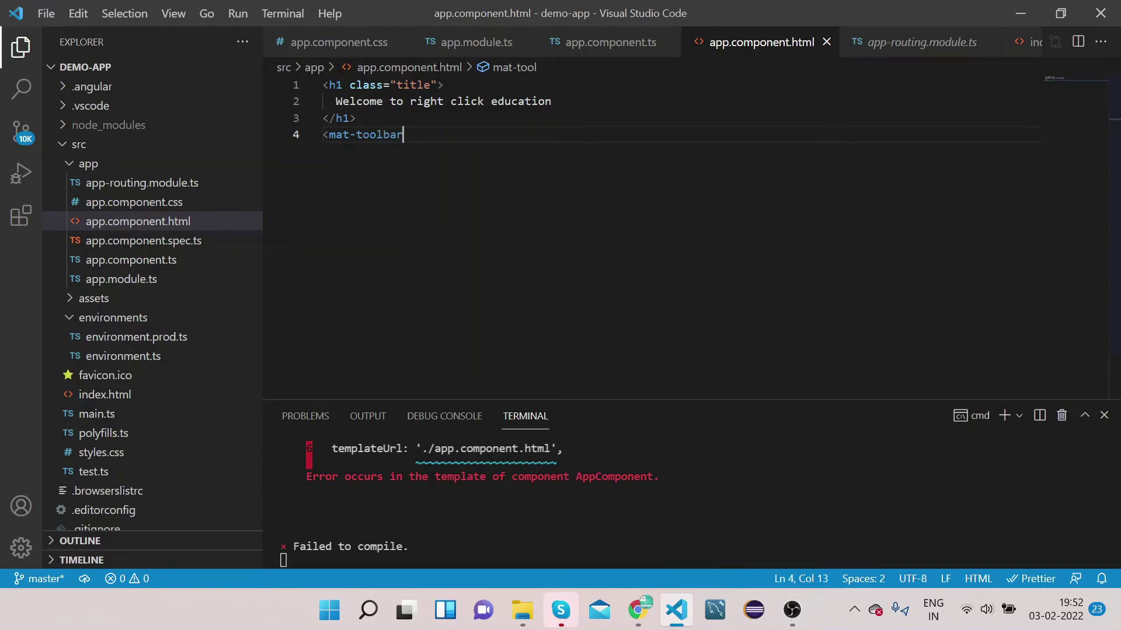
text(></mat-toolbar>)
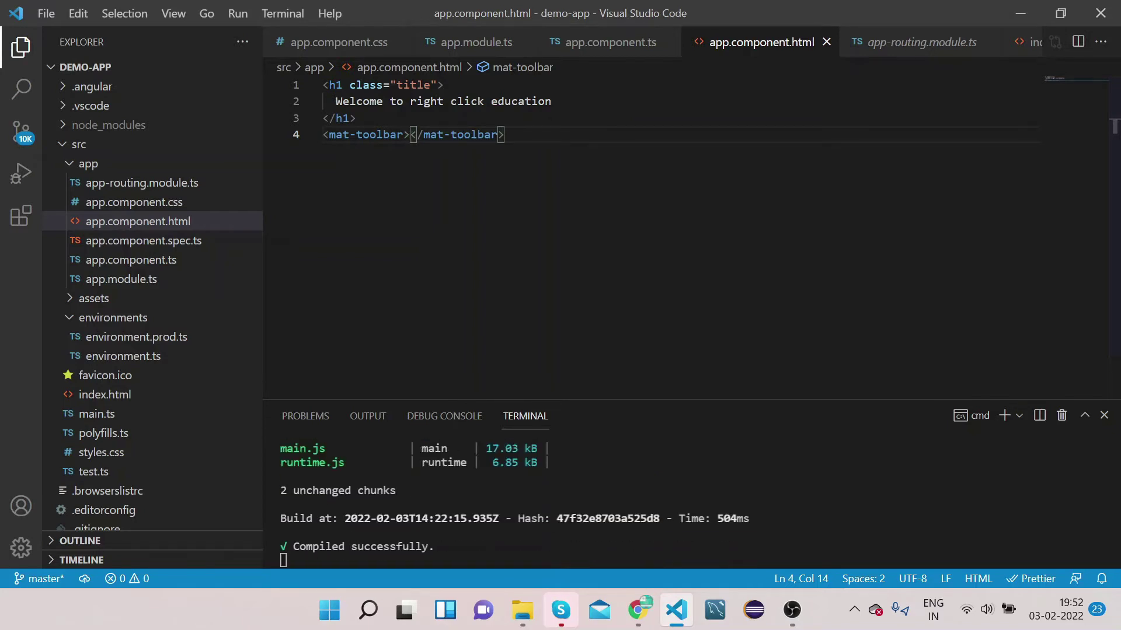
key(Return)
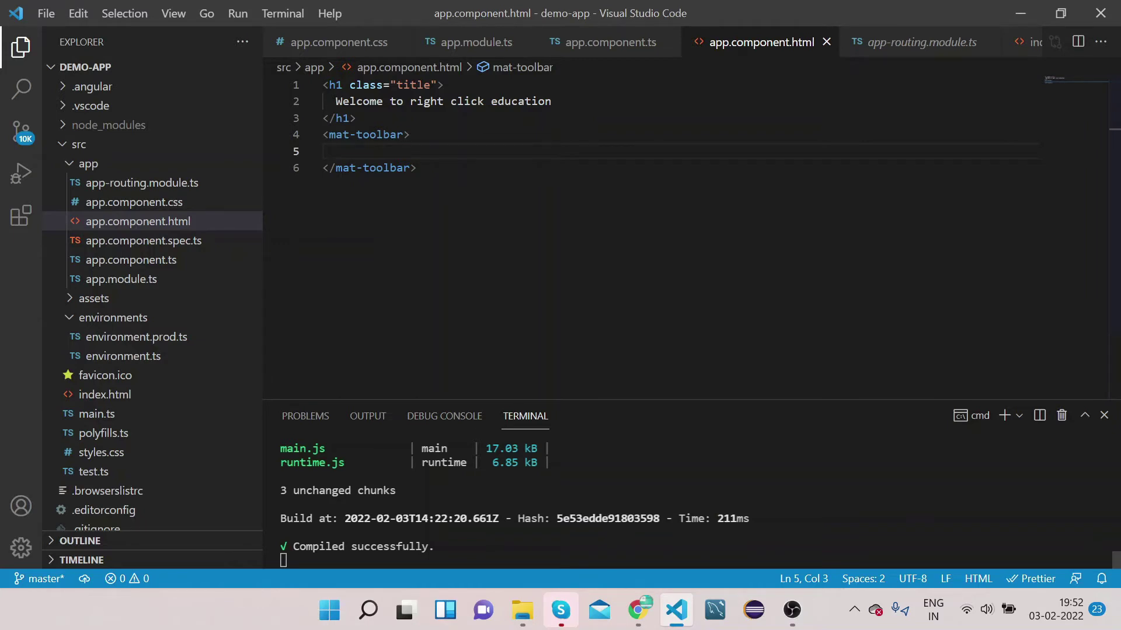
mouse_move(639, 610)
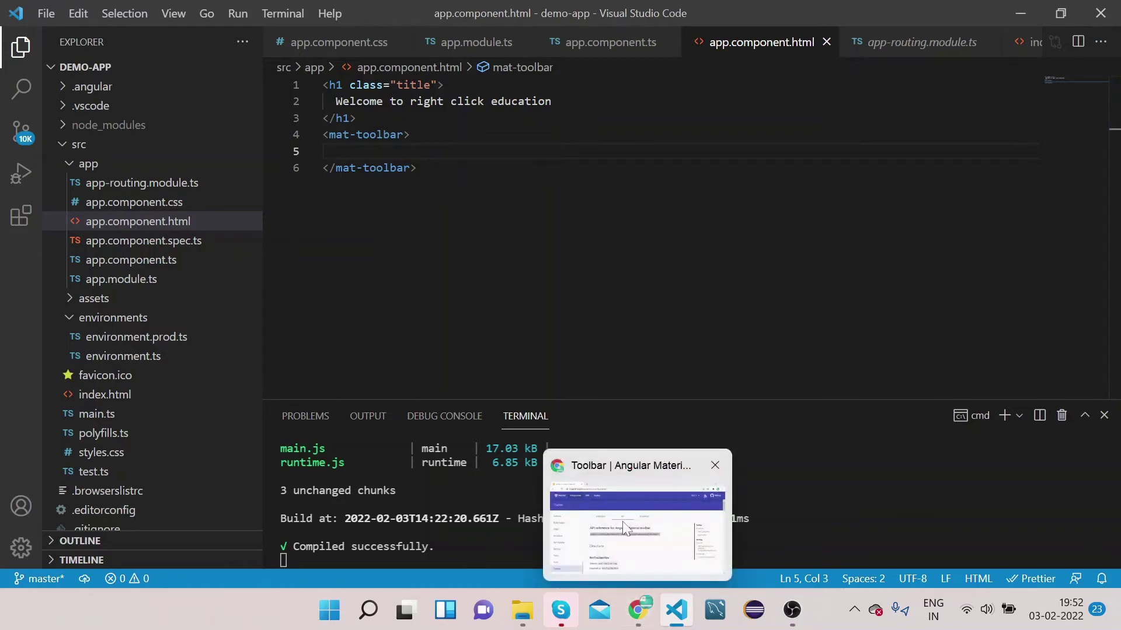
click(622, 527)
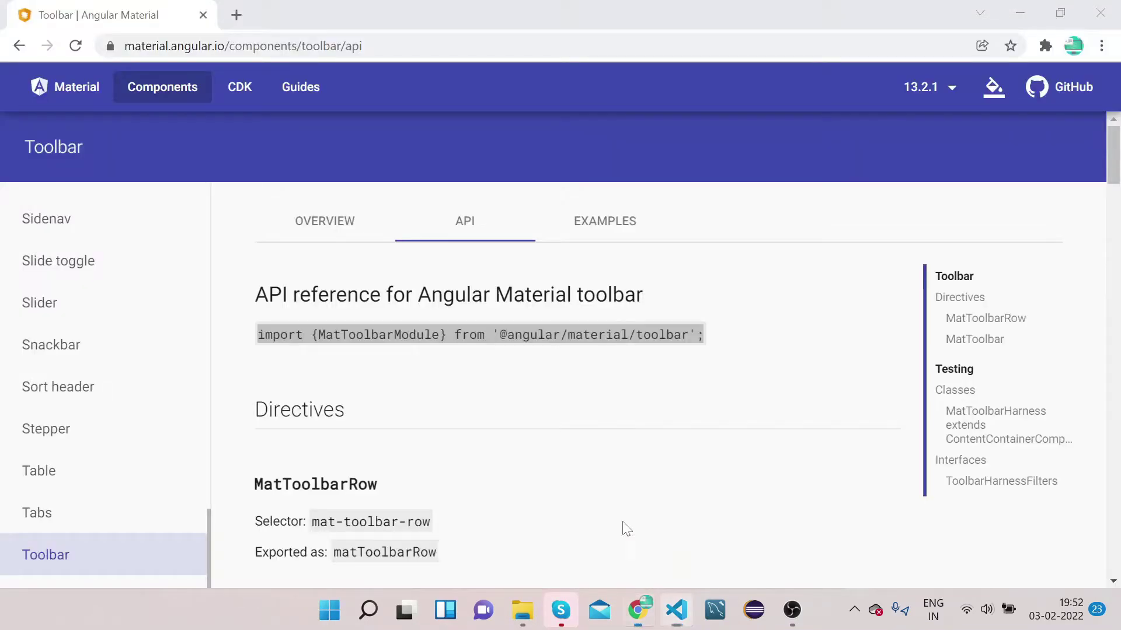
Open the running demo app at localhost:4200 in a new Chrome tab.
click(236, 15)
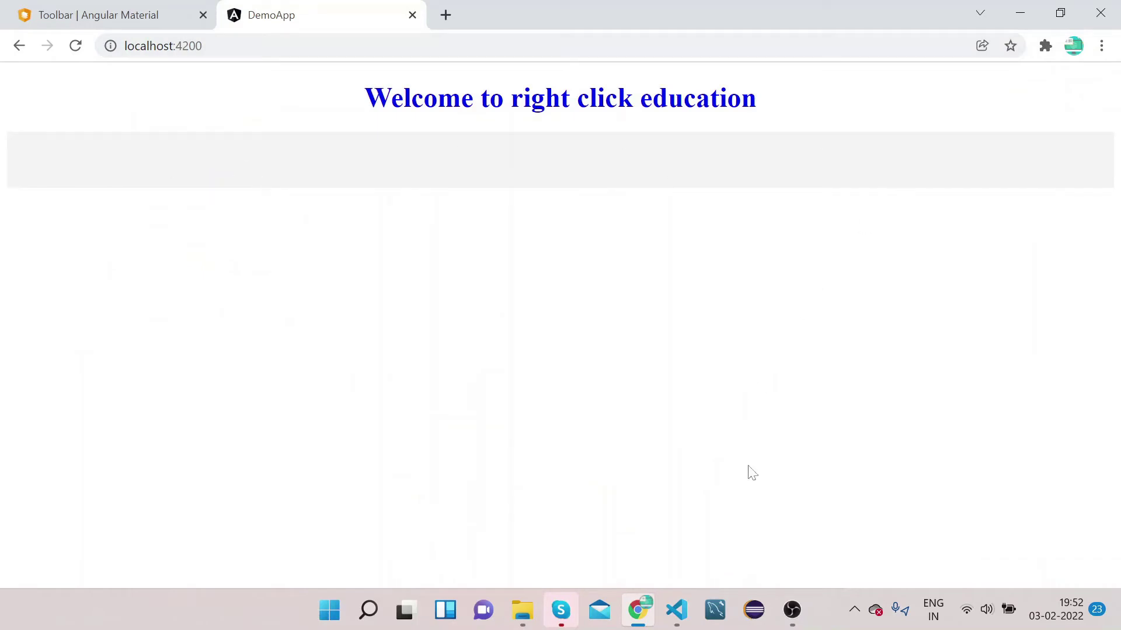
click(667, 518)
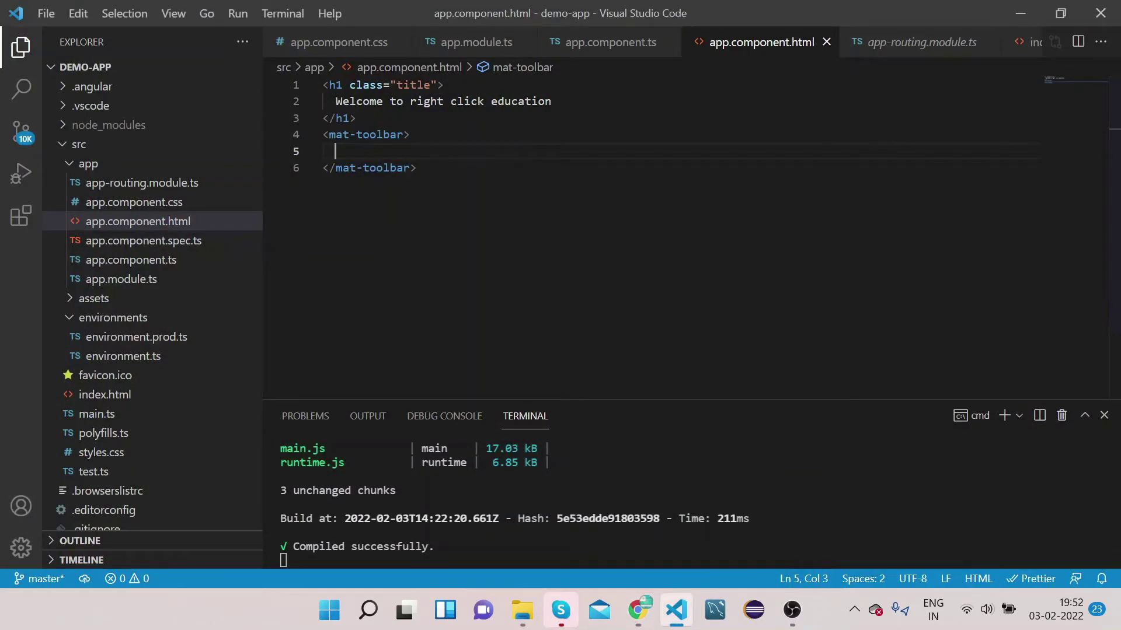
Put 'Right Click' between new <h4> tags on the blank line inside mat-toolbar.
key(ctrl+Home)
key(shift+Down)
key(shift+Down)
key(shift+End)
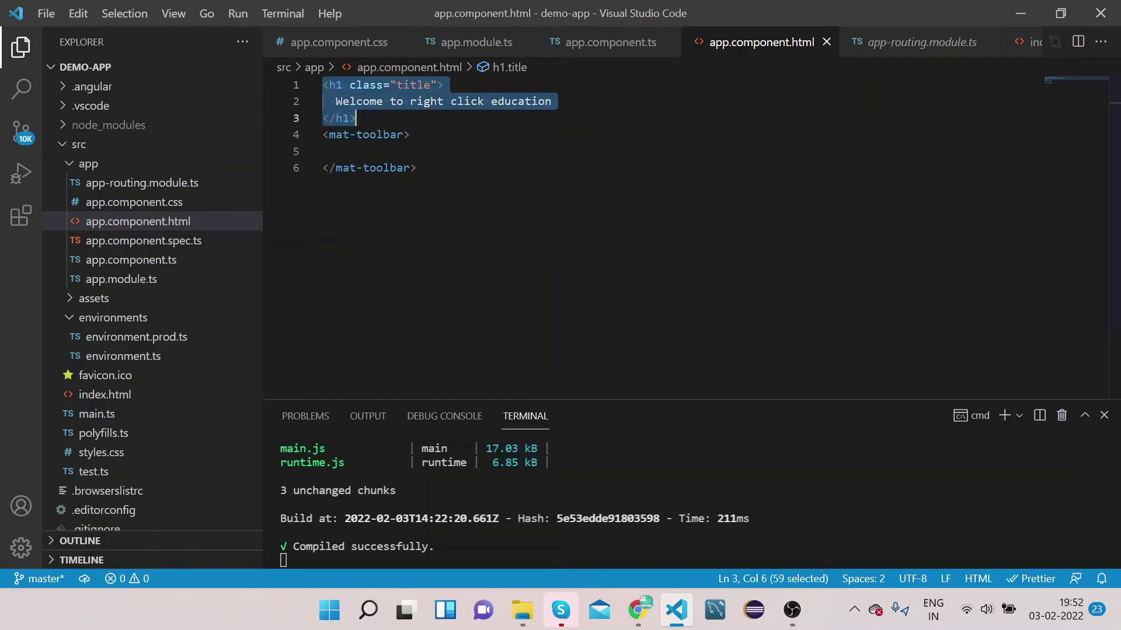
key(Down)
key(End)
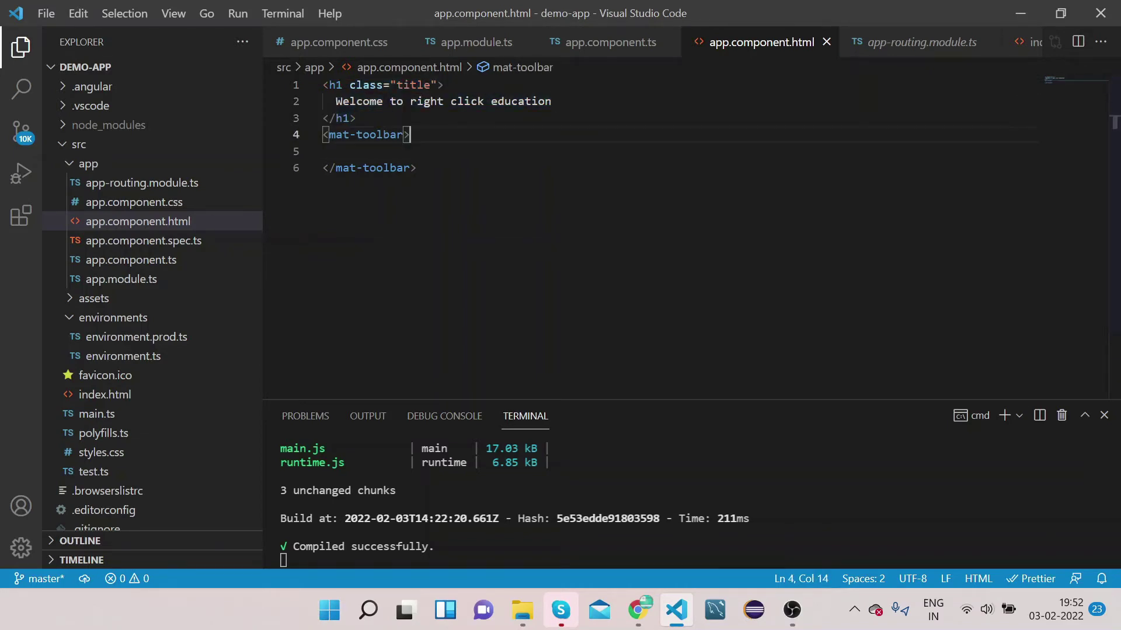
key(Down)
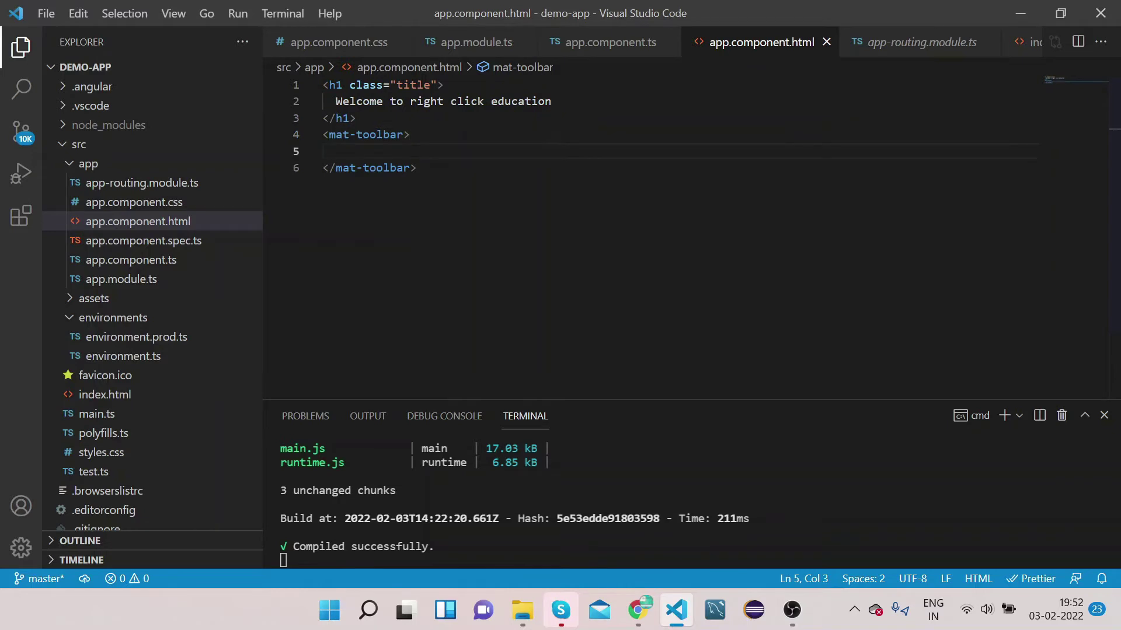
text(Righ)
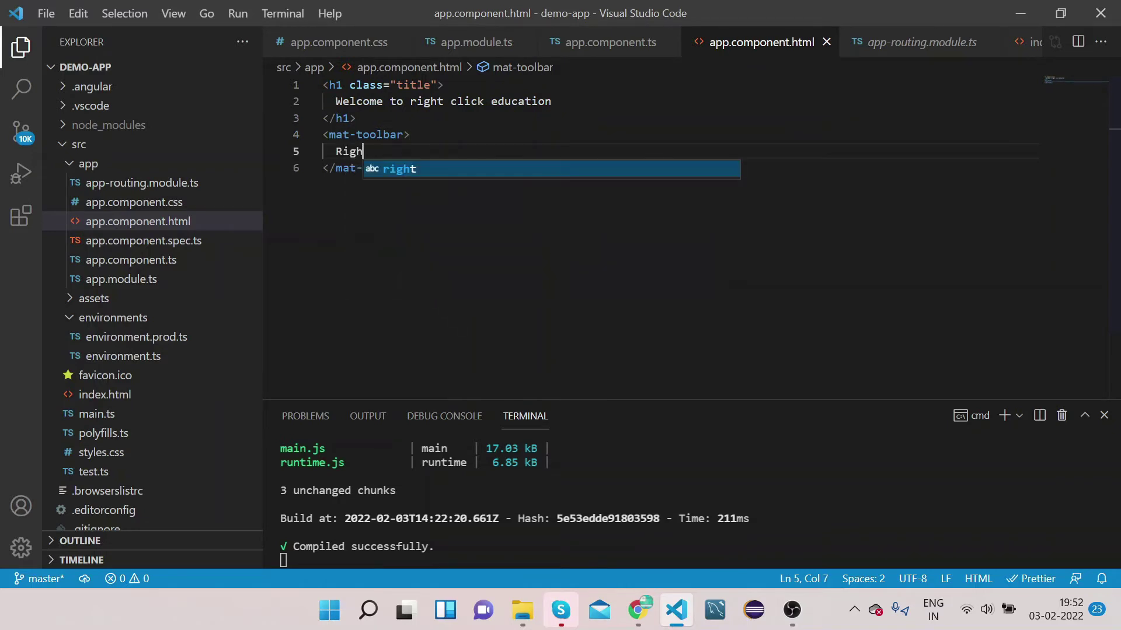
text(t Cl)
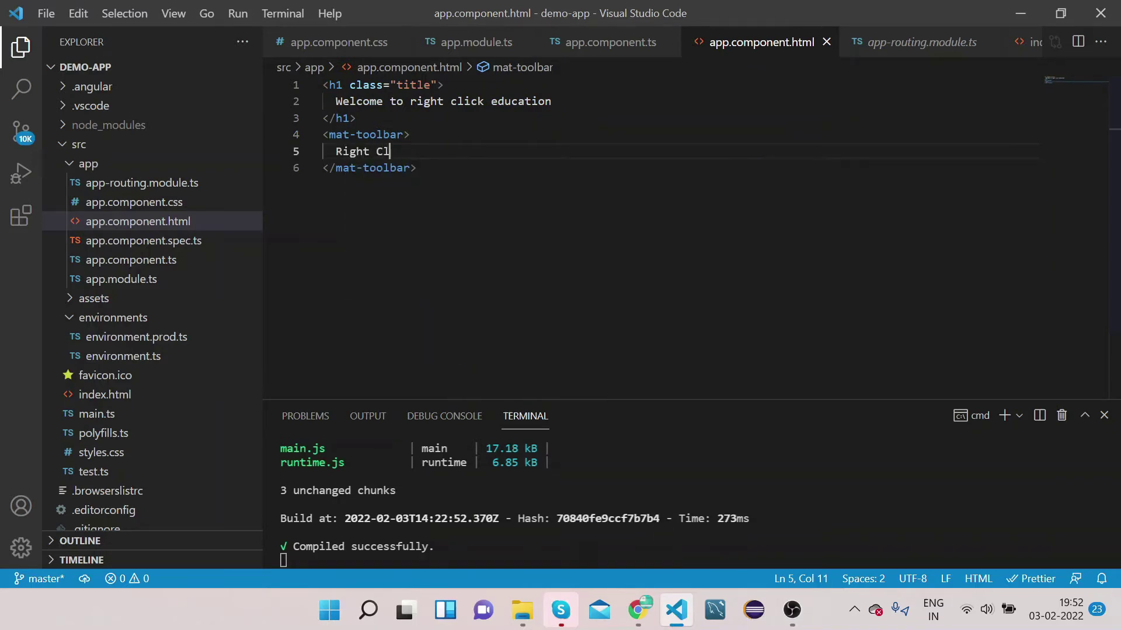
text(ick)
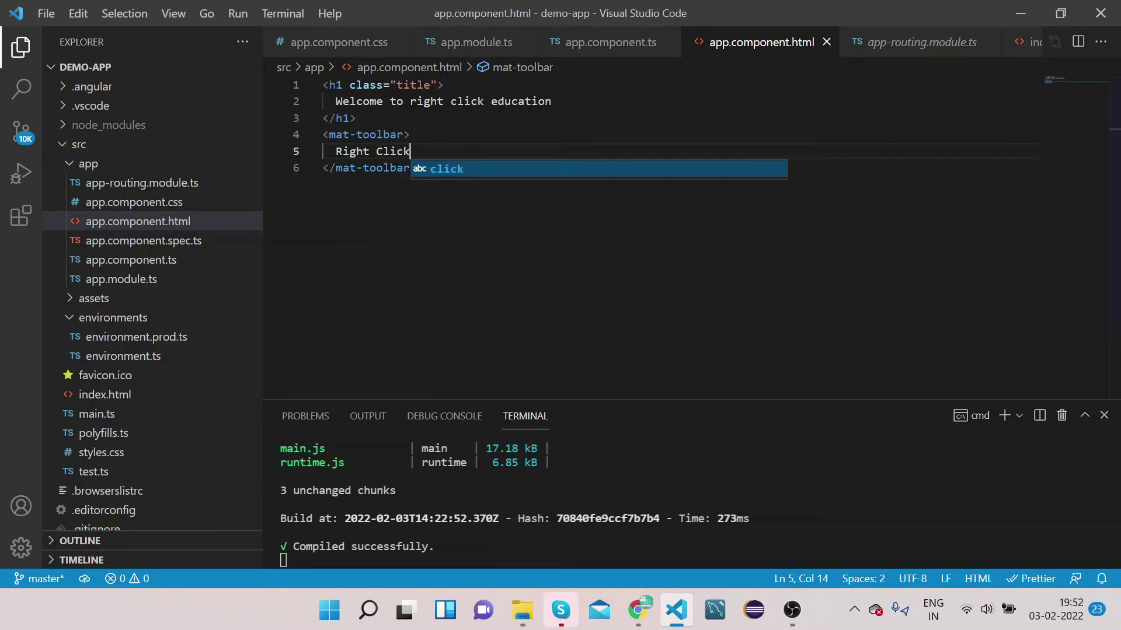
key(Home)
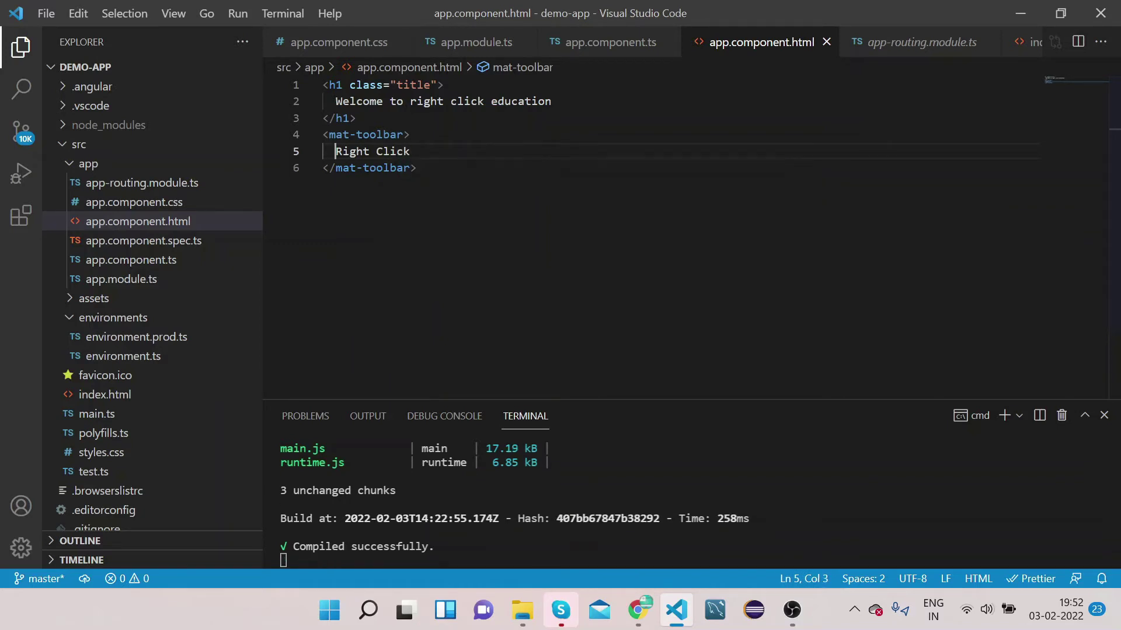
text(<)
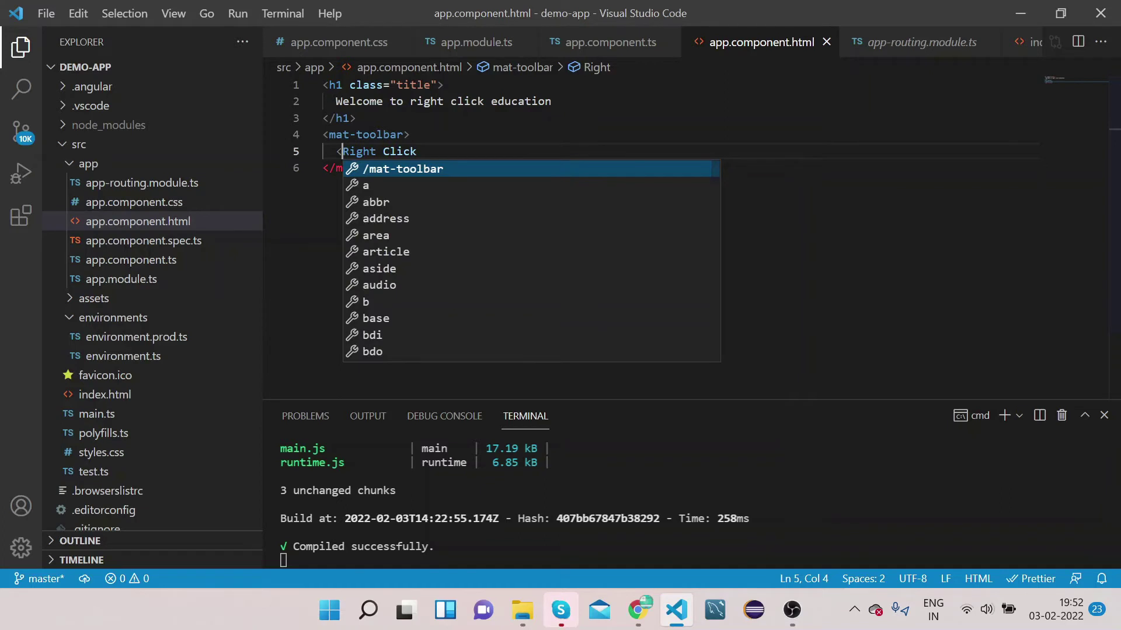
text(h4)
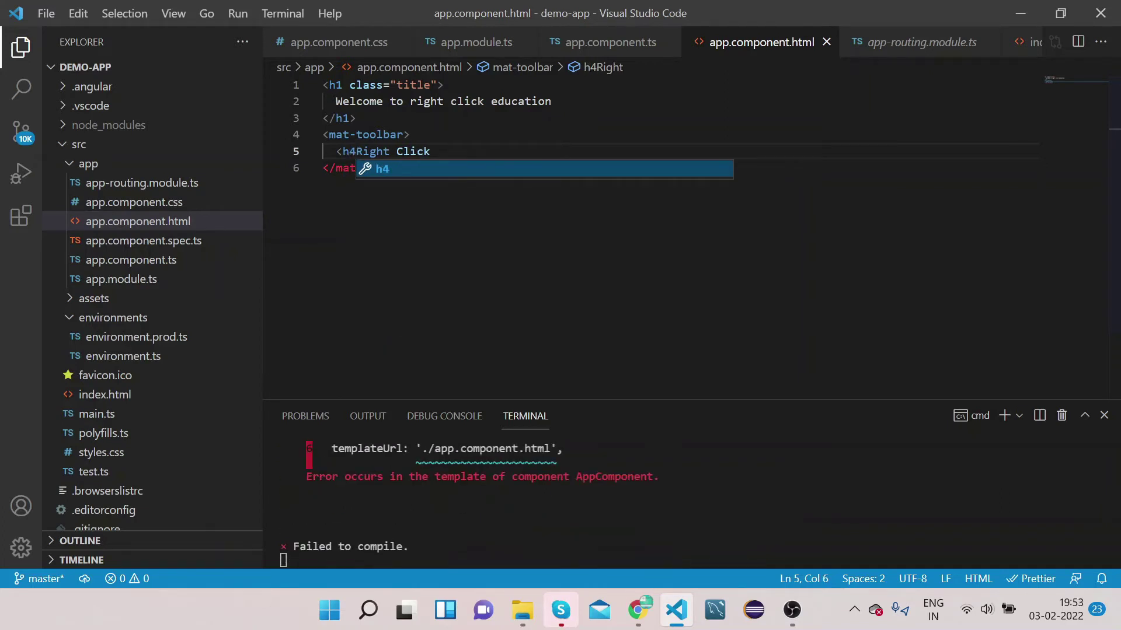
text(></h4>)
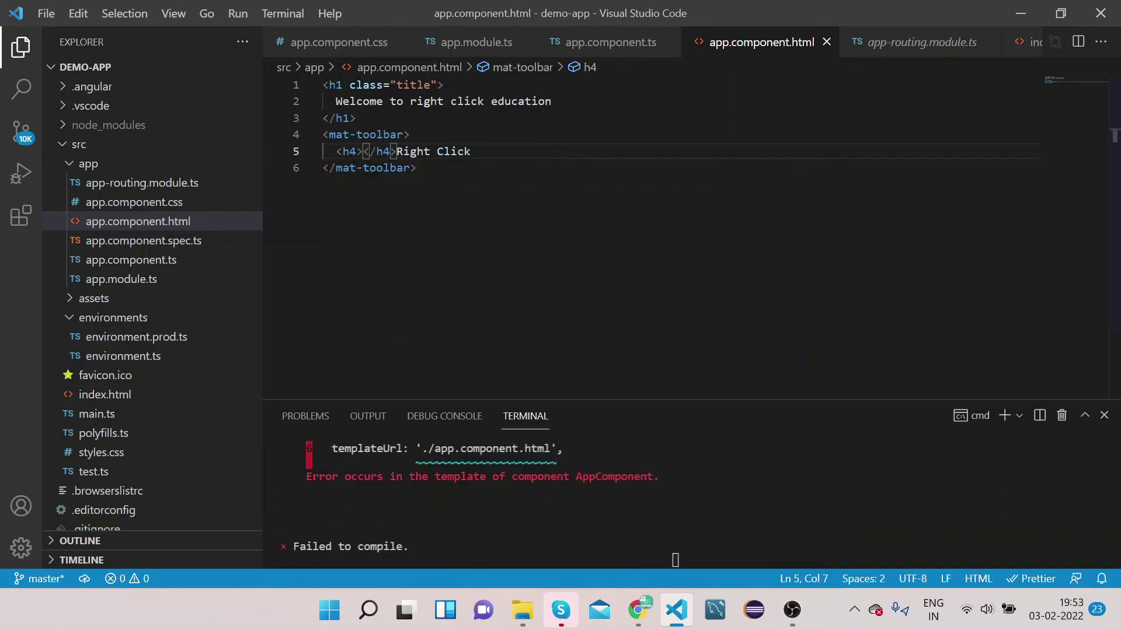
key(End)
key(ctrl+shift+Left)
key(ctrl+shift+Left)
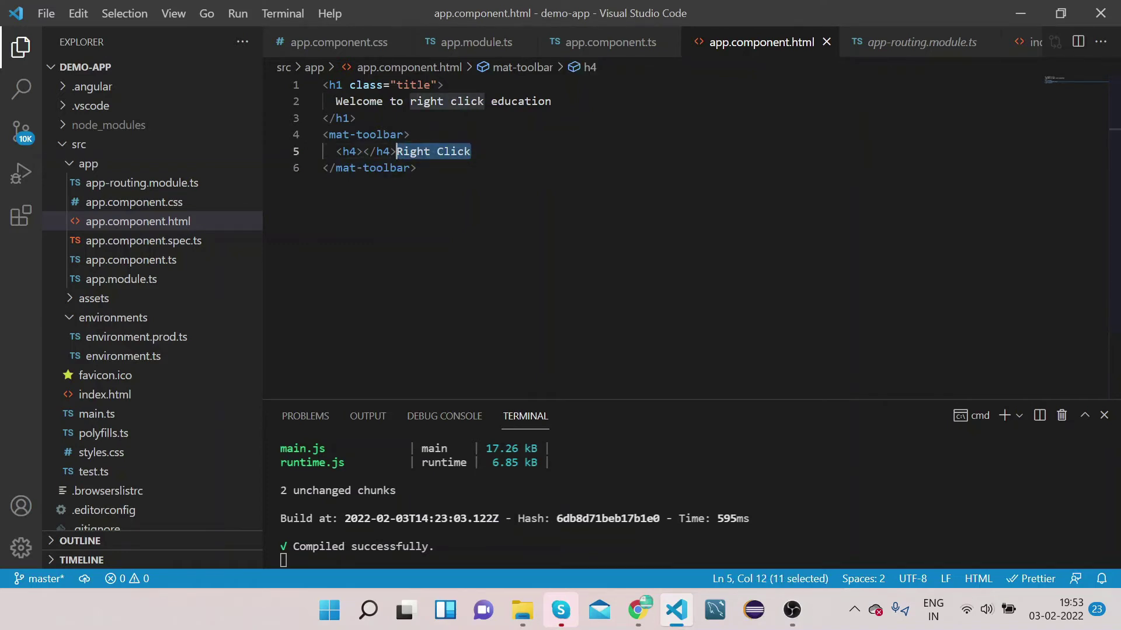
key(ctrl+x)
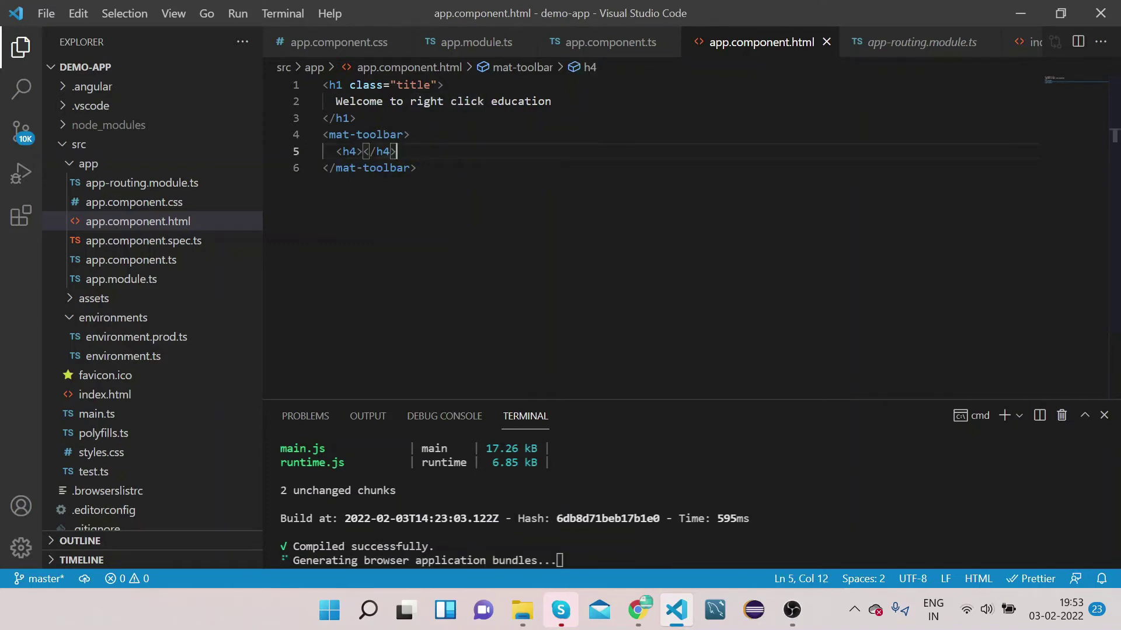
click(364, 151)
key(ctrl+v)
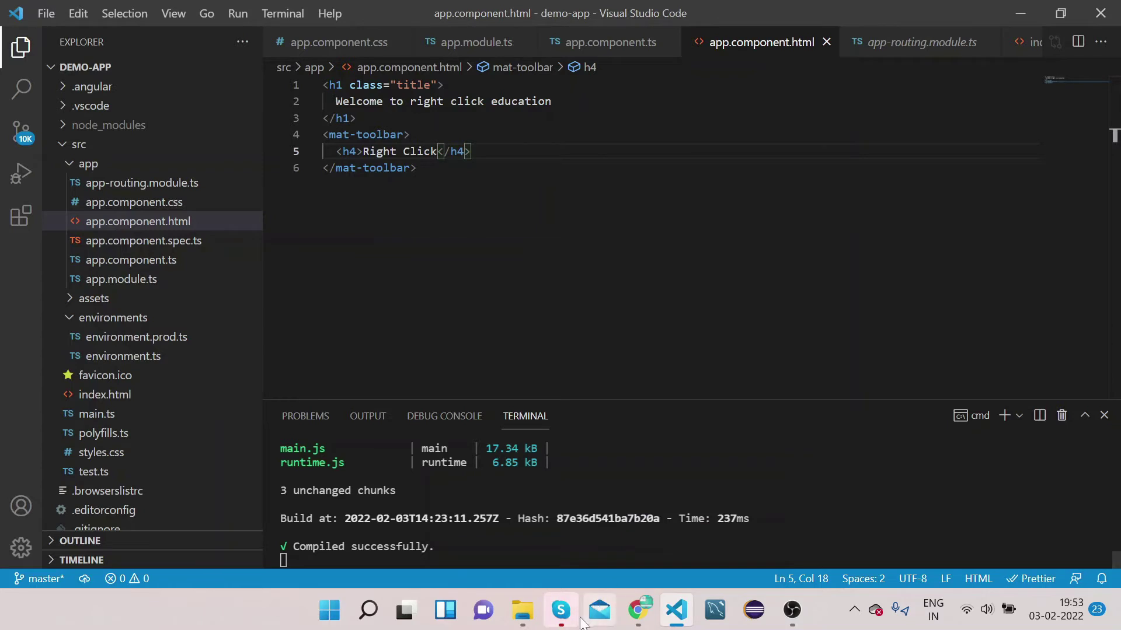
mouse_move(639, 610)
click(612, 522)
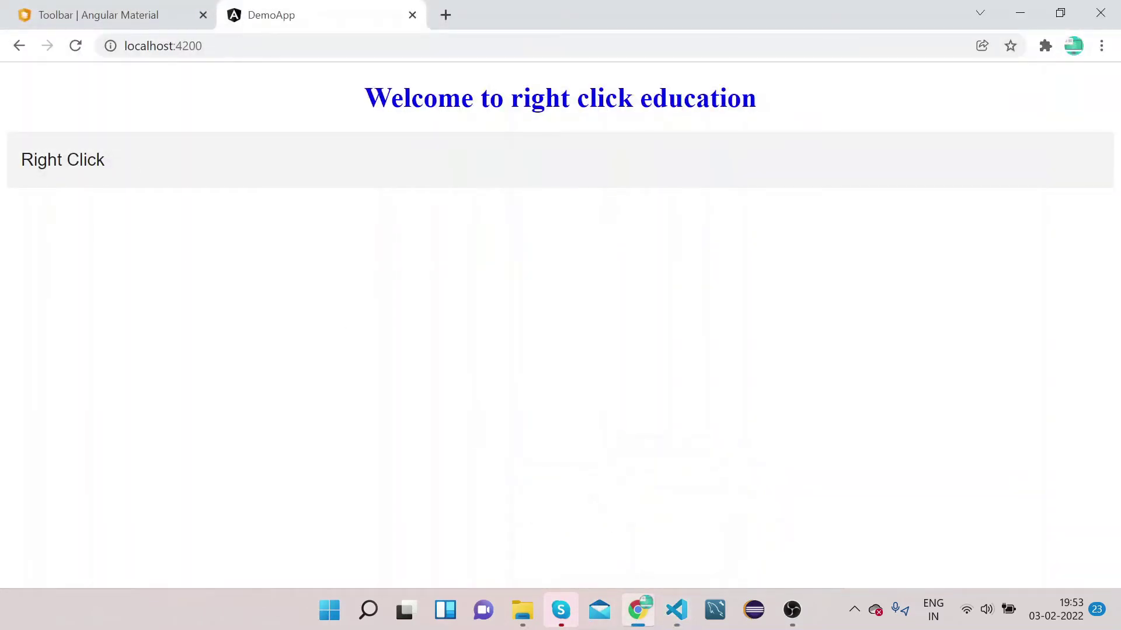
drag(21, 159, 80, 160)
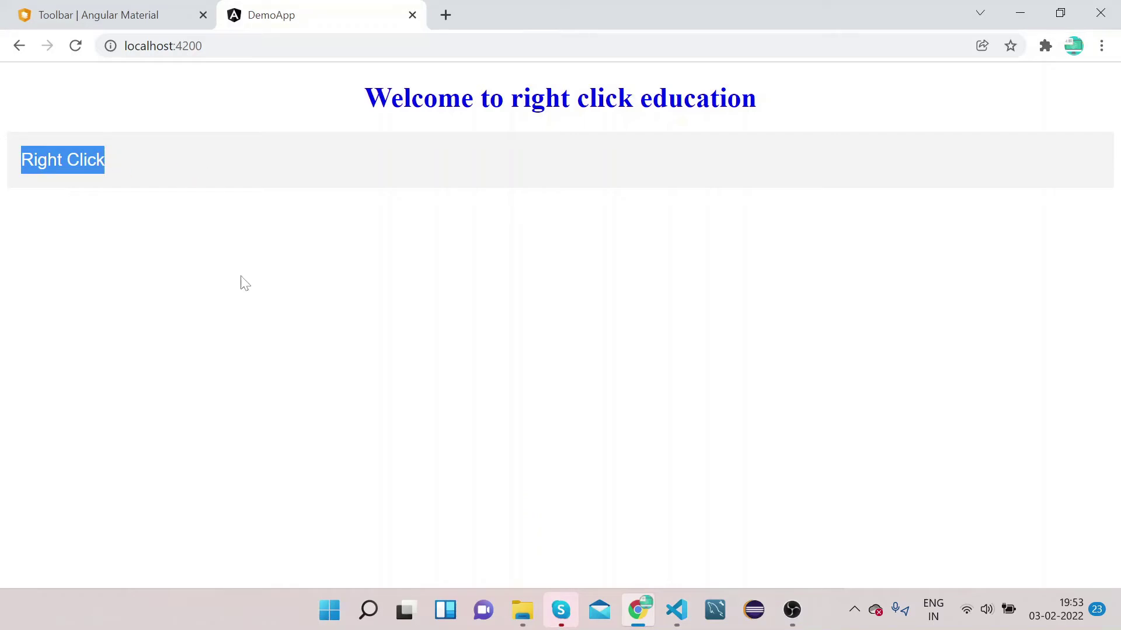
click(254, 312)
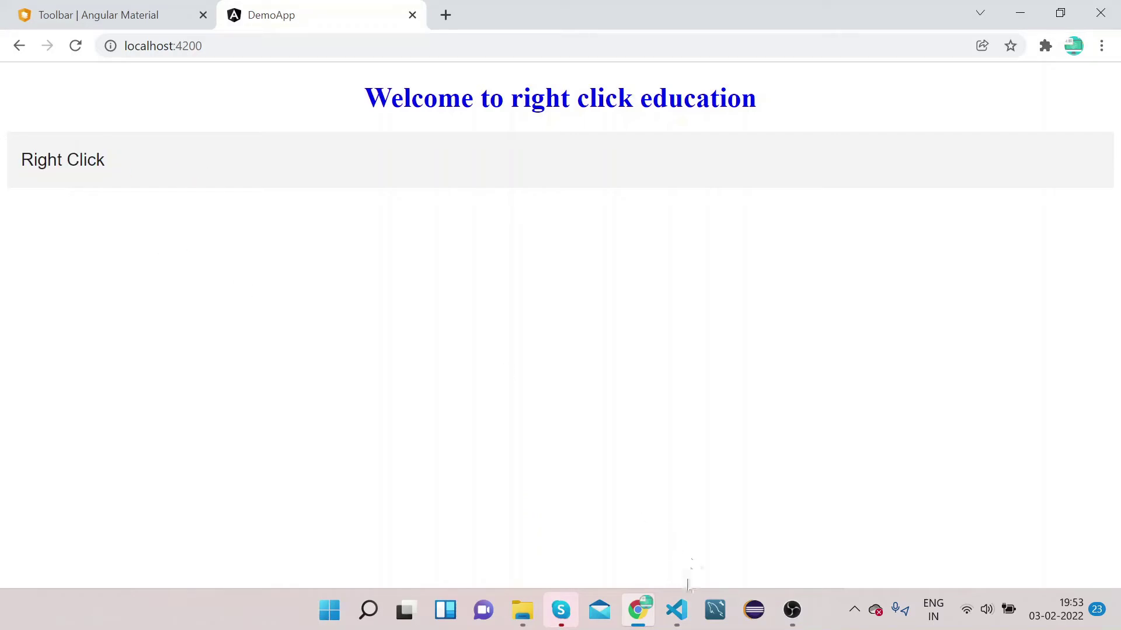
mouse_move(674, 609)
click(654, 493)
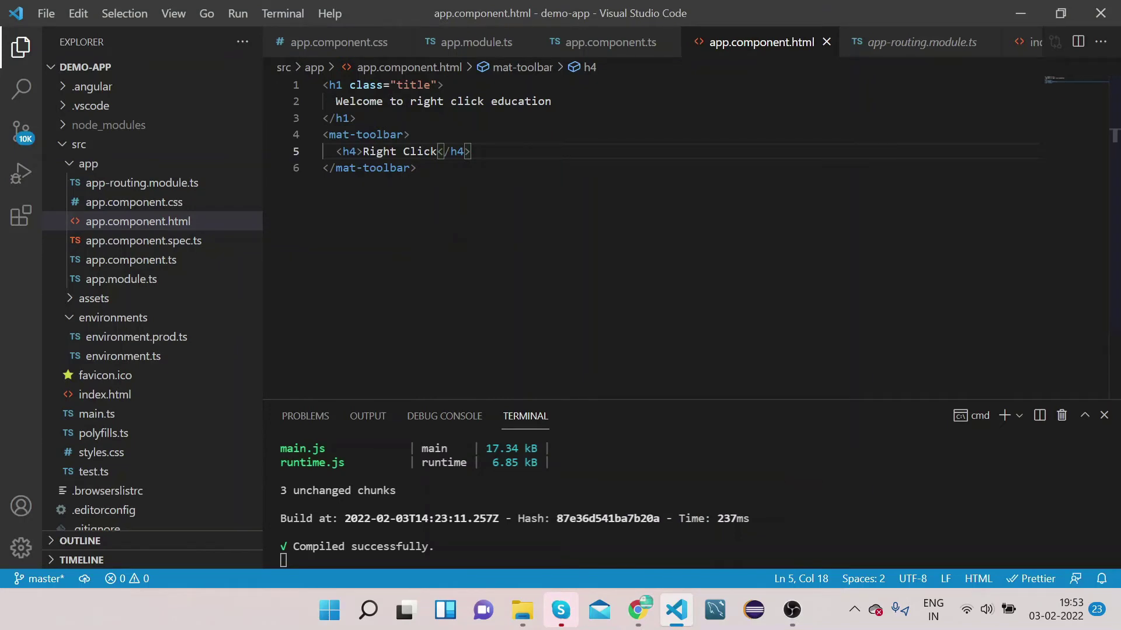
Replace the h4 line with a mat-toolbar-row holding an indented blank line.
key(End)
key(shift+Left)
key(shift+Left)
key(shift+Left)
key(shift+Left)
key(shift+Left)
key(shift+Left)
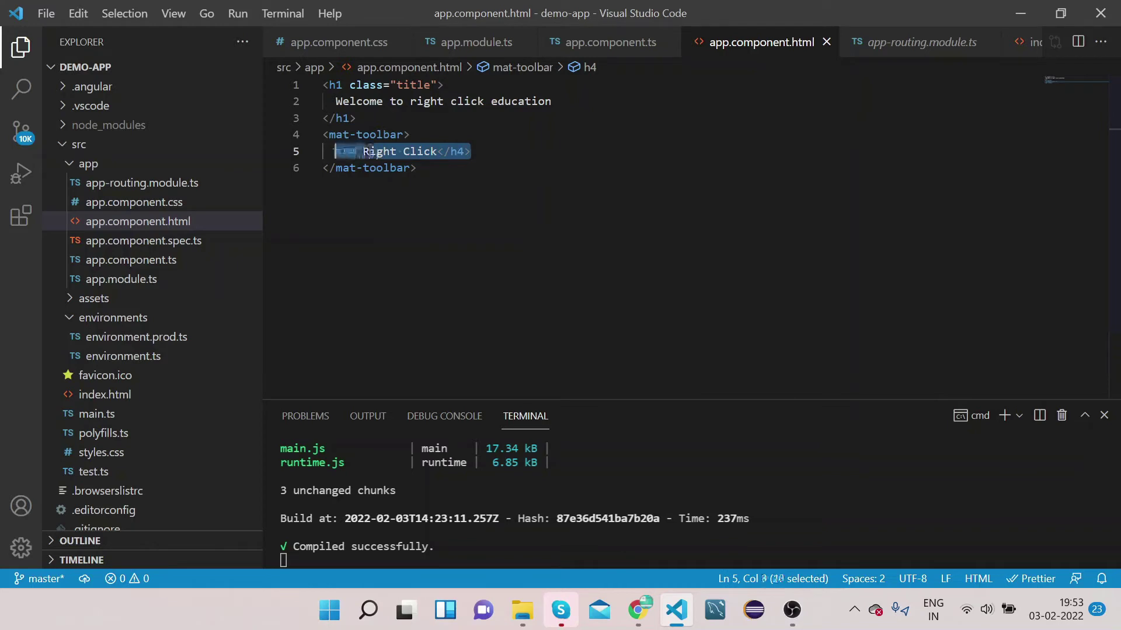
key(Return)
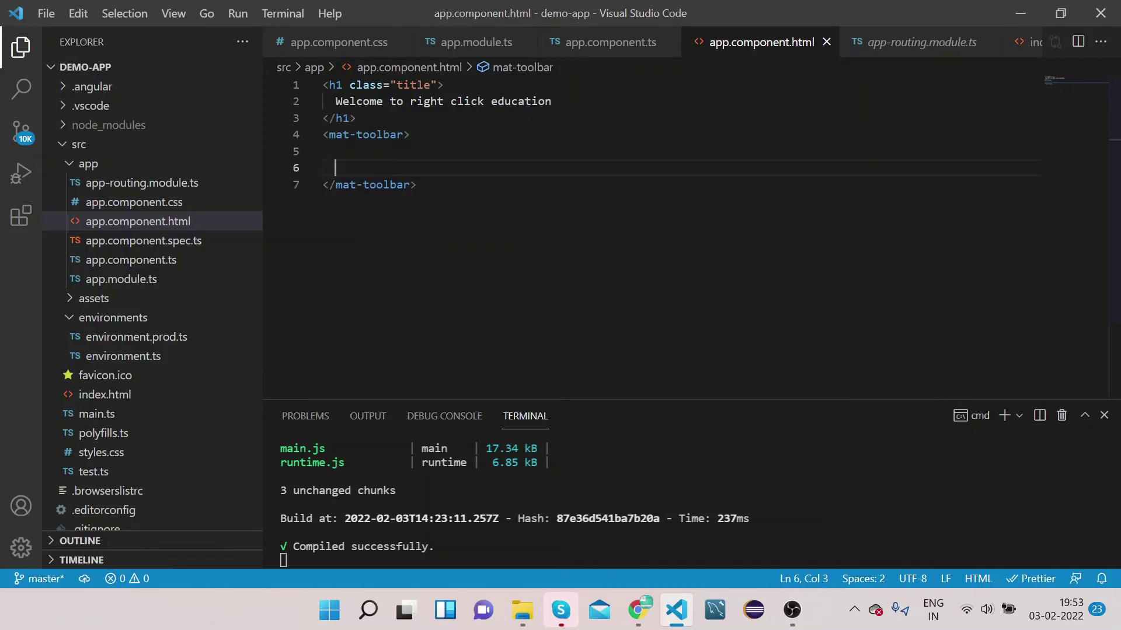
text(<)
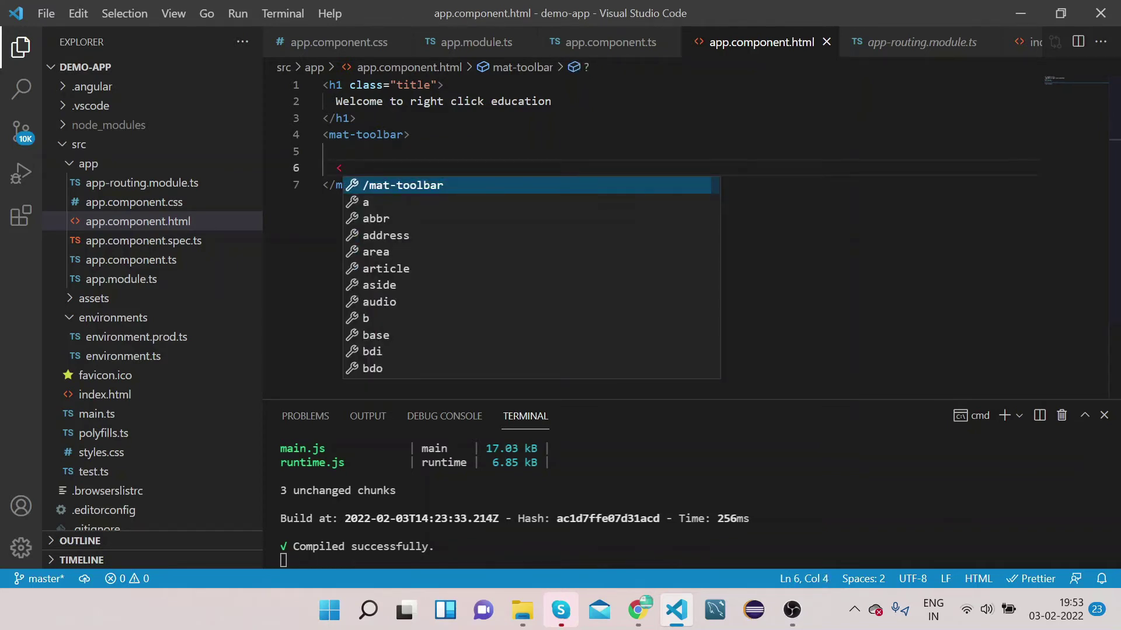
text(mat-)
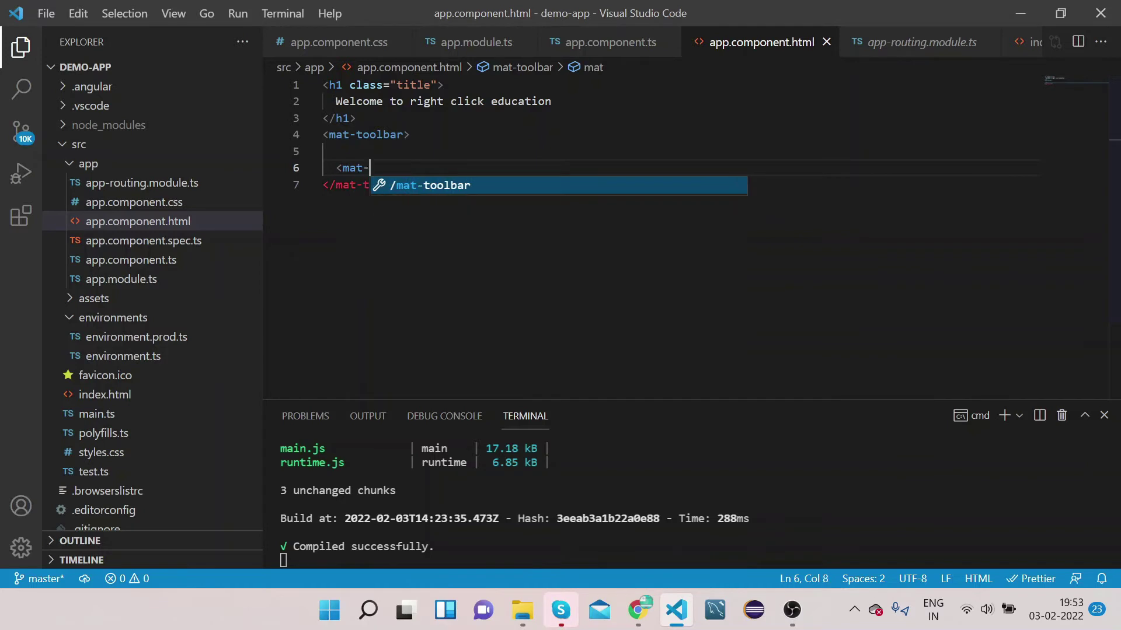
text(toolba)
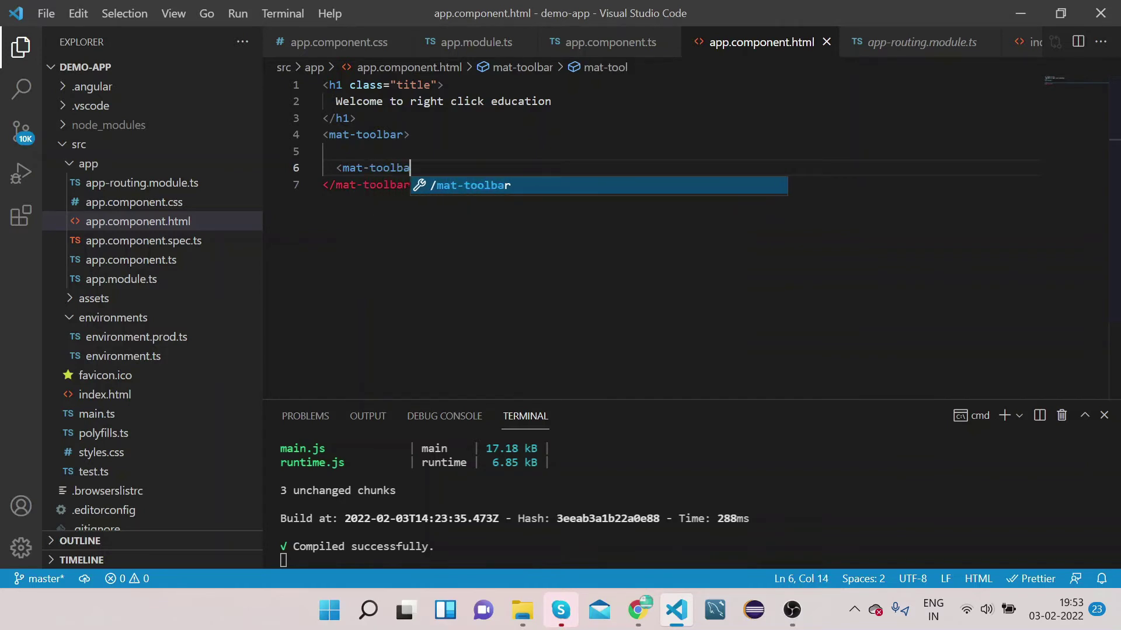
text(r-r)
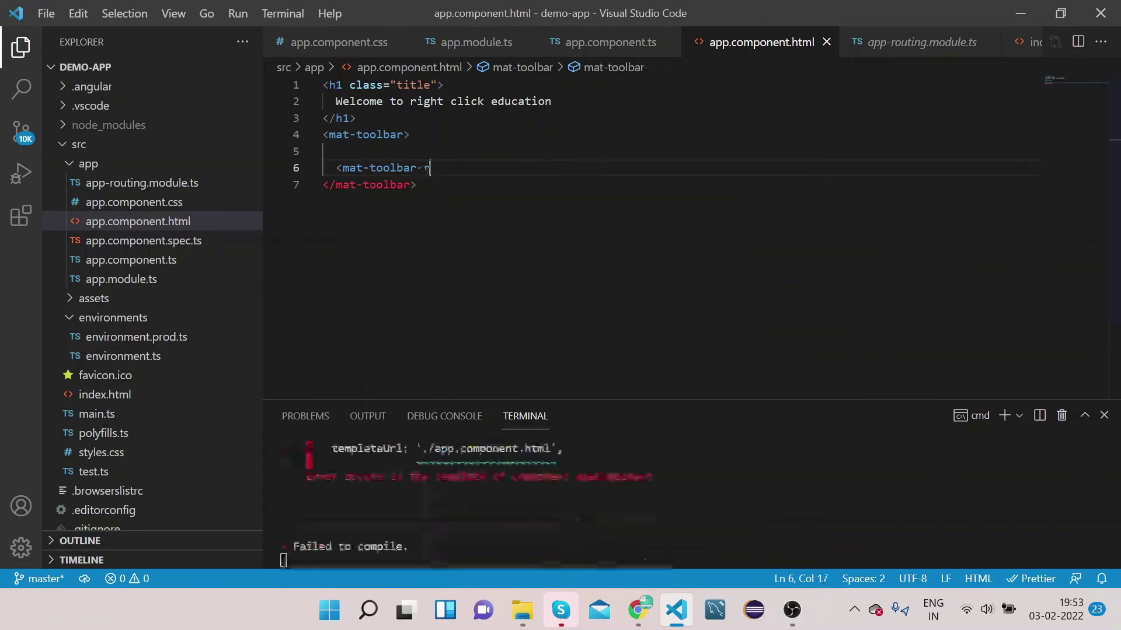
text(ow></mat-toolbar-row>)
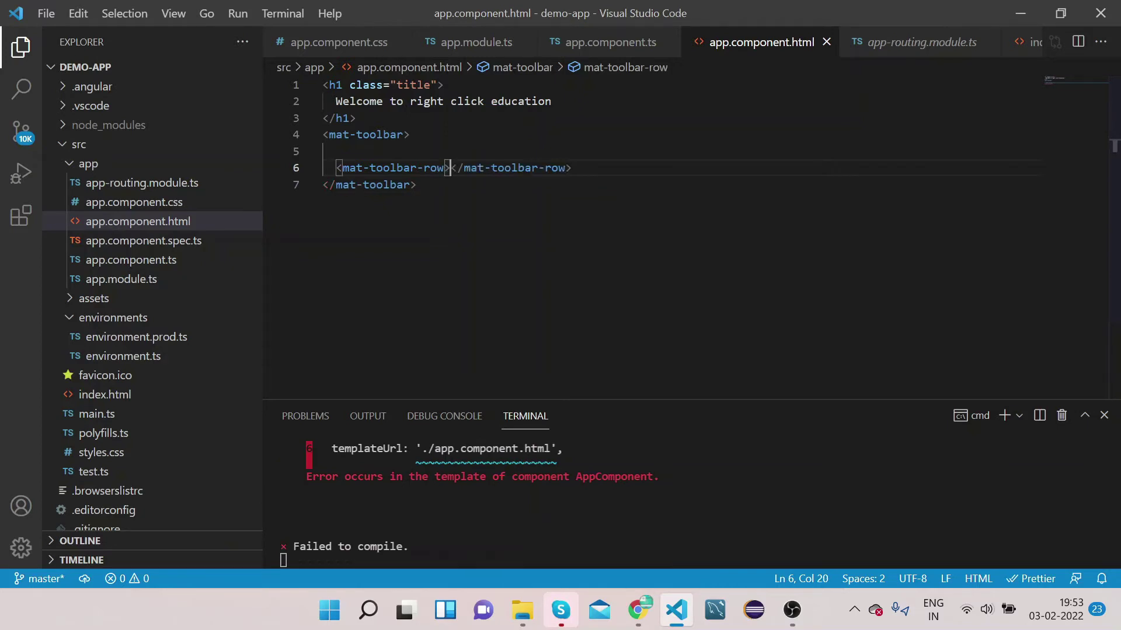
key(Return)
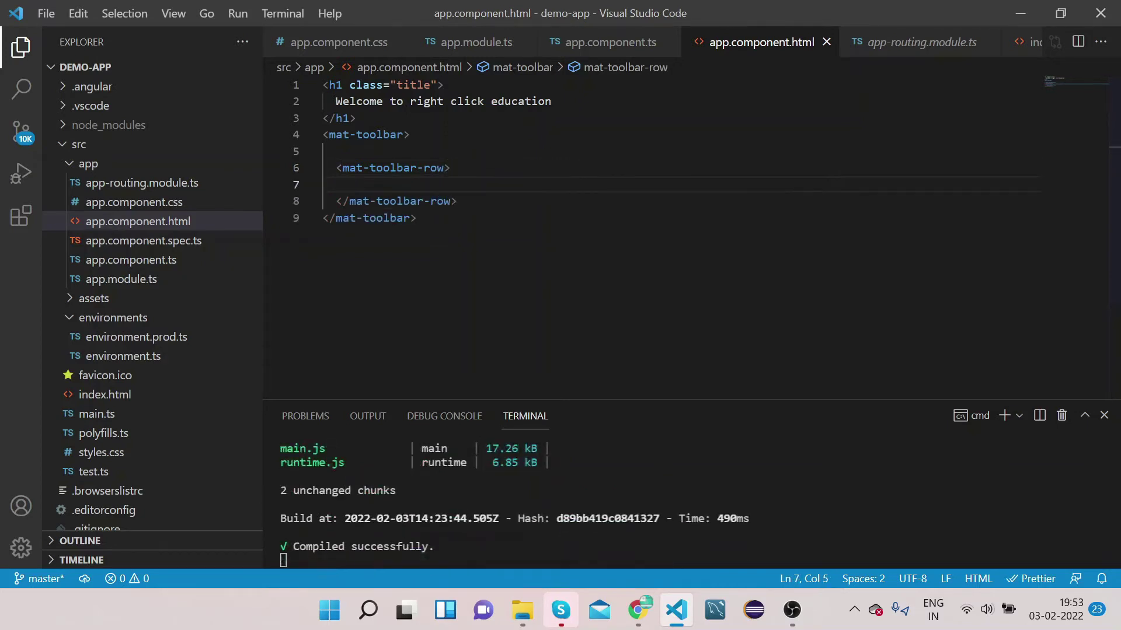
key(Up)
key(Up)
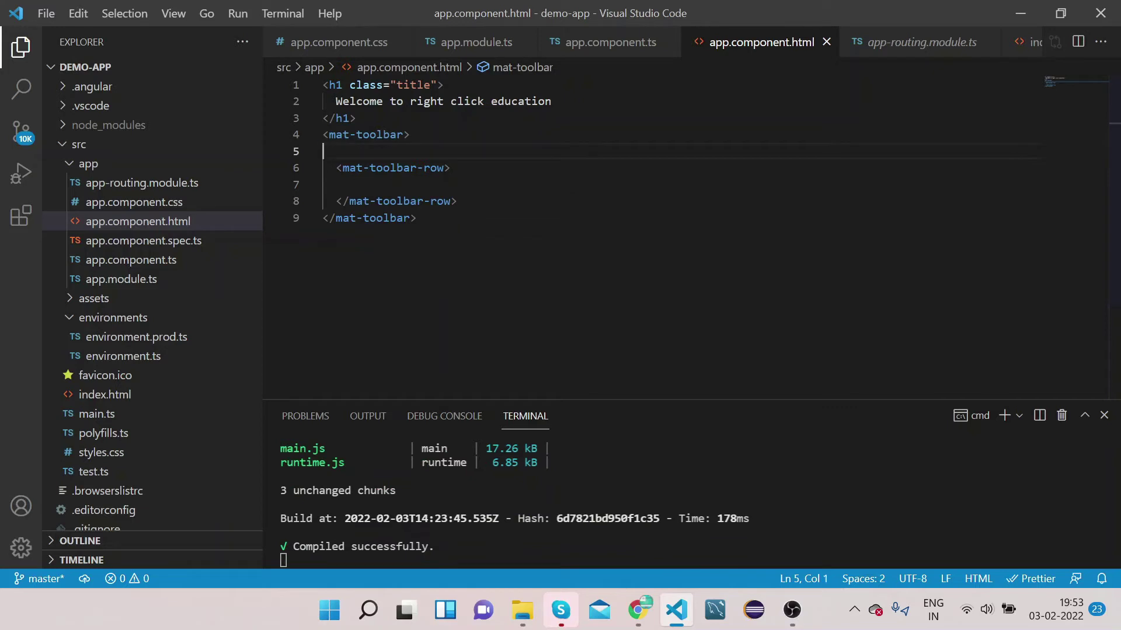
key(BackSpace)
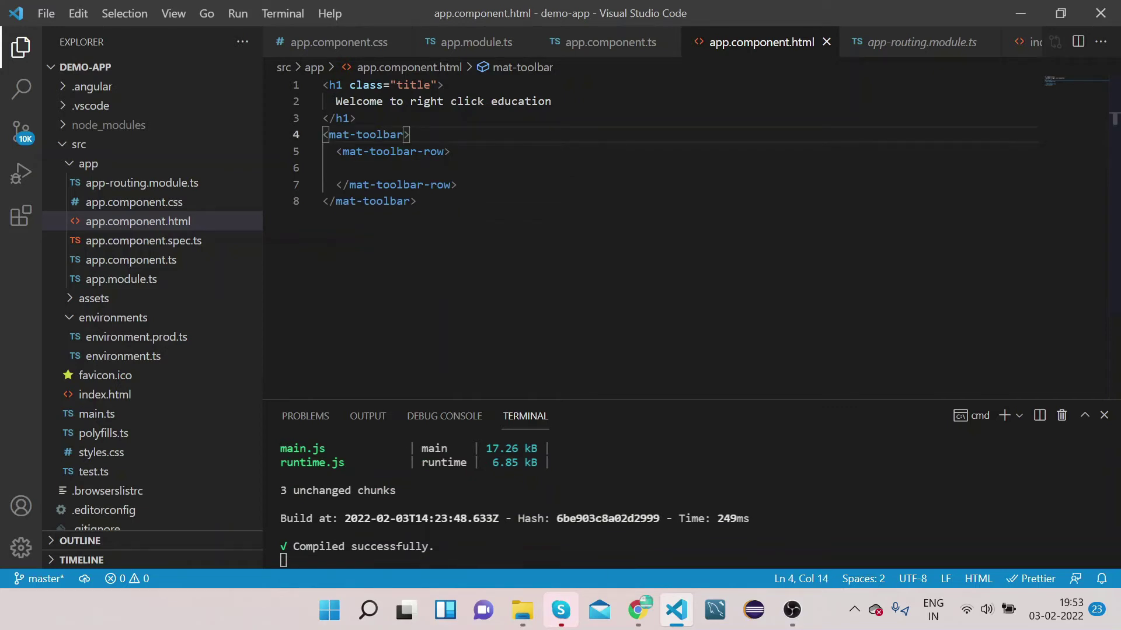
key(Down)
key(Down)
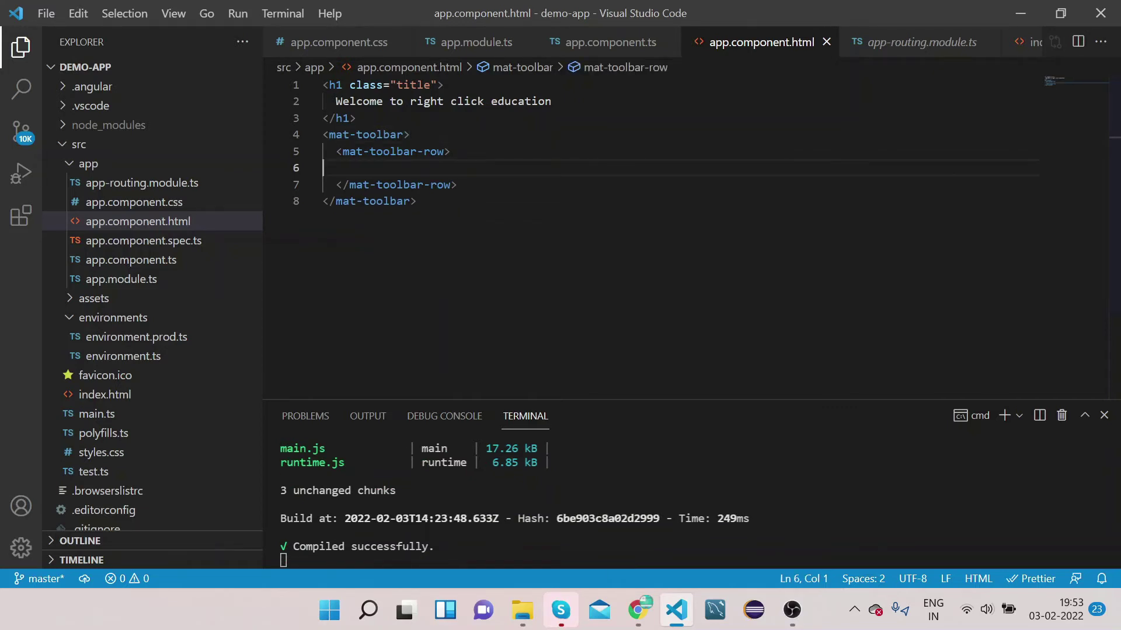
key(Down)
key(Up)
key(Tab)
text(<)
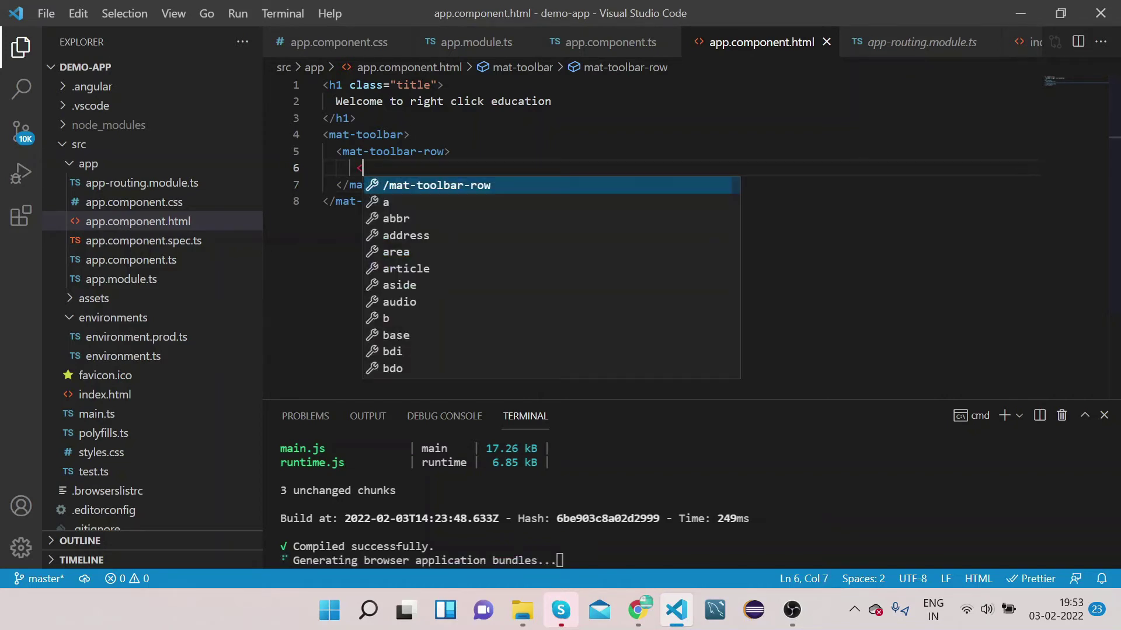
text(butto)
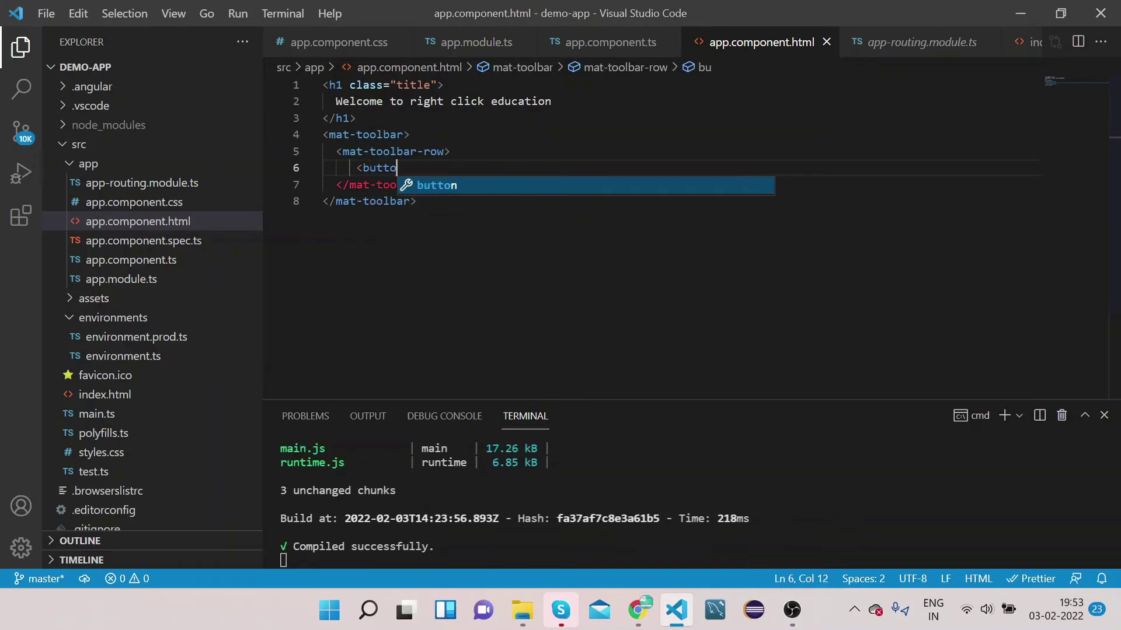
text(n>)
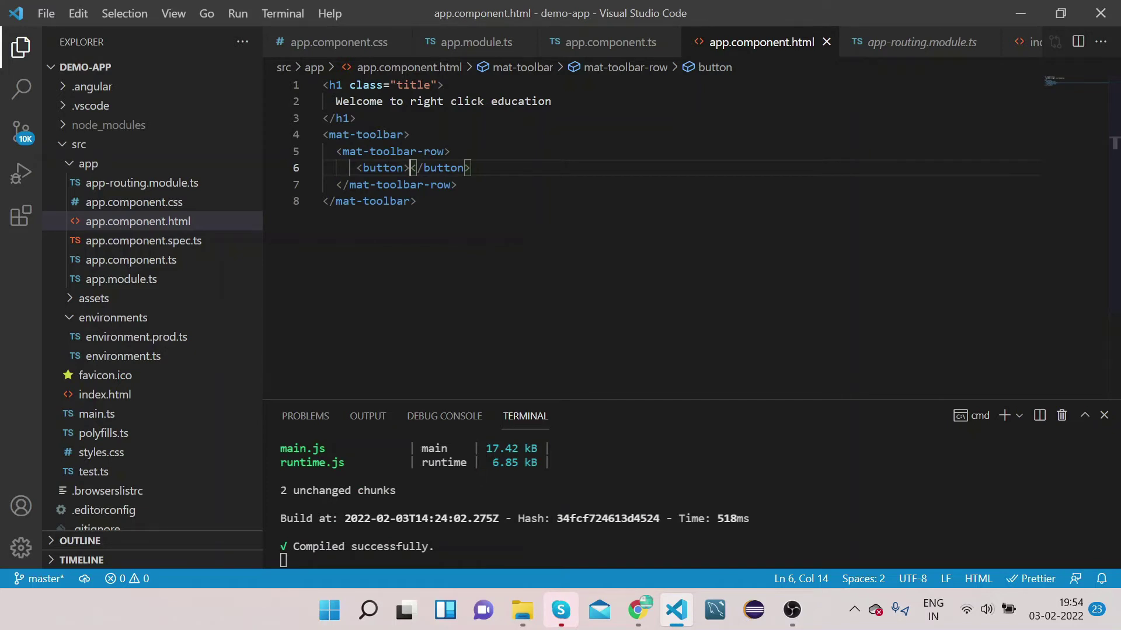
text(Home)
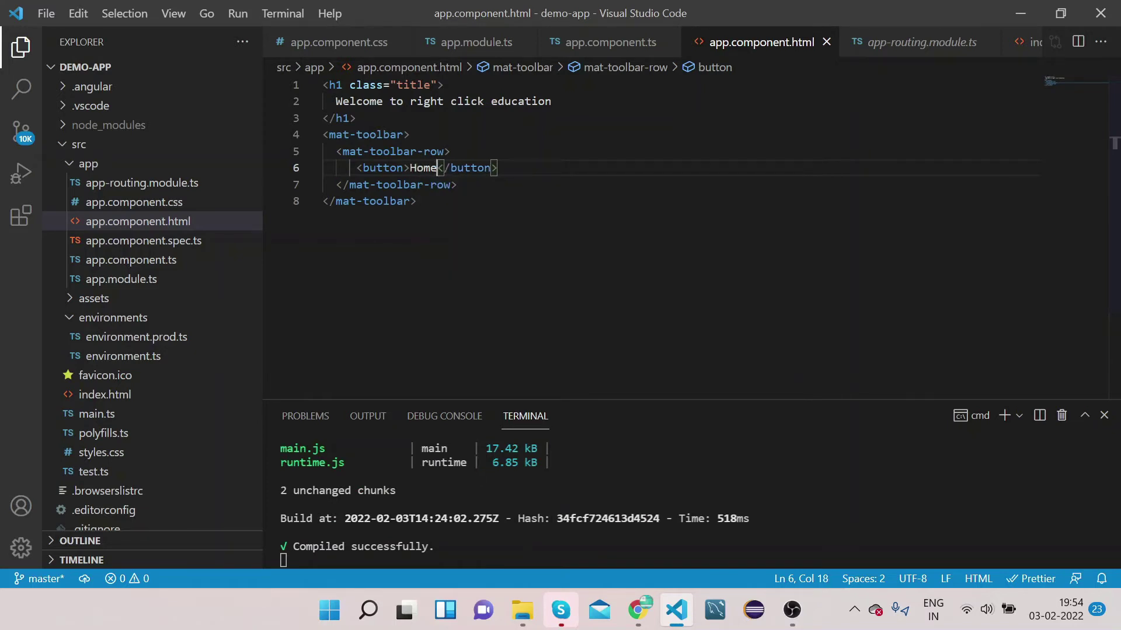
Add a Home mat-button with style 'background-color: blueviolet' inside the row.
key(Left)
key(Left)
key(Left)
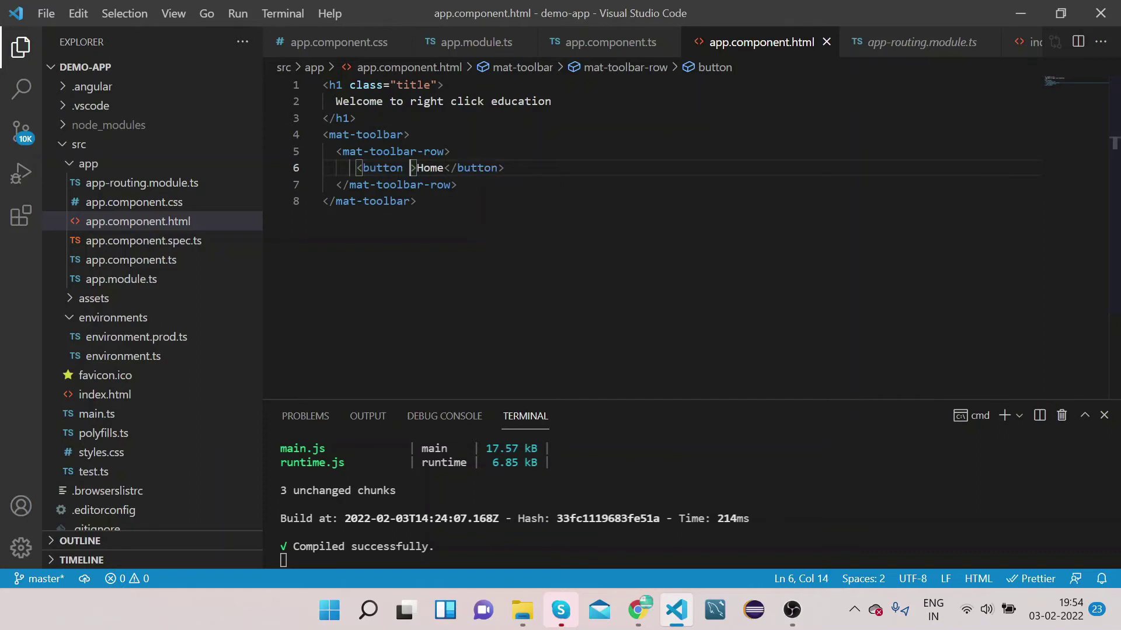
text(mat-)
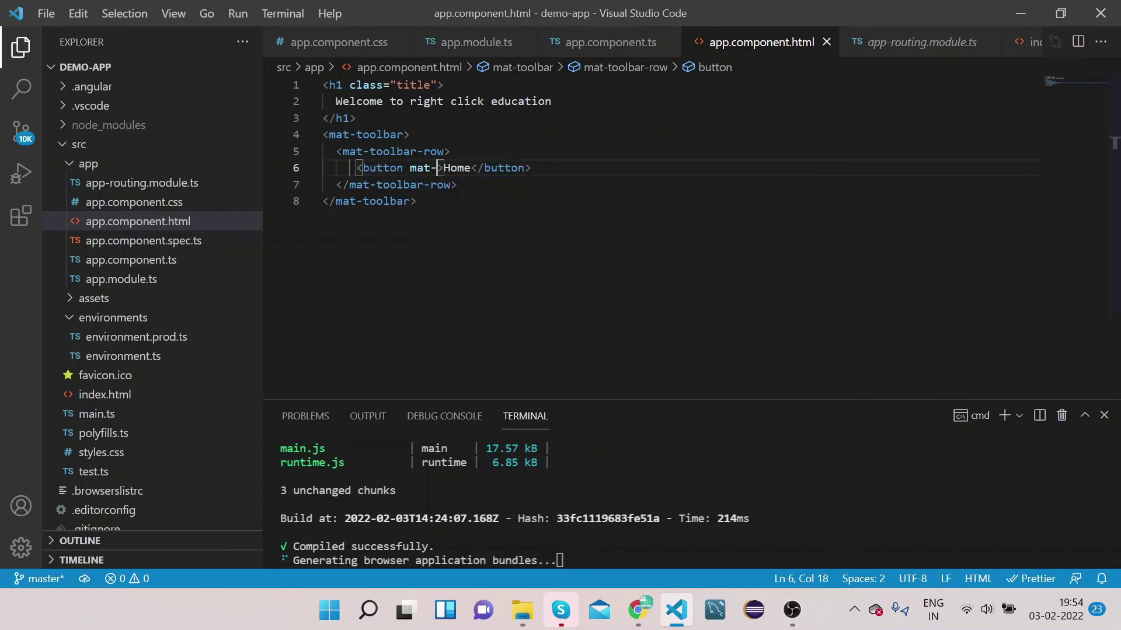
text(butto)
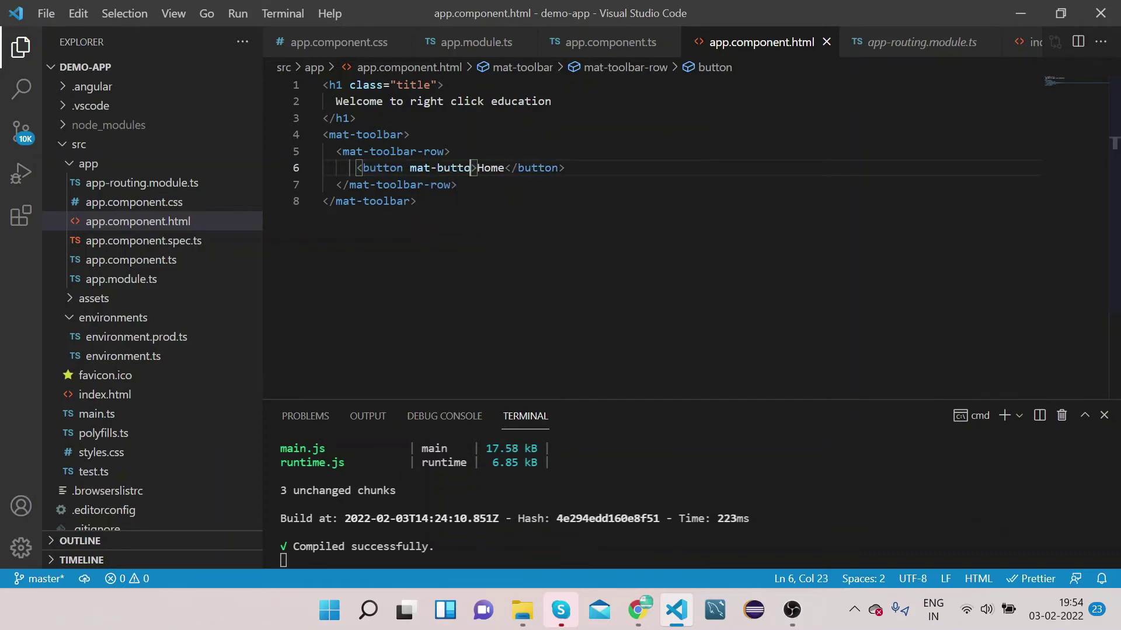
text(n)
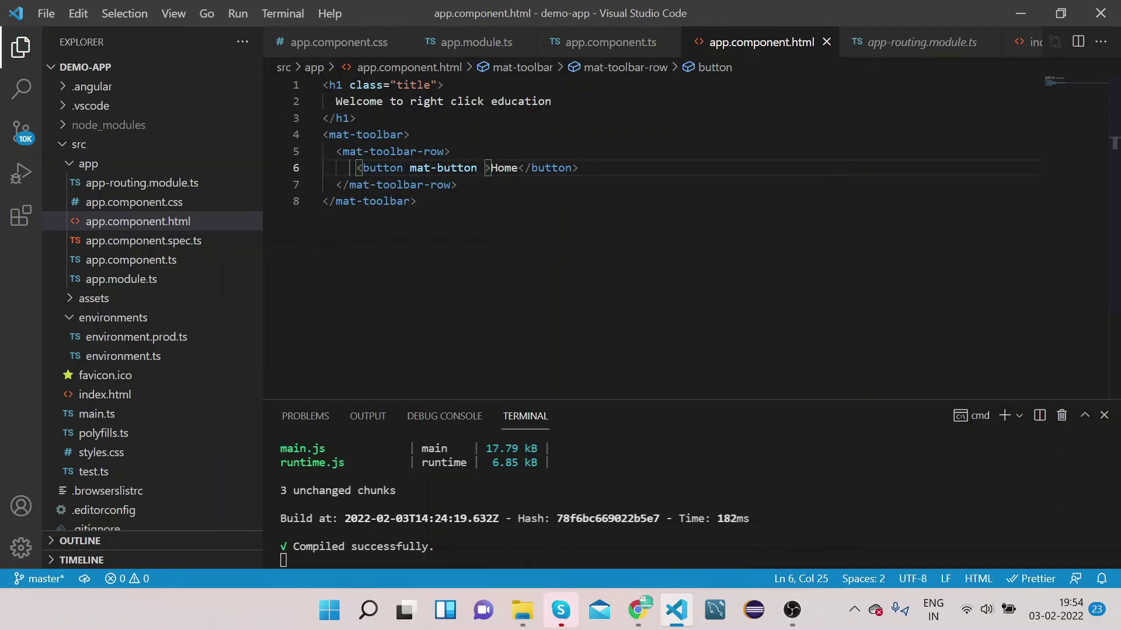
text( st)
key(Return)
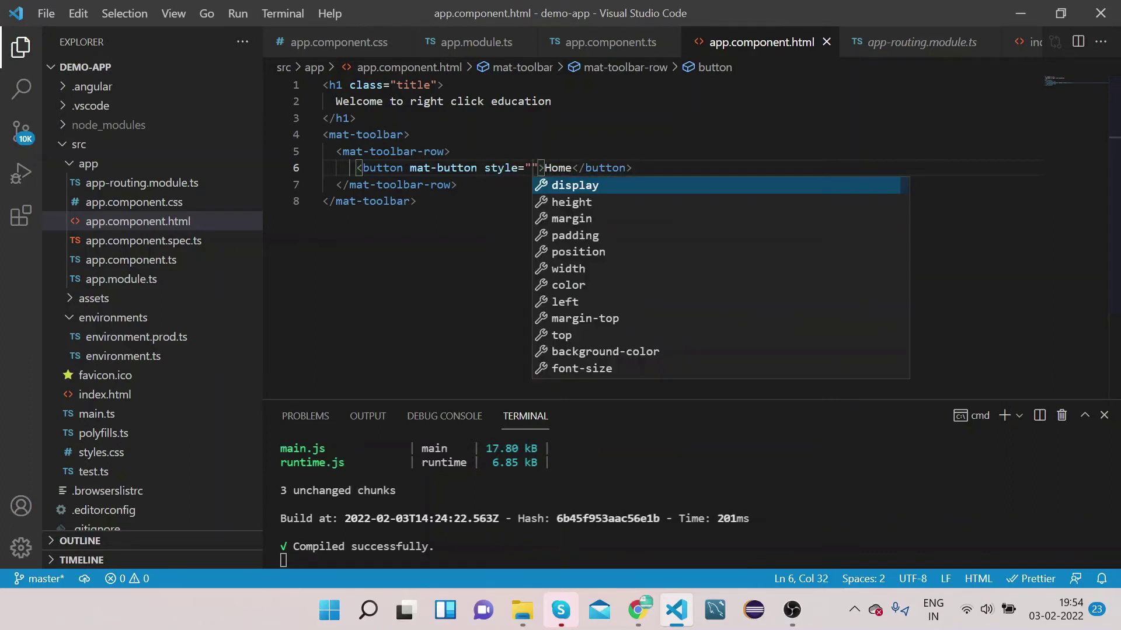
text(ba)
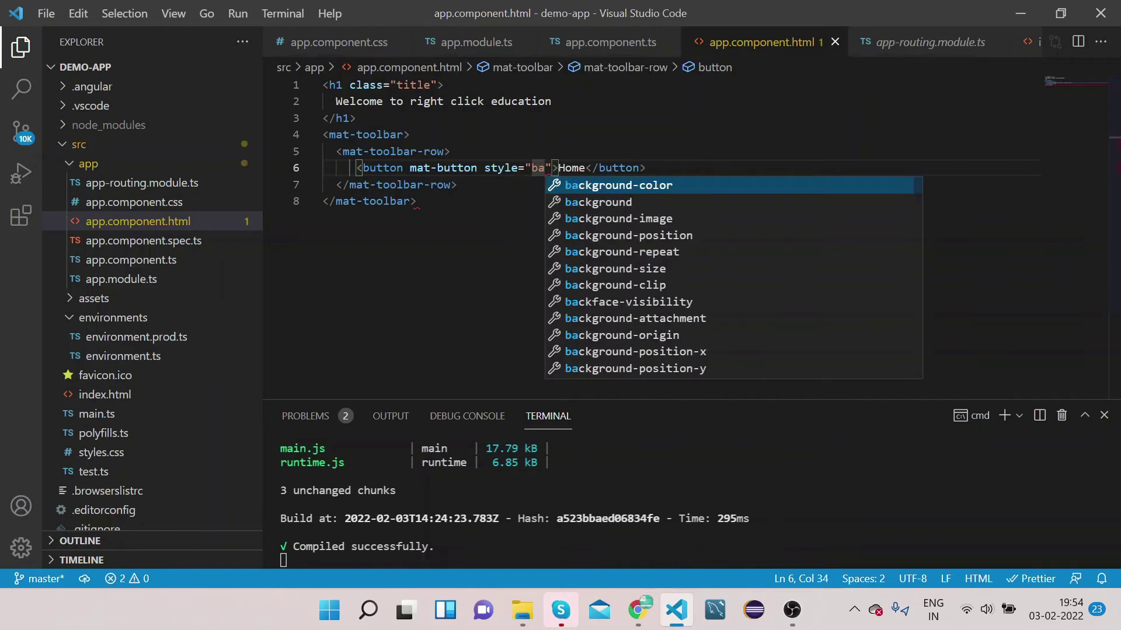
key(Return)
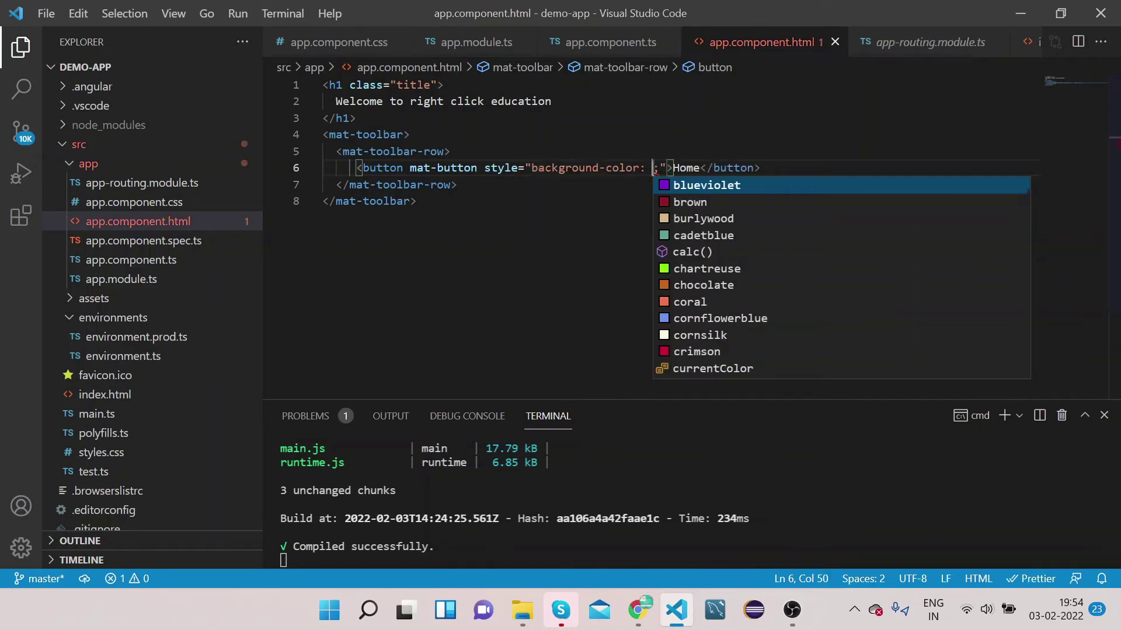
key(Return)
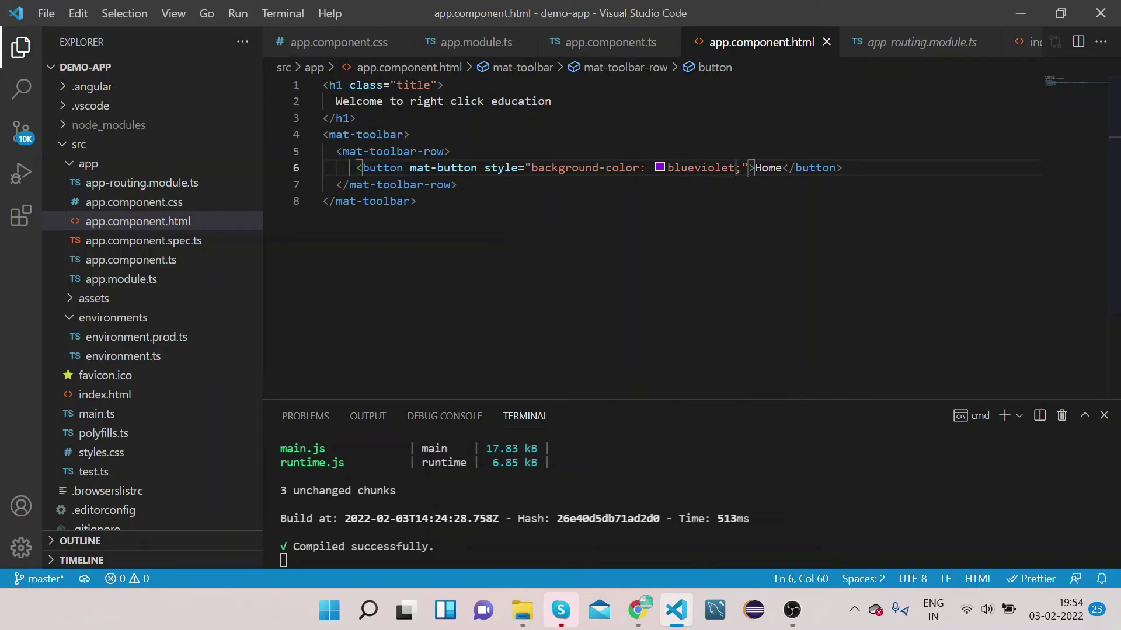
key(Up)
key(Up)
key(Left)
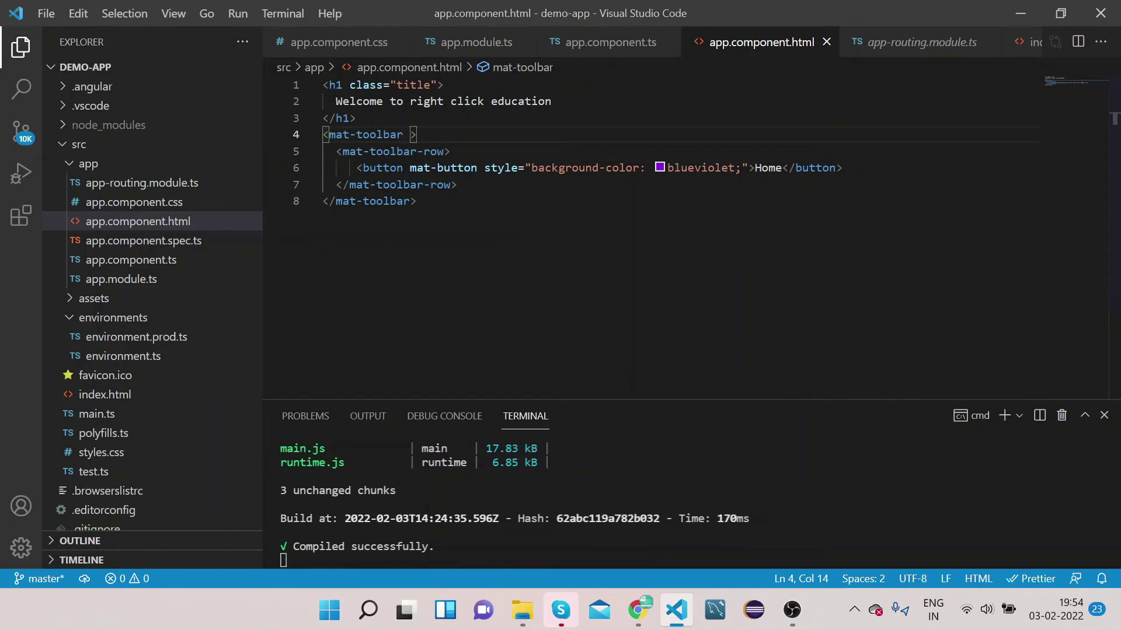
text(colo)
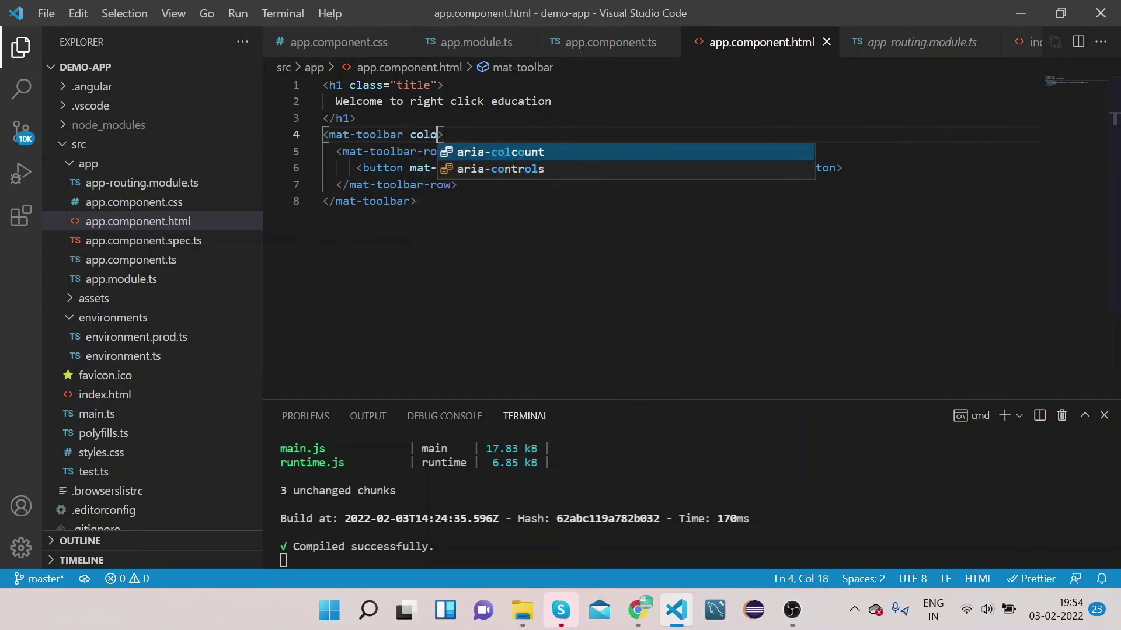
text(r)
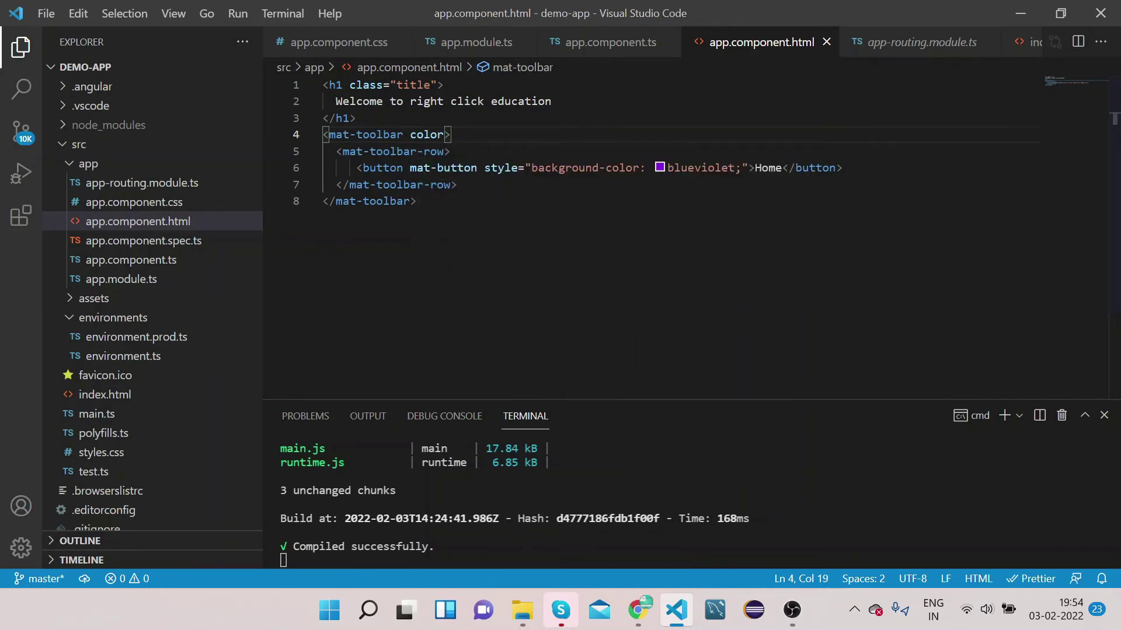
text(=")
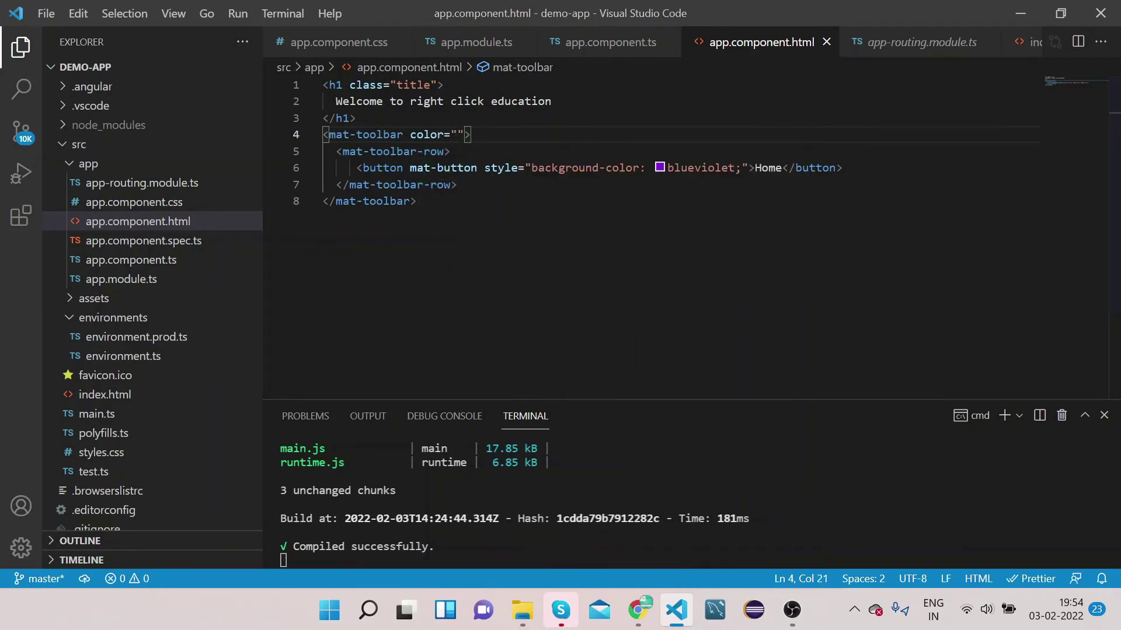
text(prima)
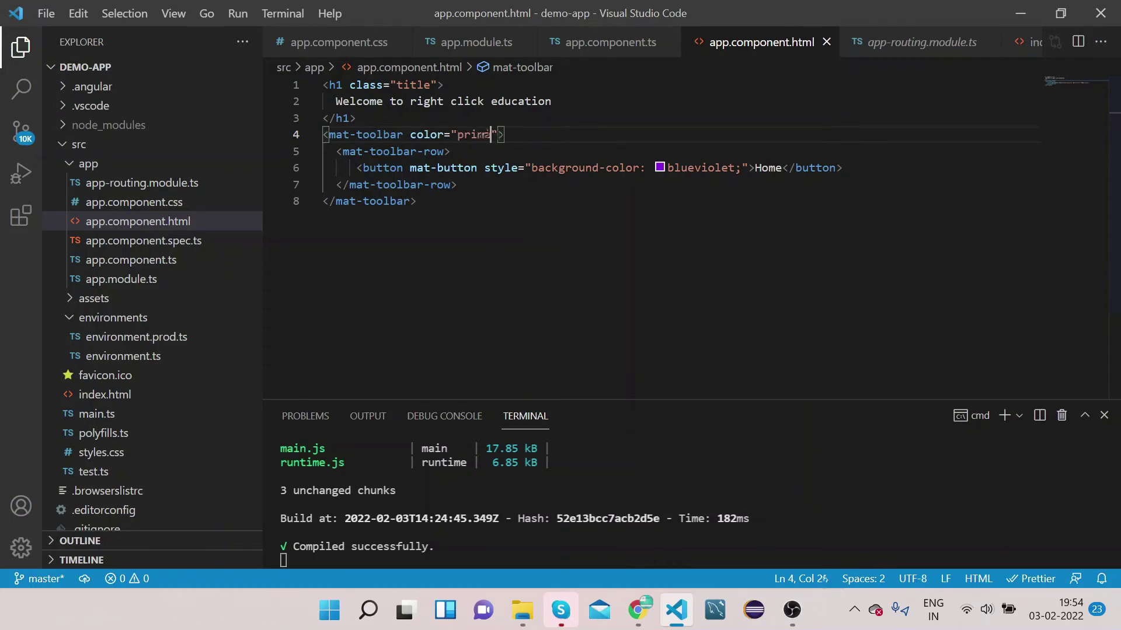
text(ry)
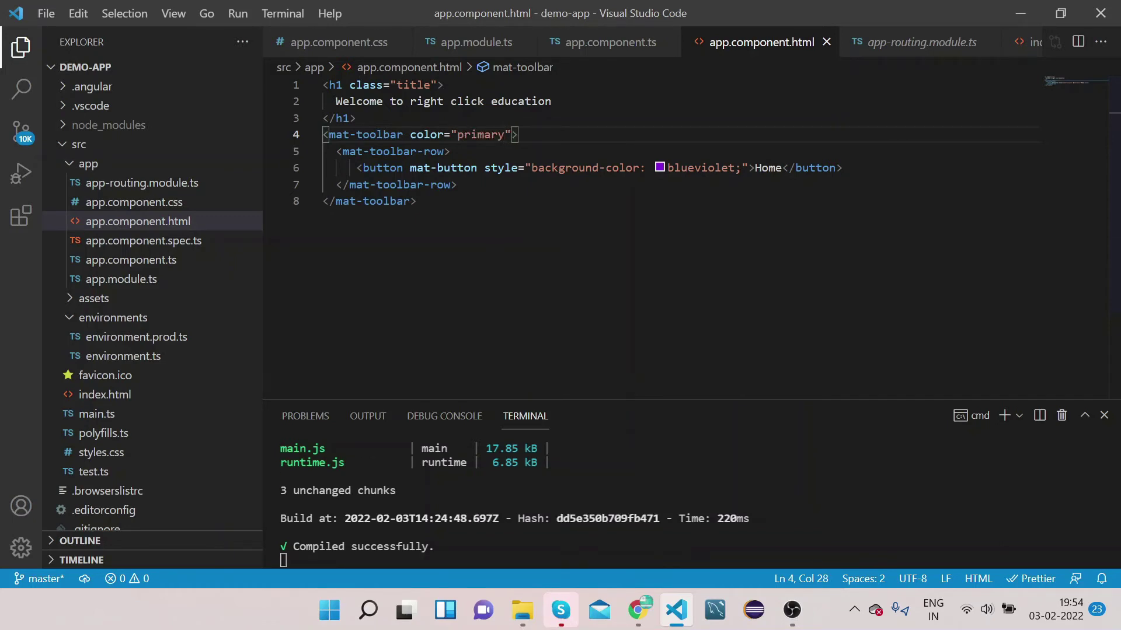
Delete the blueviolet inline style from the Home button.
drag(747, 168, 484, 168)
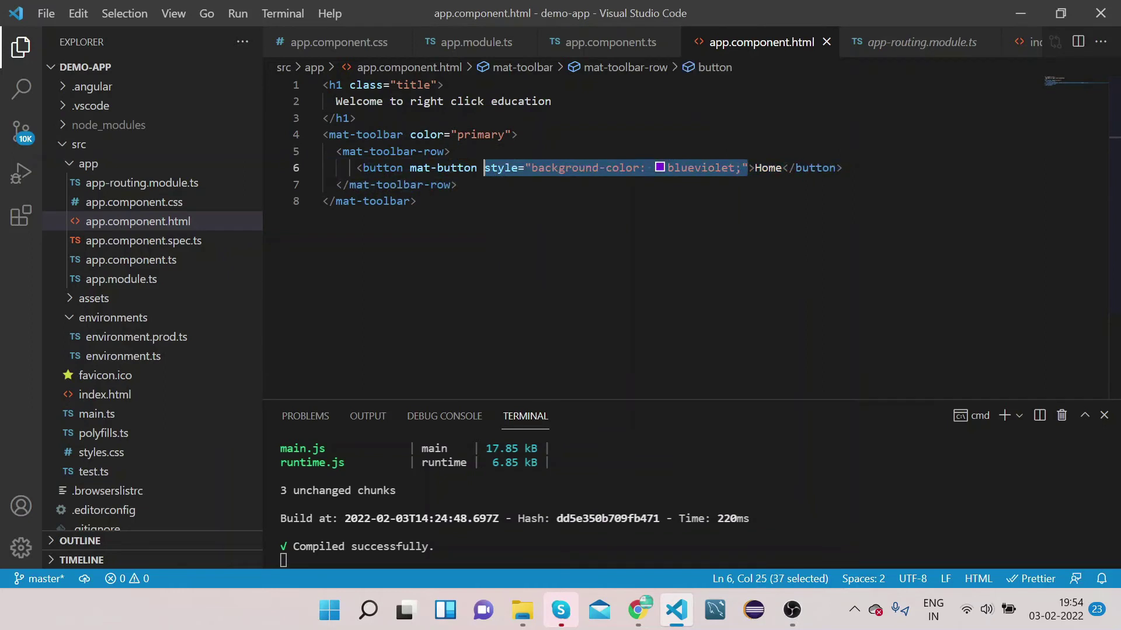
key(Delete)
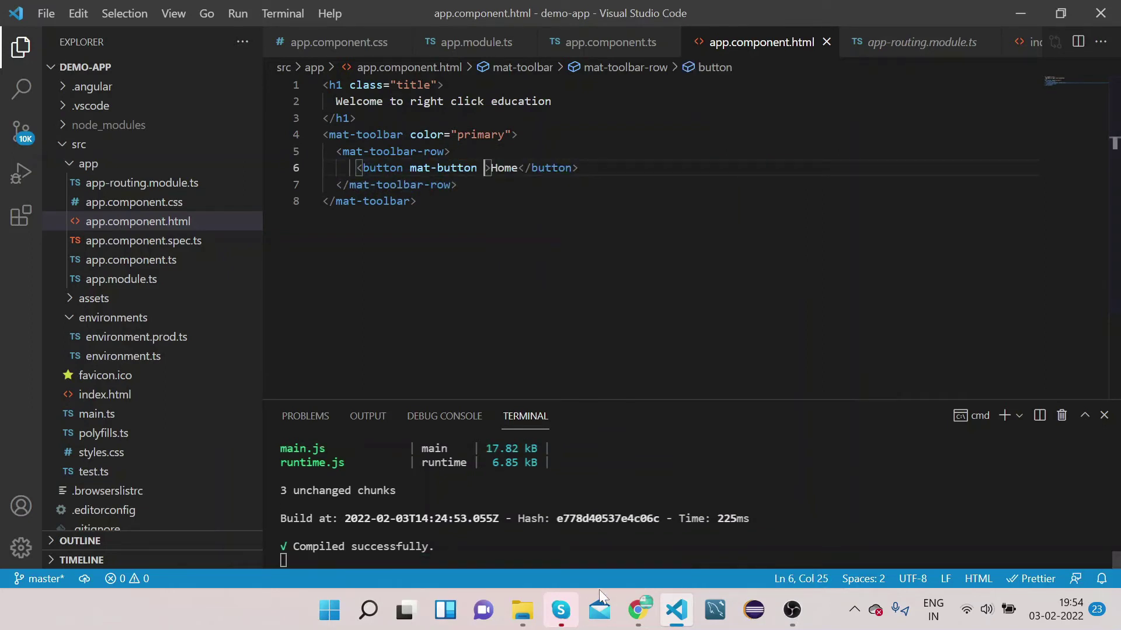
mouse_move(639, 611)
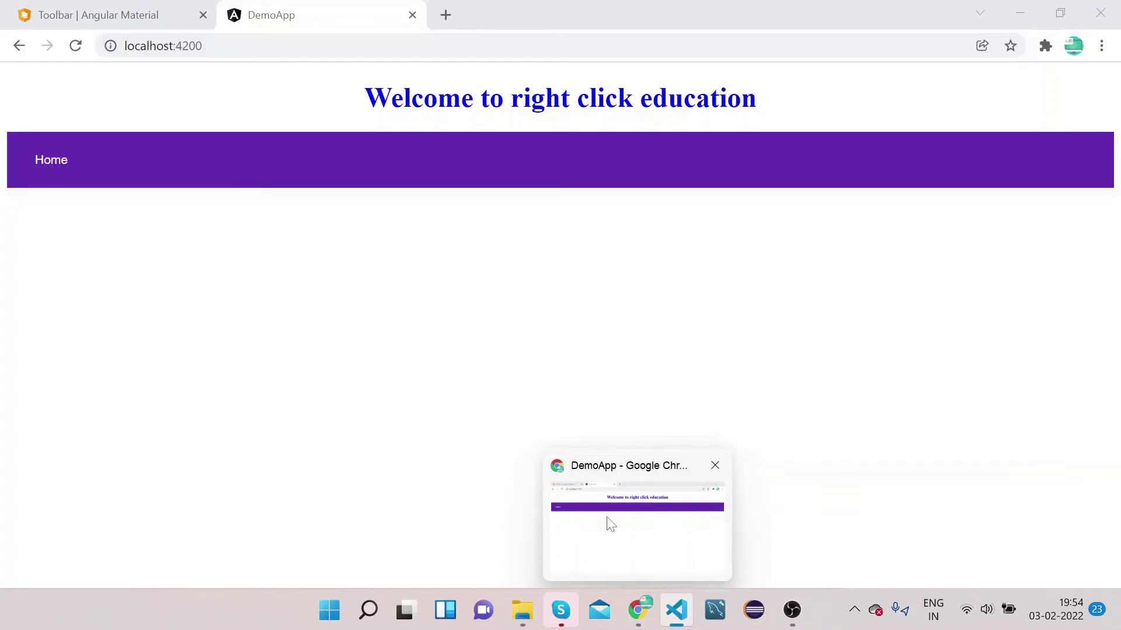
Try the plain Home button on the purple toolbar in Chrome, then return to app.component.html.
click(610, 524)
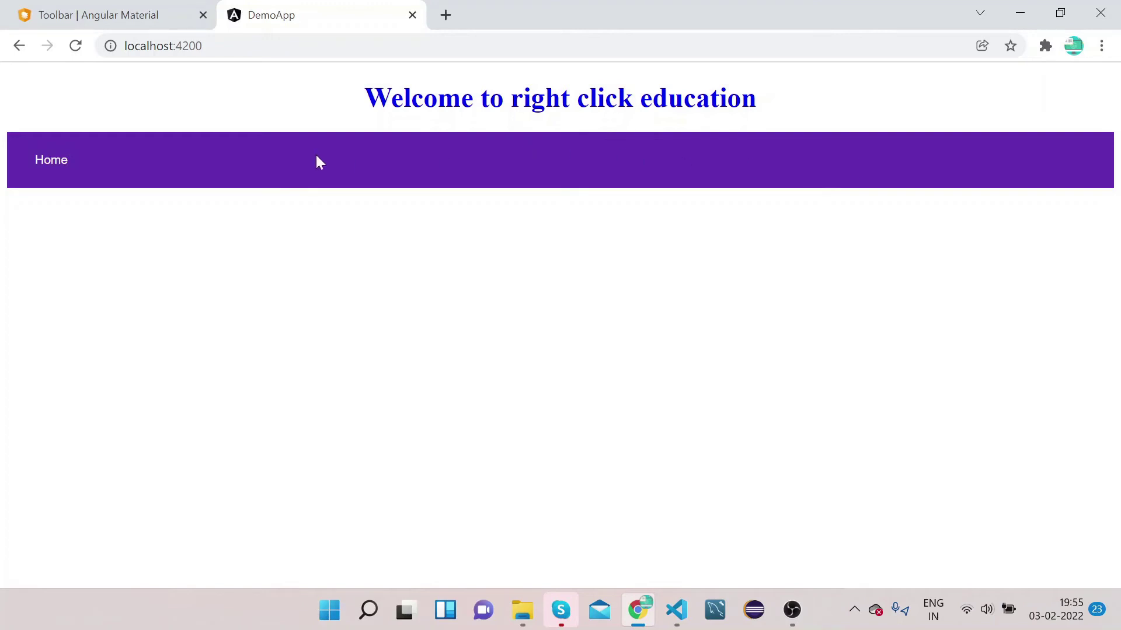
click(44, 168)
mouse_move(676, 610)
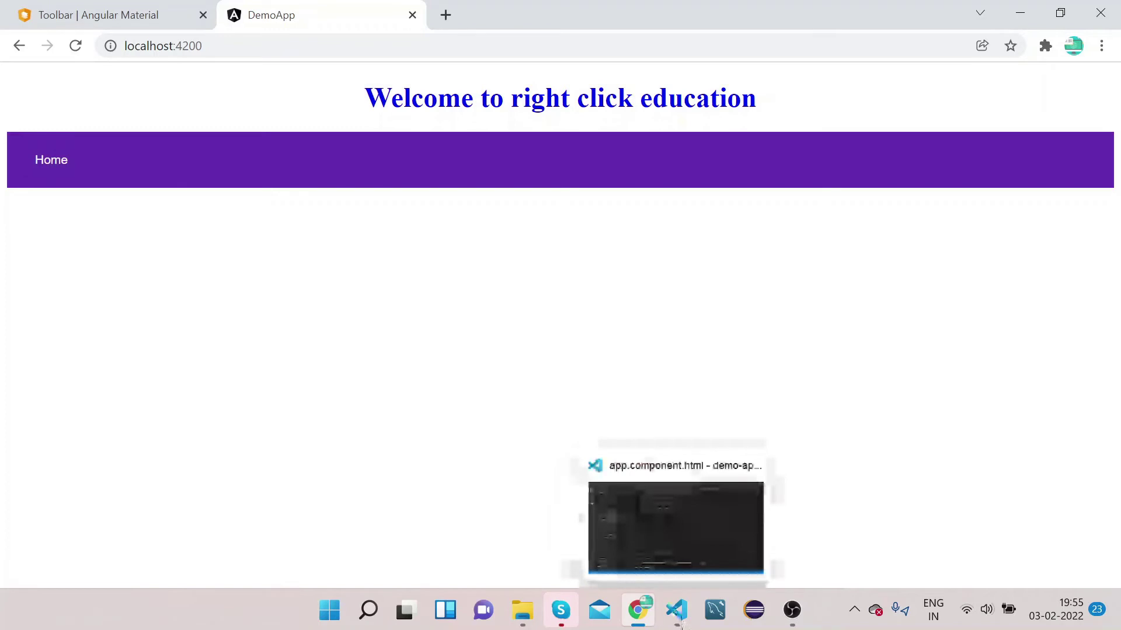
click(662, 522)
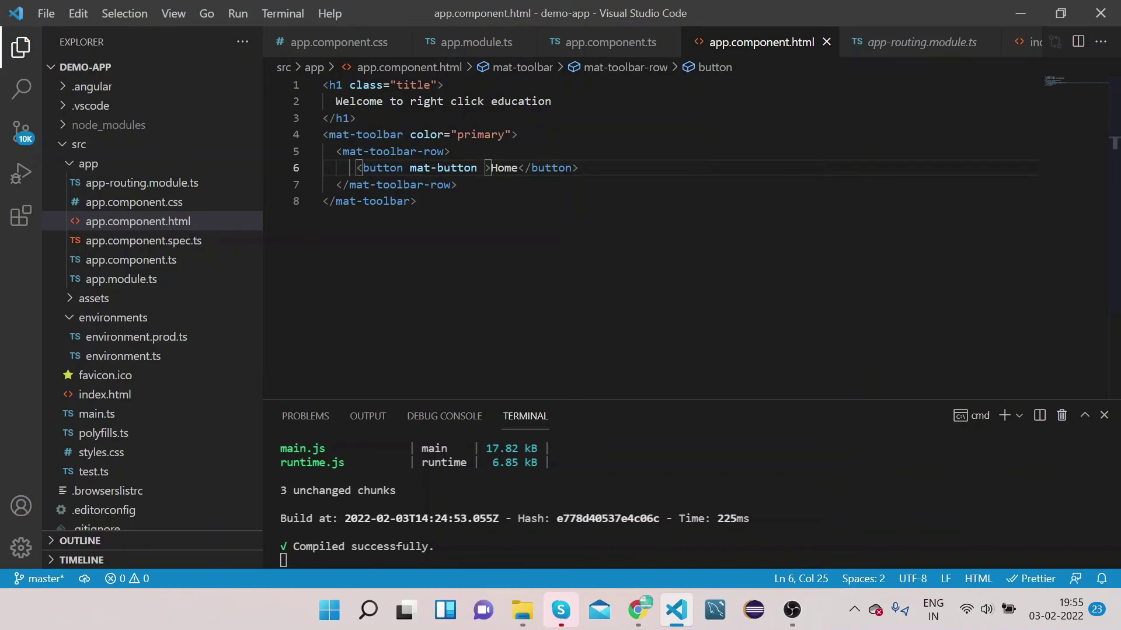
Insert <mat-icon>home</mat-icon> before the Home label in the line 6 button.
right_click(402, 169)
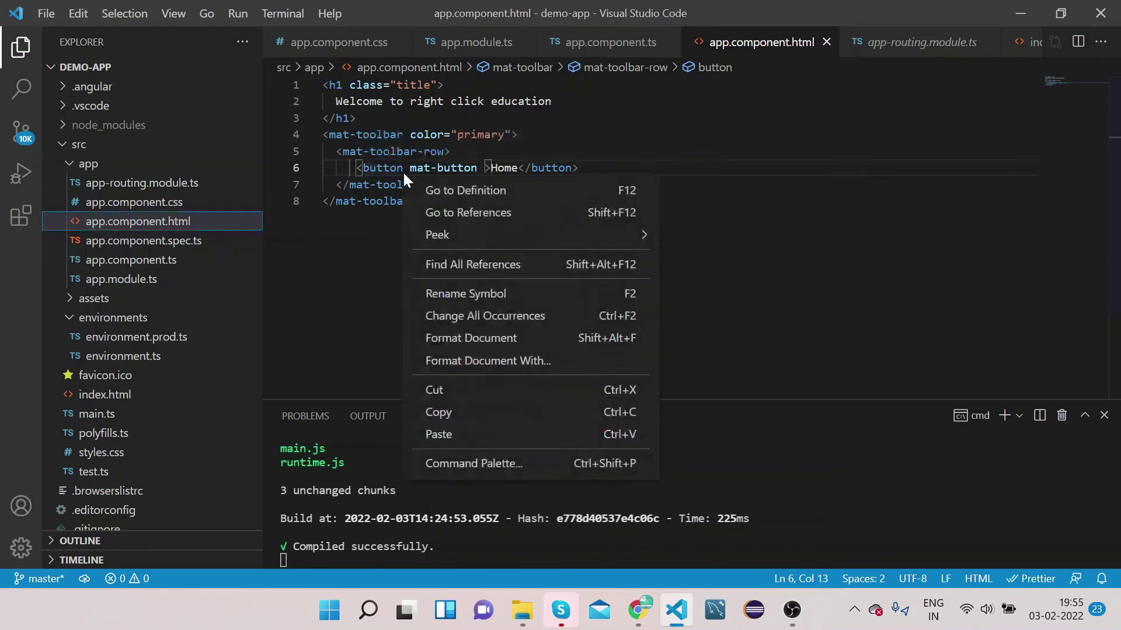
key(Escape)
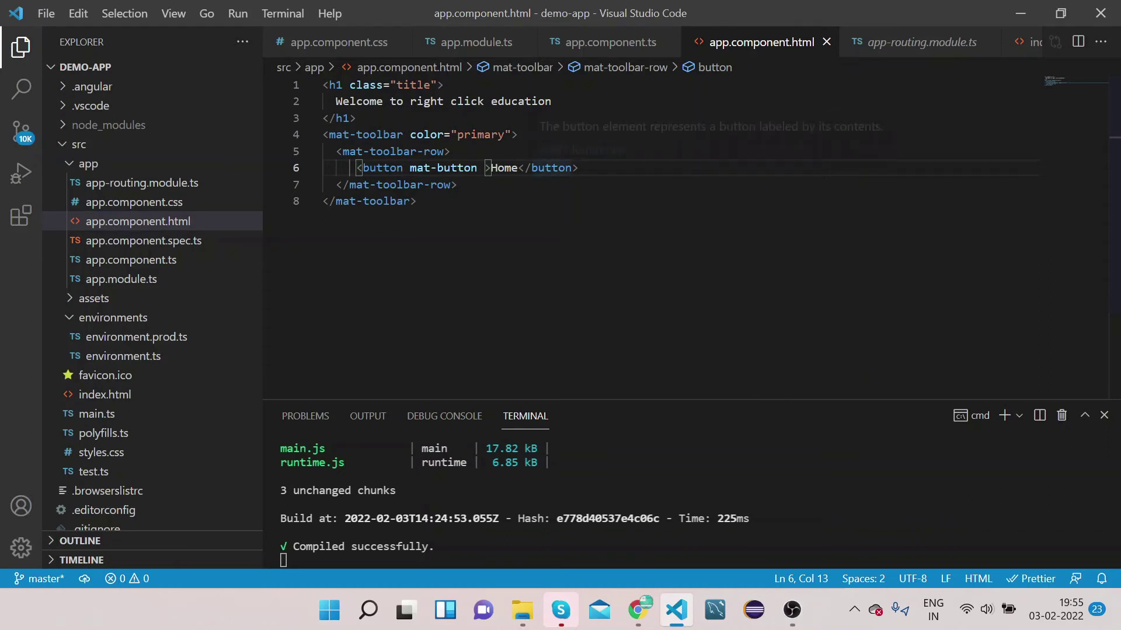
key(ctrl+Right)
key(ctrl+Right)
key(ctrl+Right)
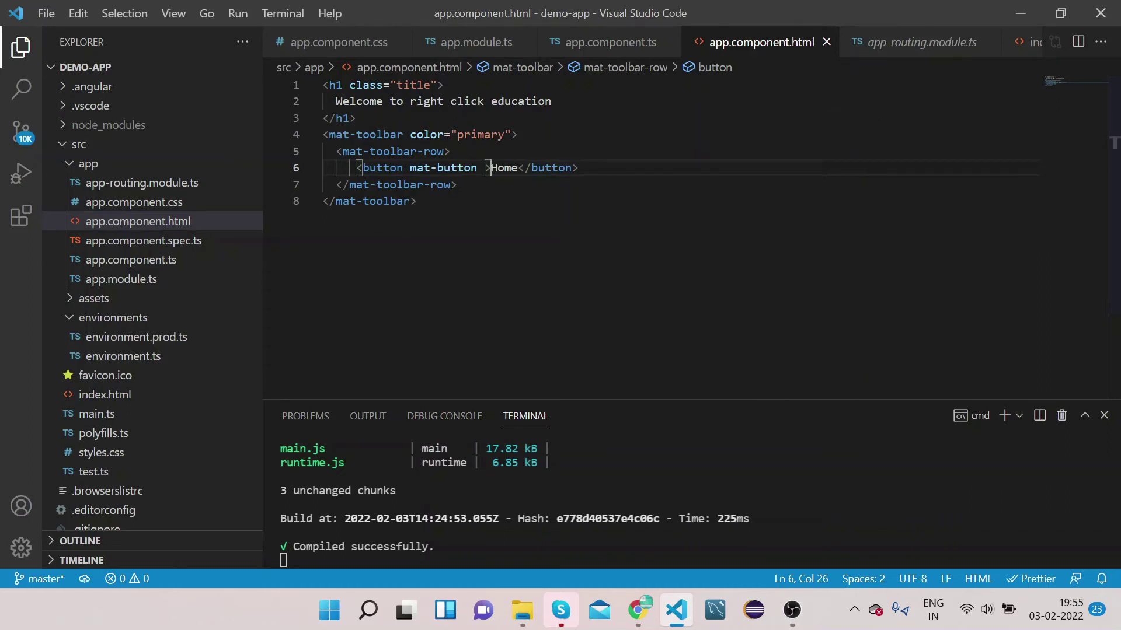
text(<mat)
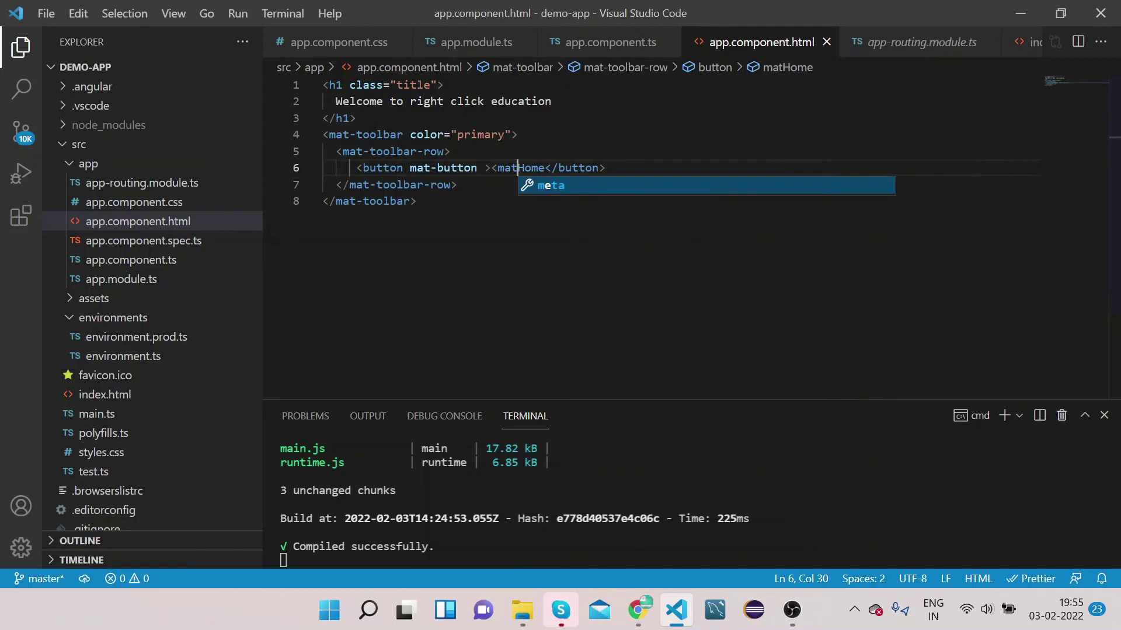
text(-icon)
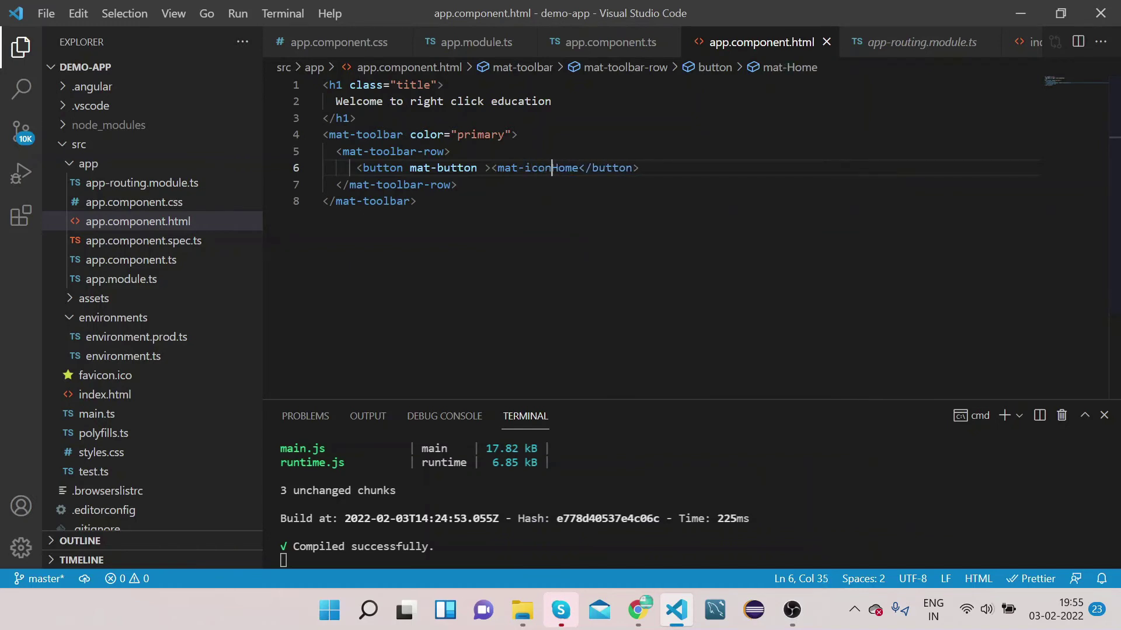
text(>)
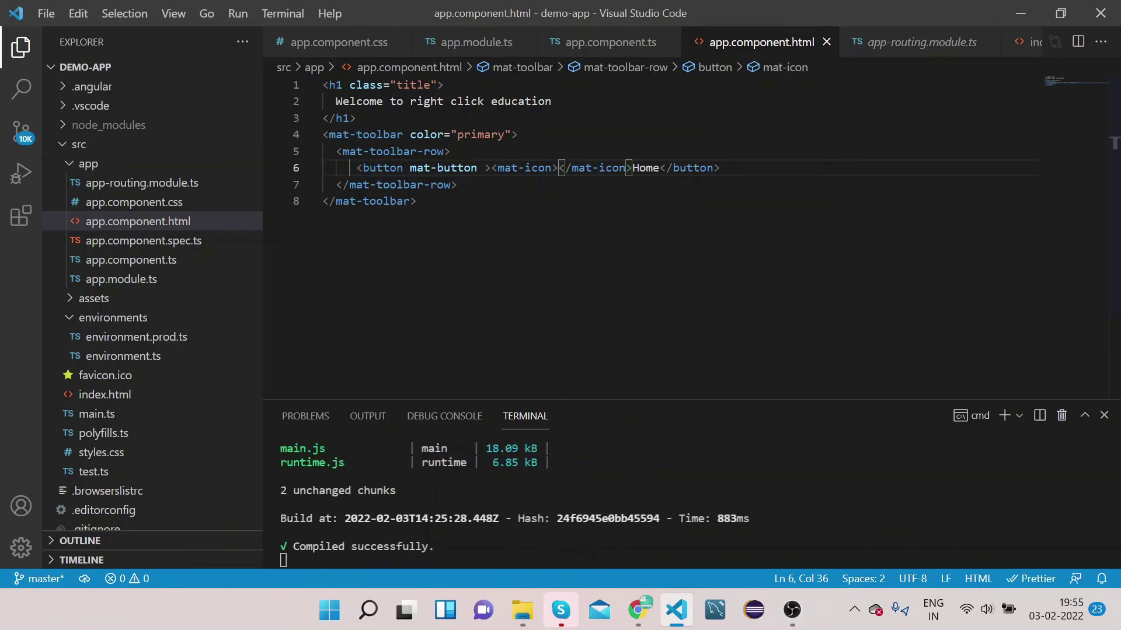
text(home)
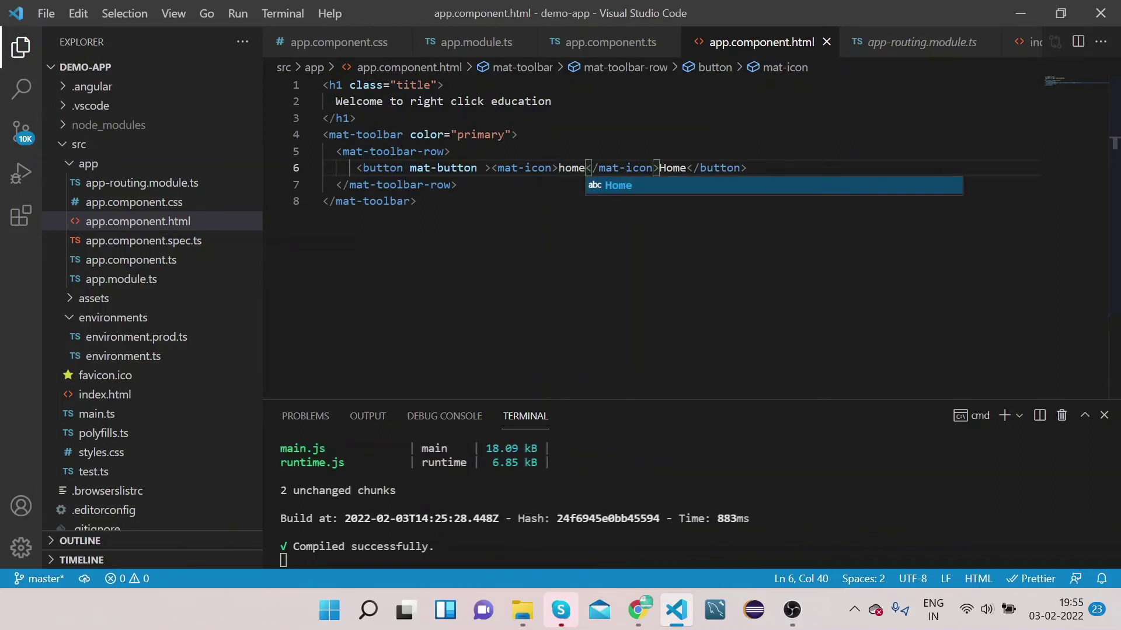
key(Escape)
key(Up)
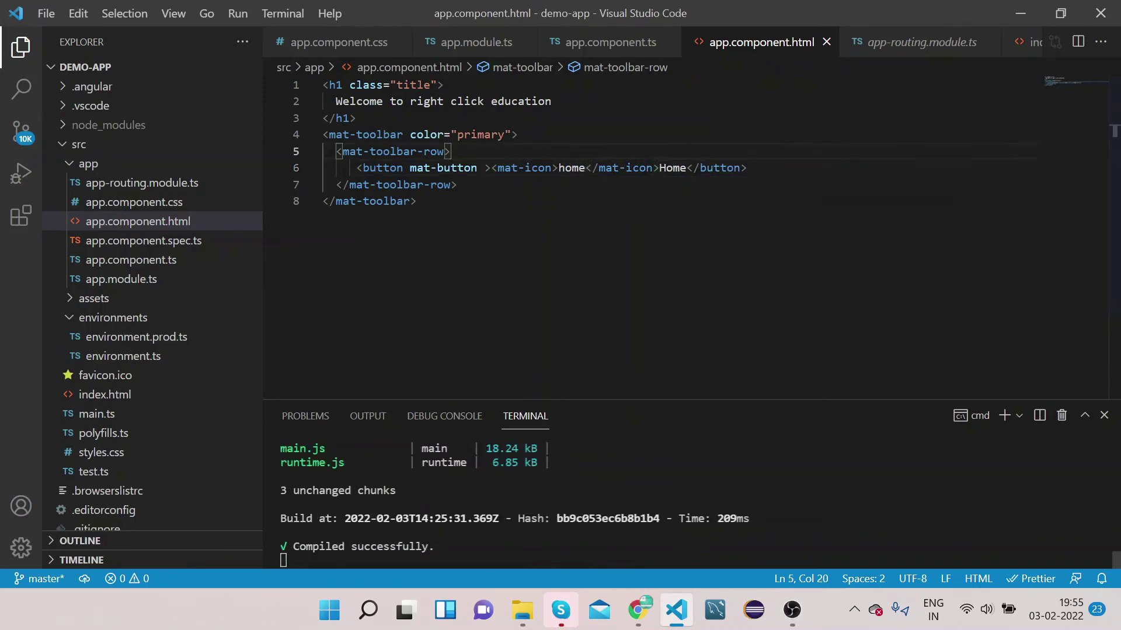
mouse_move(639, 611)
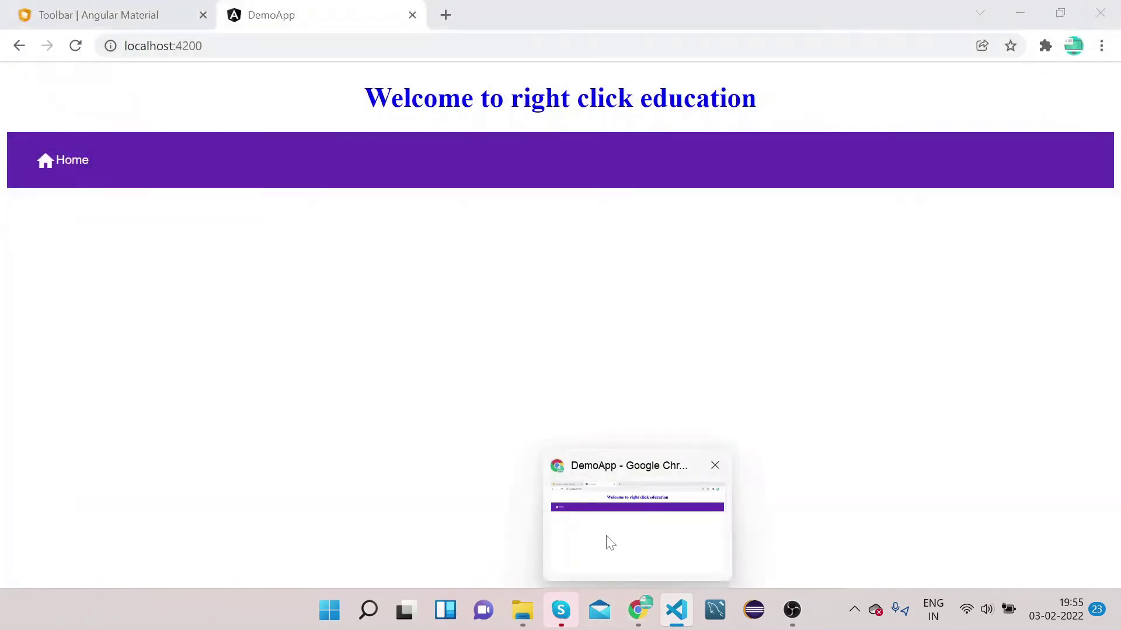
Check the house icon beside Home in the Chrome preview.
click(611, 543)
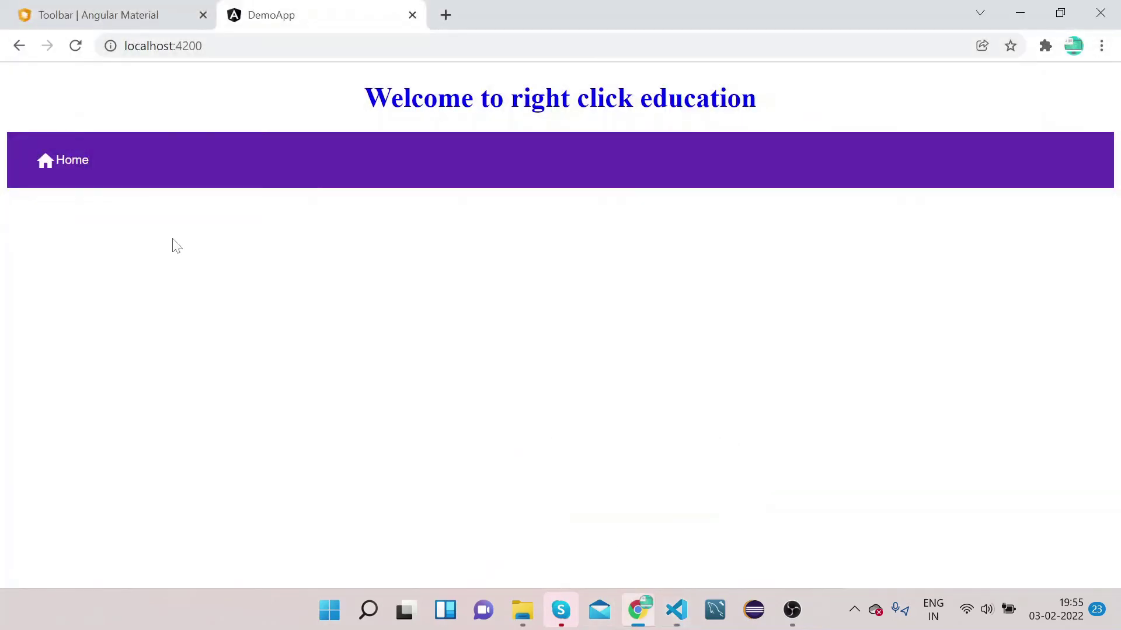
click(51, 166)
click(66, 168)
mouse_move(675, 609)
click(667, 504)
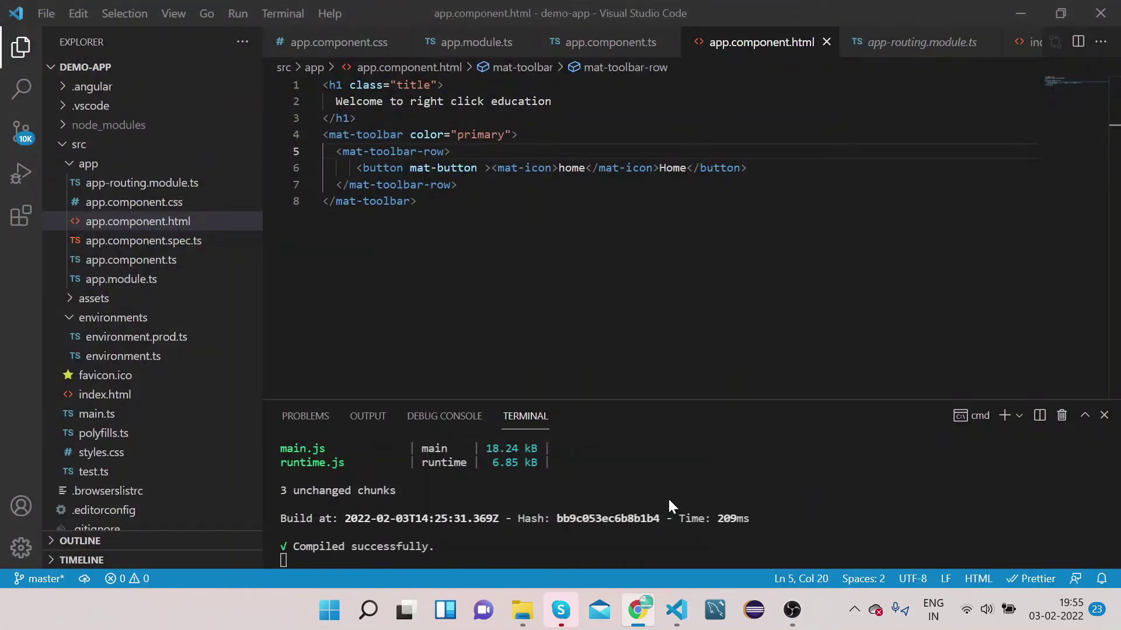
Add two spaces before the Home label and check the spaced button in Chrome.
click(659, 168)
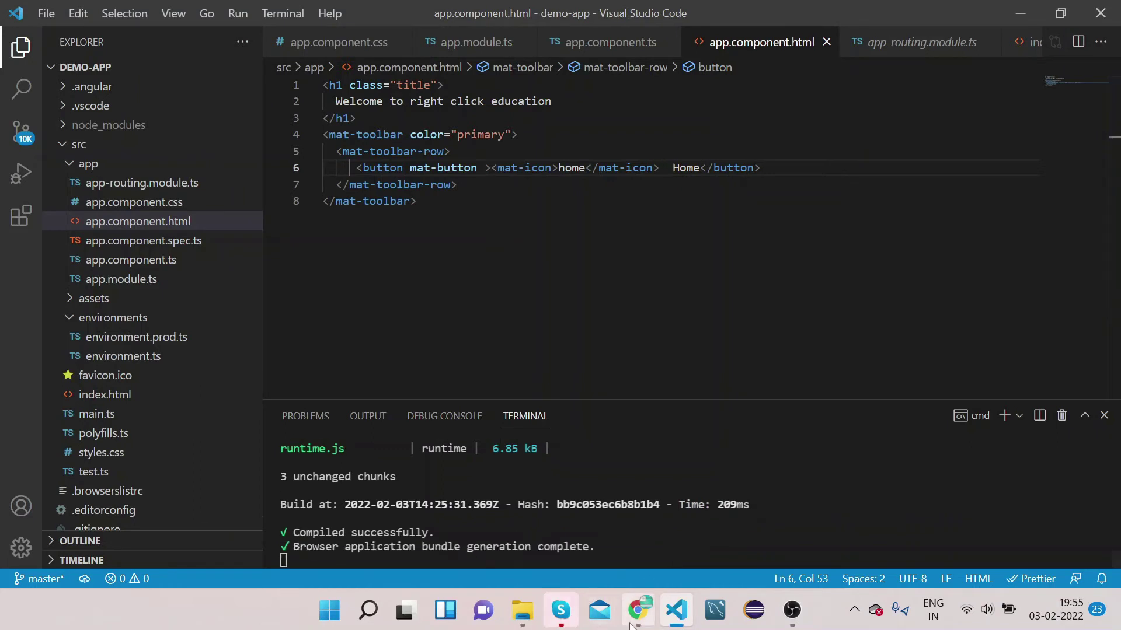
click(613, 506)
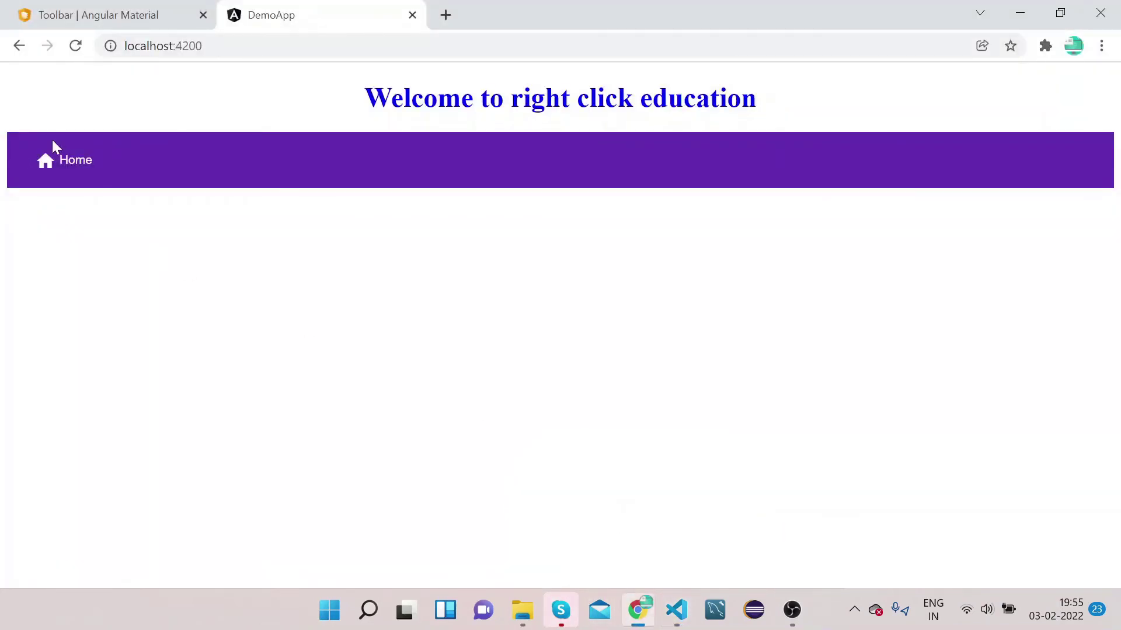
click(53, 168)
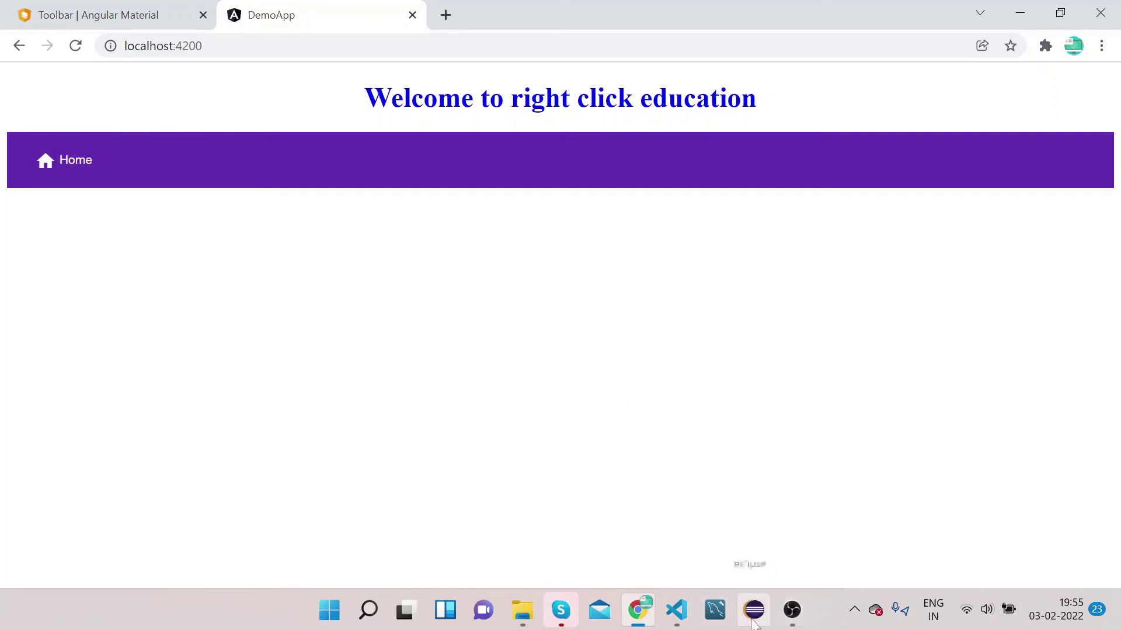
mouse_move(677, 609)
click(668, 512)
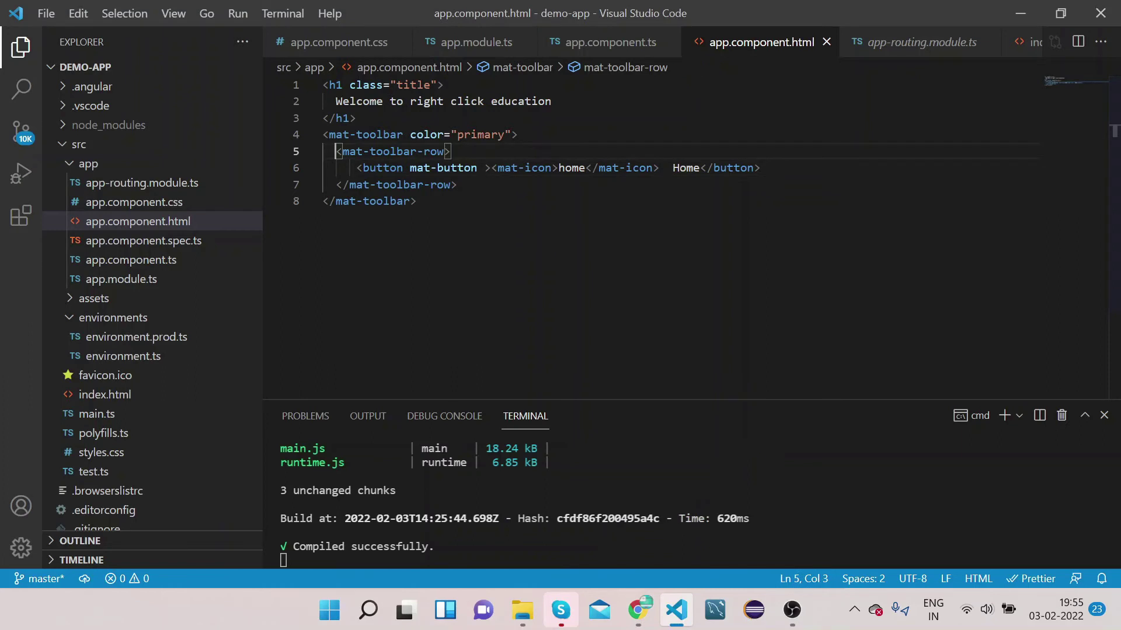
Duplicate the lines 5–7 toolbar row block below the first row.
drag(336, 151, 456, 185)
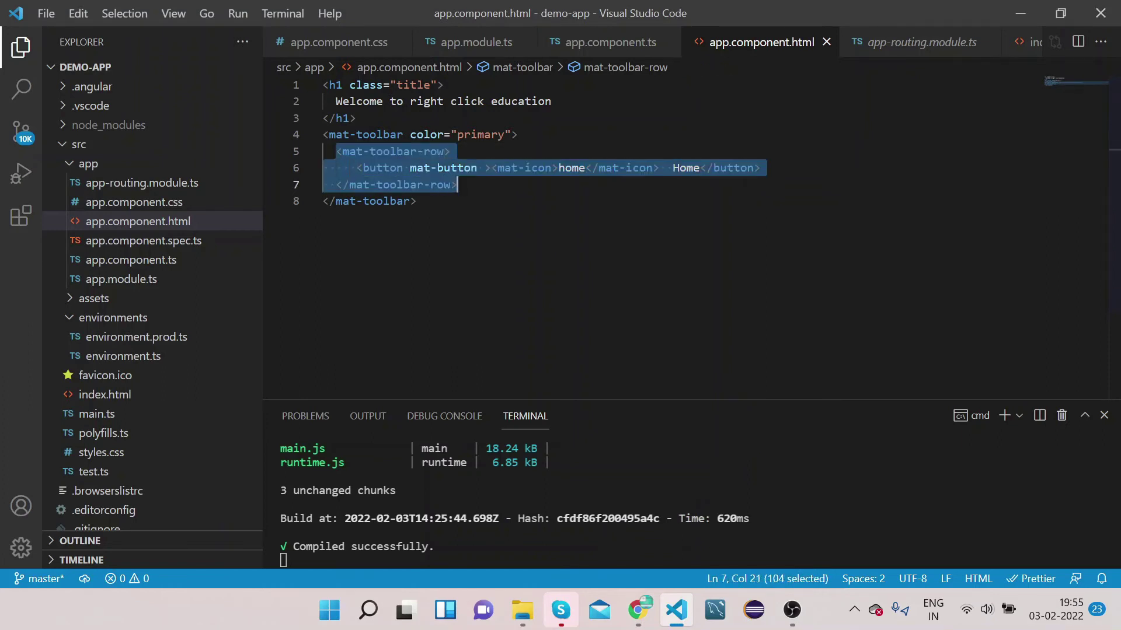
key(Escape)
key(Return)
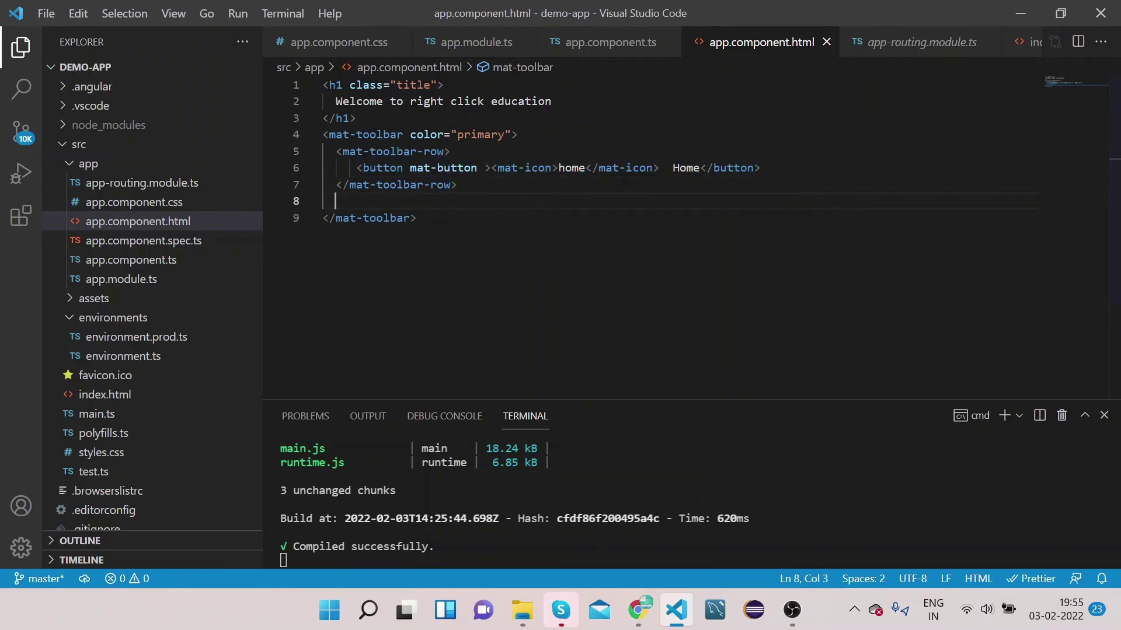
text(<mat-toolbar-row>     <button mat-button ><mat-icon>home</mat-icon>  Home</button>  </mat-toolbar-row>)
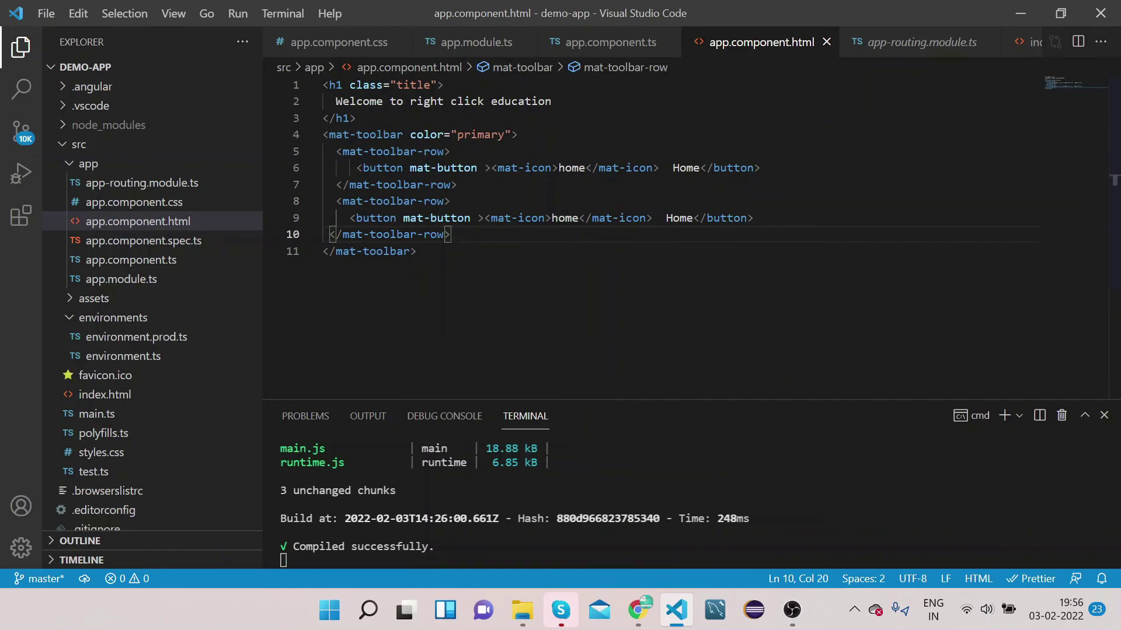
Change the copied icon from home to menu and delete its Home label.
click(578, 218)
key(BackSpace)
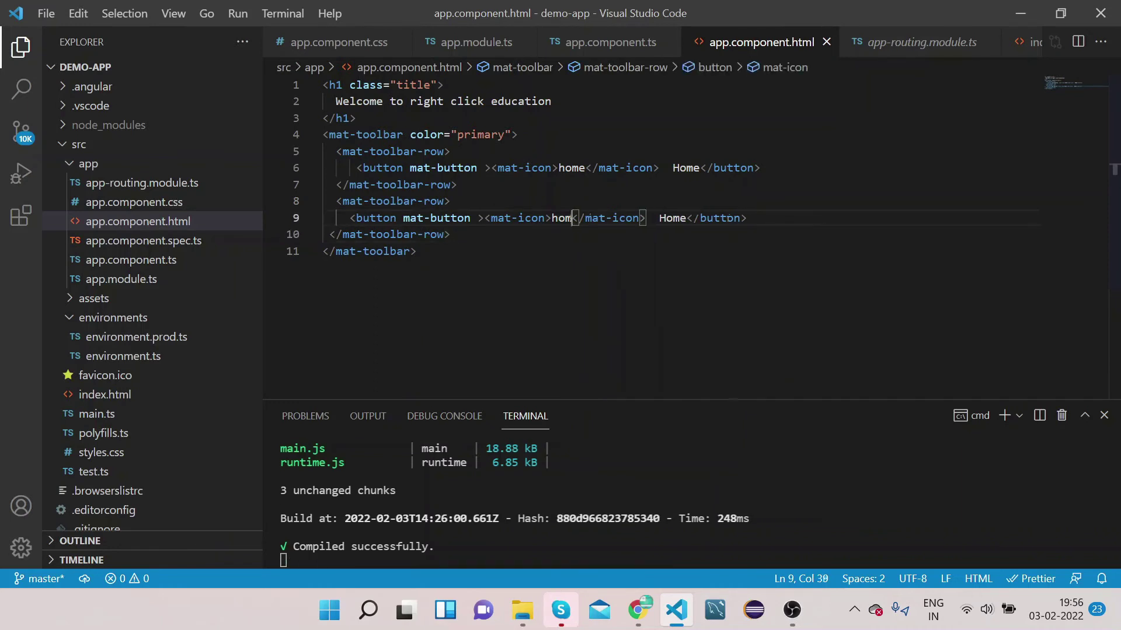
key(BackSpace)
key(BackSpace)
key(BackSpace)
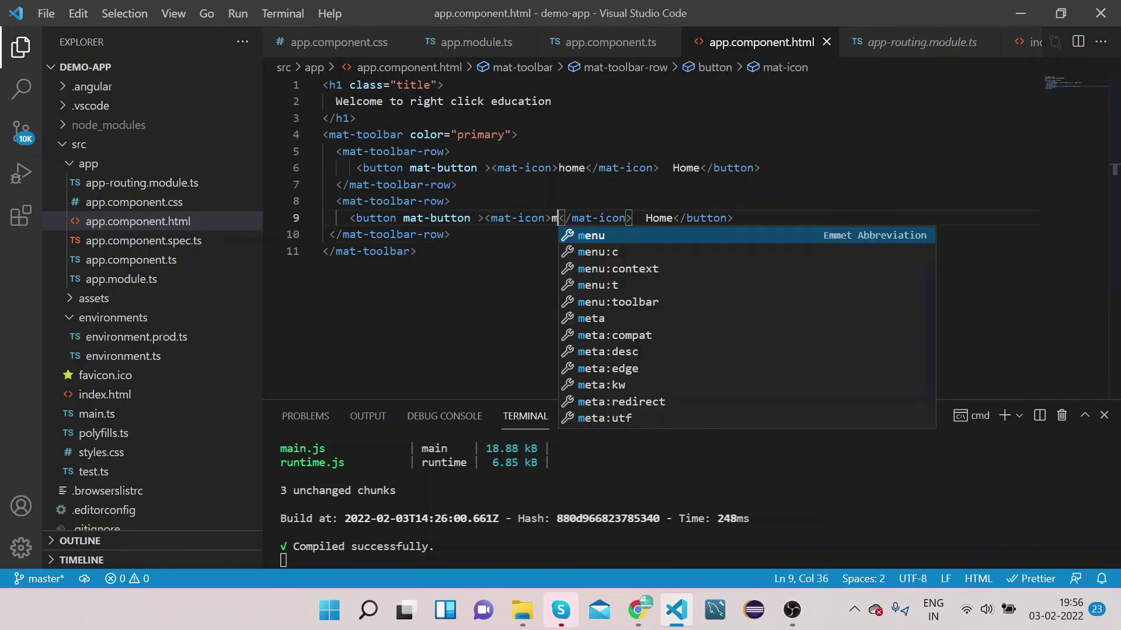
text(enu)
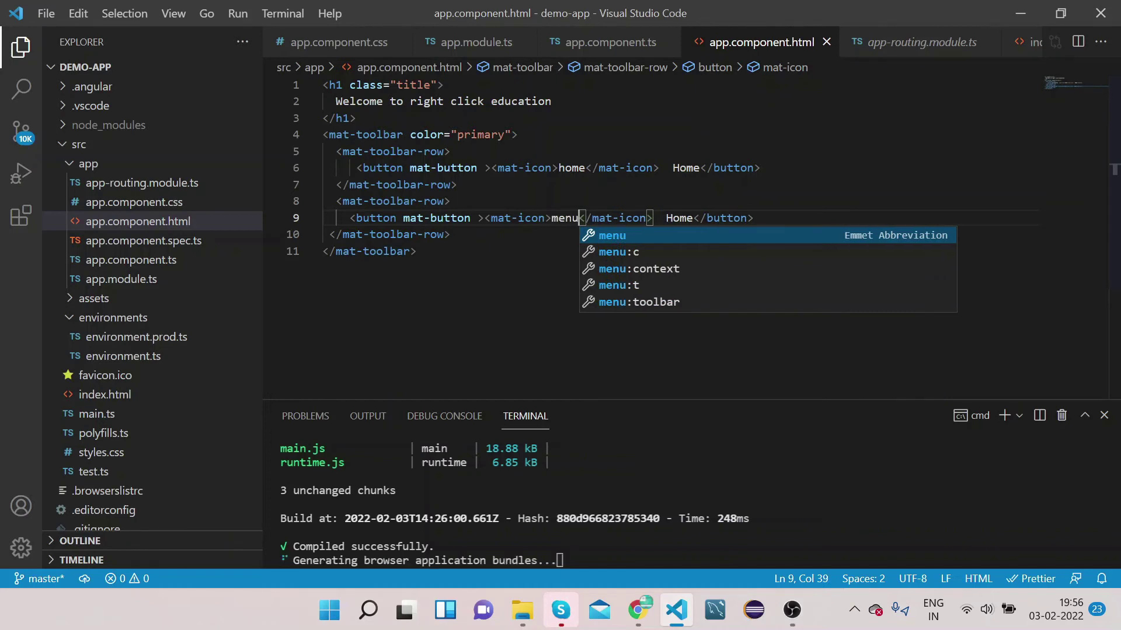
click(692, 217)
key(BackSpace)
key(BackSpace)
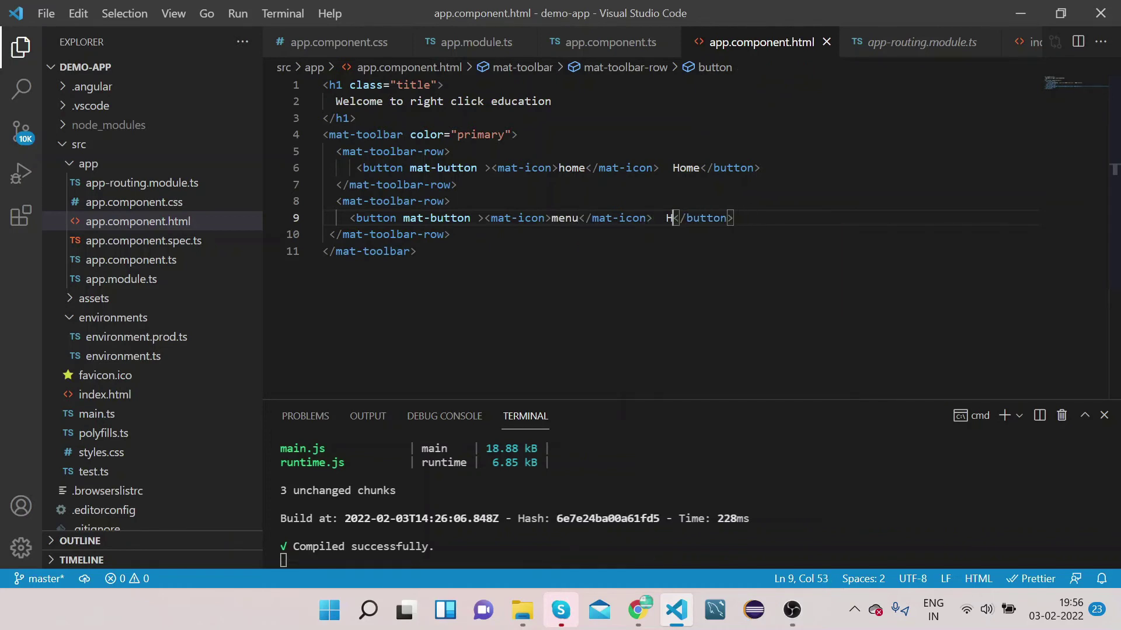
key(BackSpace)
key(BackSpace)
key(BackSpace)
key(BackSpace)
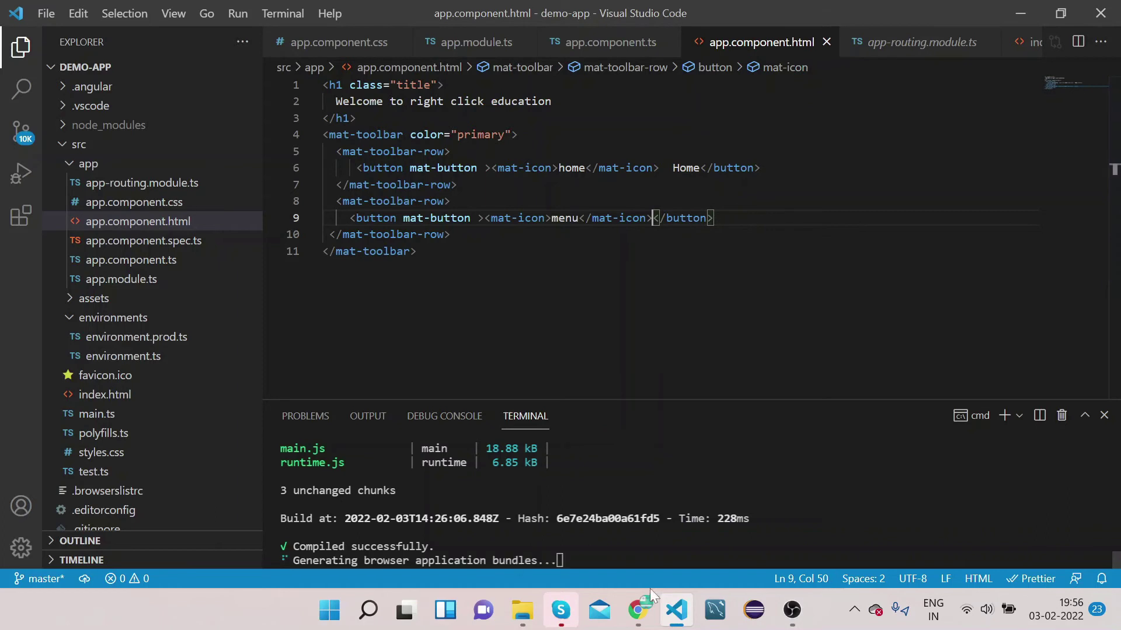
Test the first-row Home button and the second-row menu icon button in the Chrome preview.
mouse_move(638, 611)
click(622, 531)
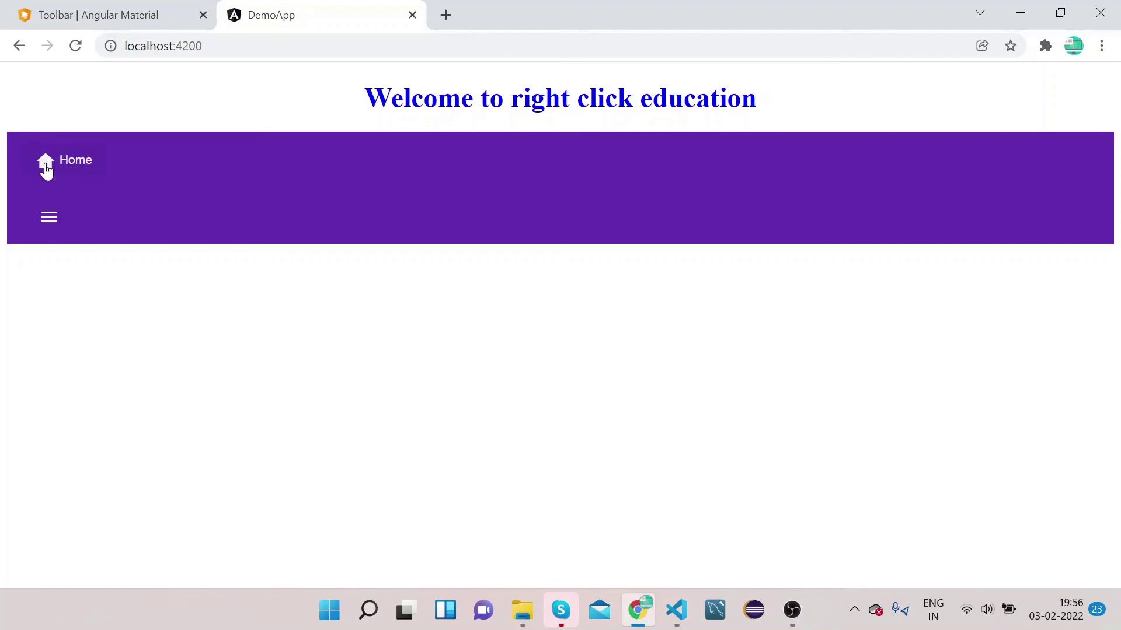
click(84, 166)
click(49, 230)
click(64, 164)
click(665, 492)
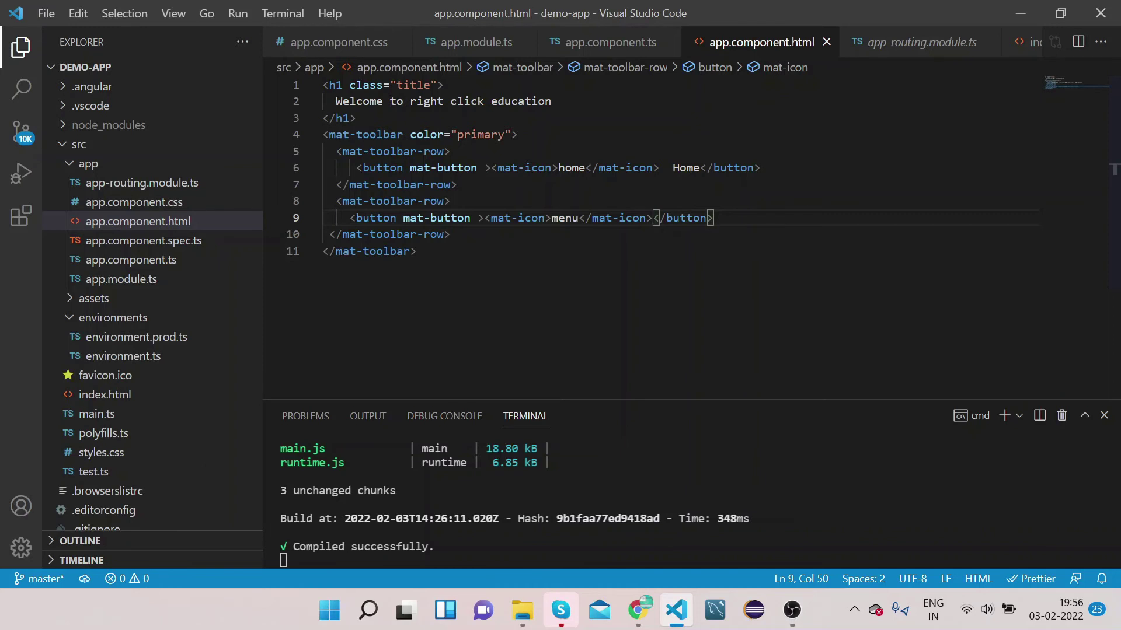
Delete the h1 welcome heading above the toolbar.
drag(356, 119, 316, 92)
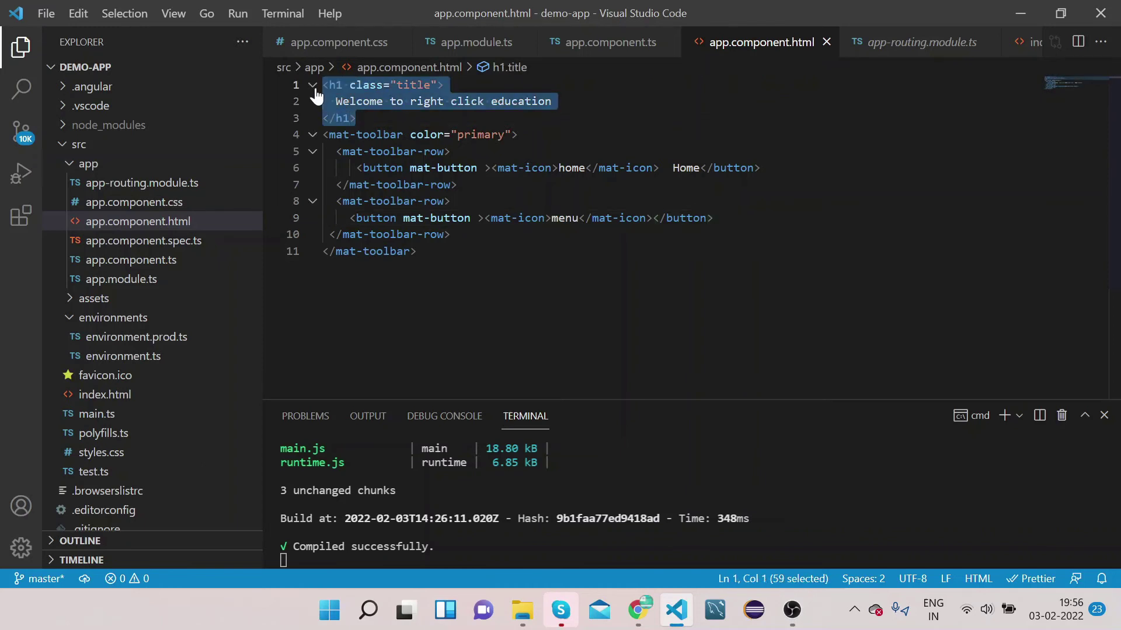
key(Delete)
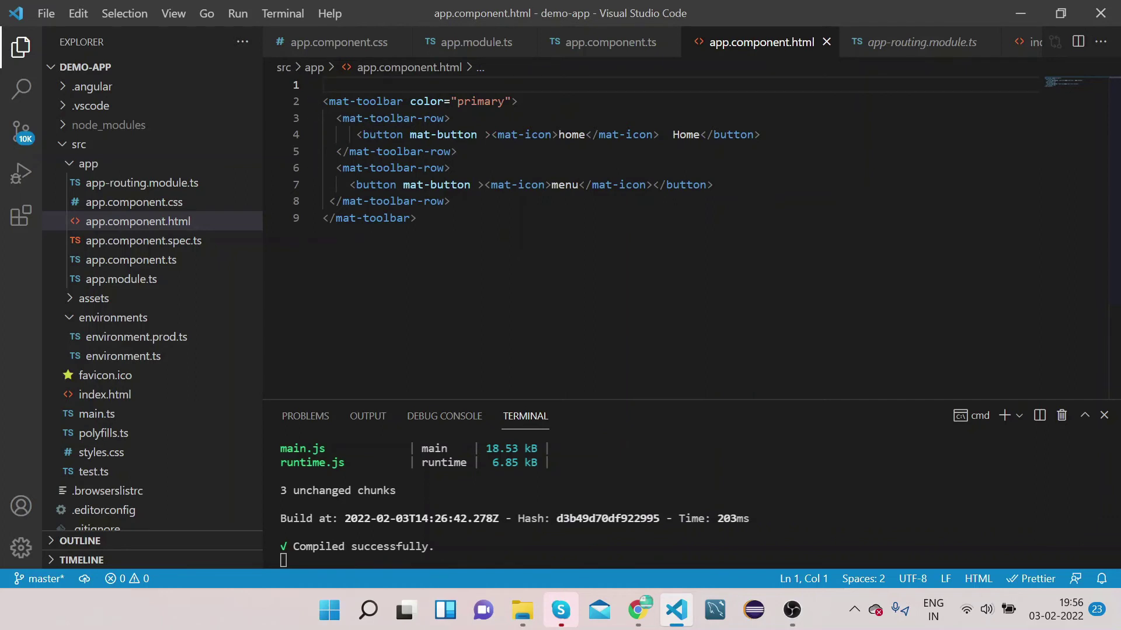
key(Down)
key(End)
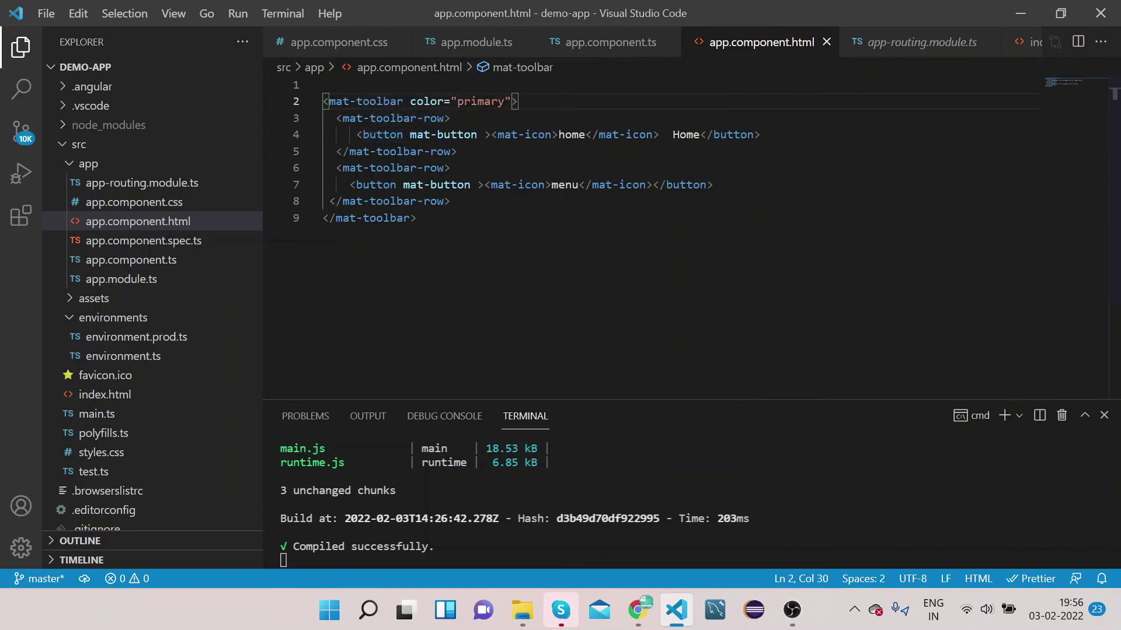
key(Down)
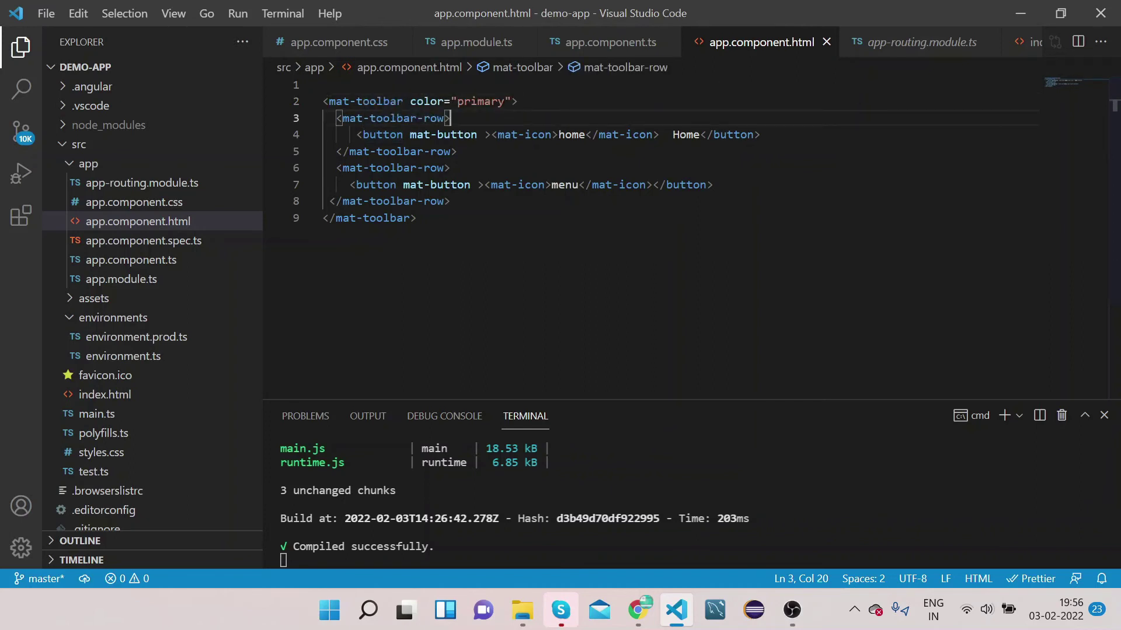
Move the menu button from the second toolbar row into the first row.
key(Down)
key(Down)
key(Down)
key(Home)
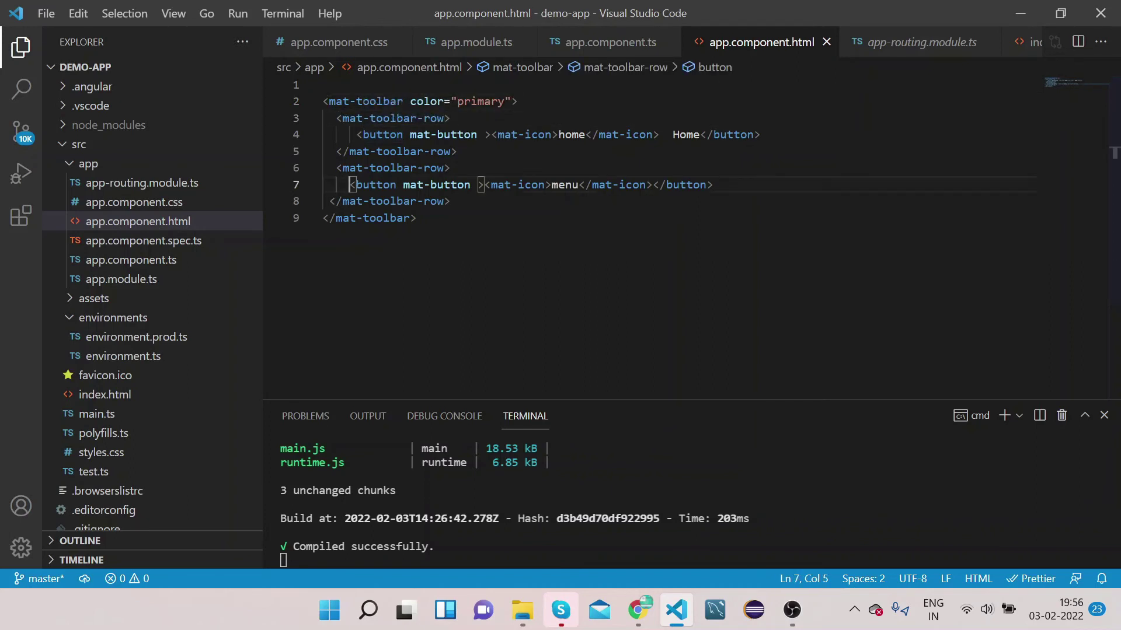
key(shift+Right)
key(shift+Right)
key(shift+Right)
key(shift+Right)
key(shift+Right)
key(shift+Right)
key(shift+Right)
key(shift+Right)
key(shift+Right)
key(shift+Right)
key(shift+Right)
key(ctrl+c)
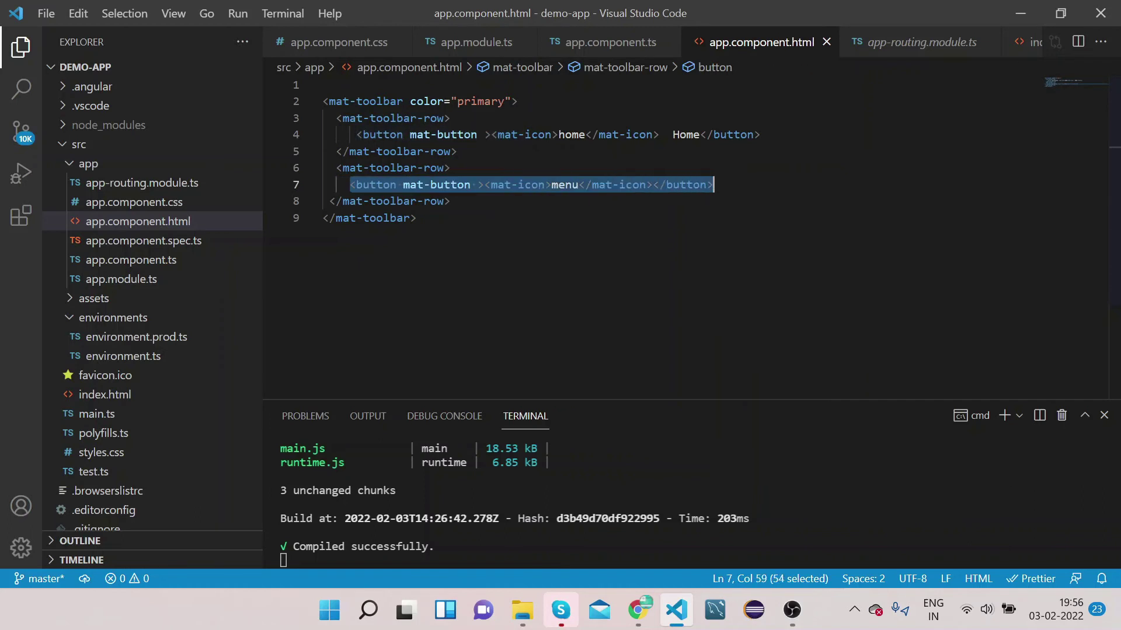
key(BackSpace)
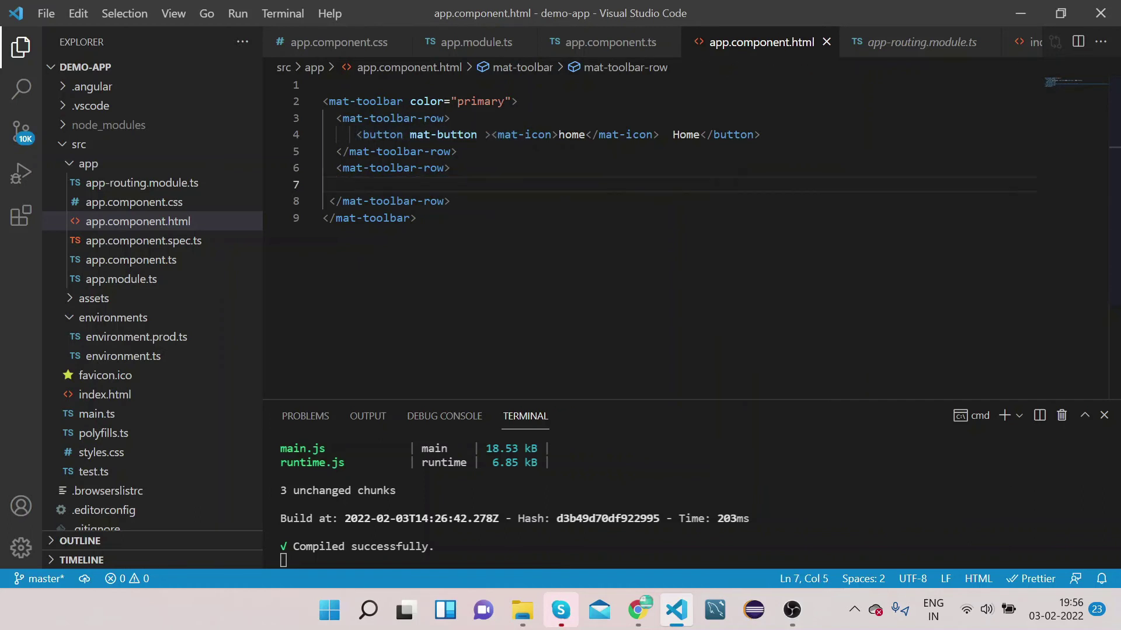
key(Up)
key(Up)
key(Up)
key(End)
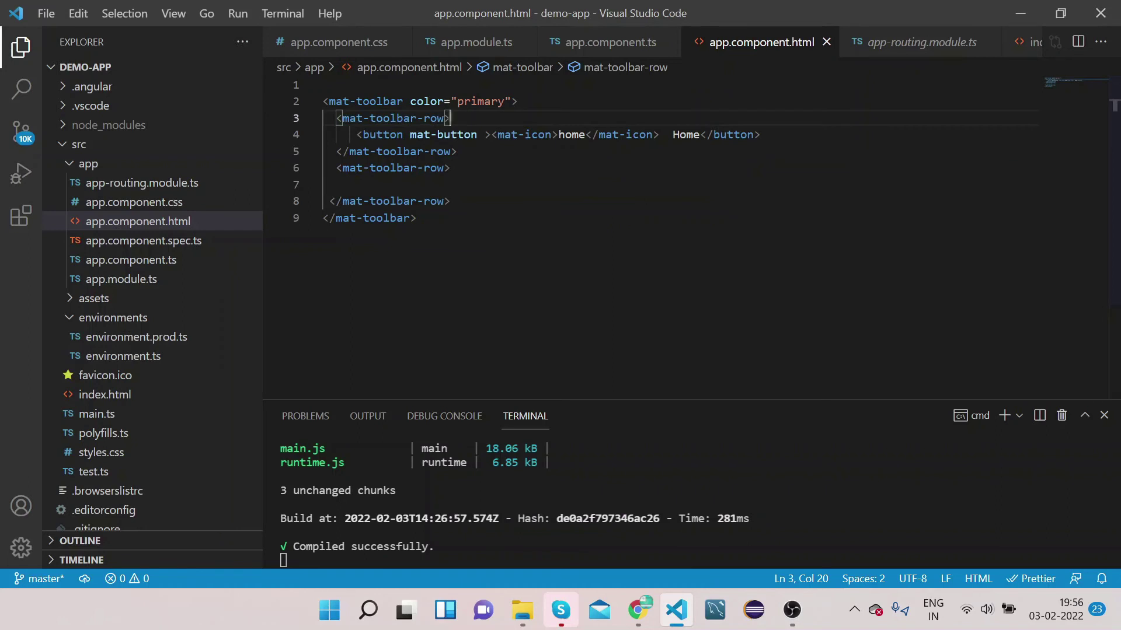
key(Return)
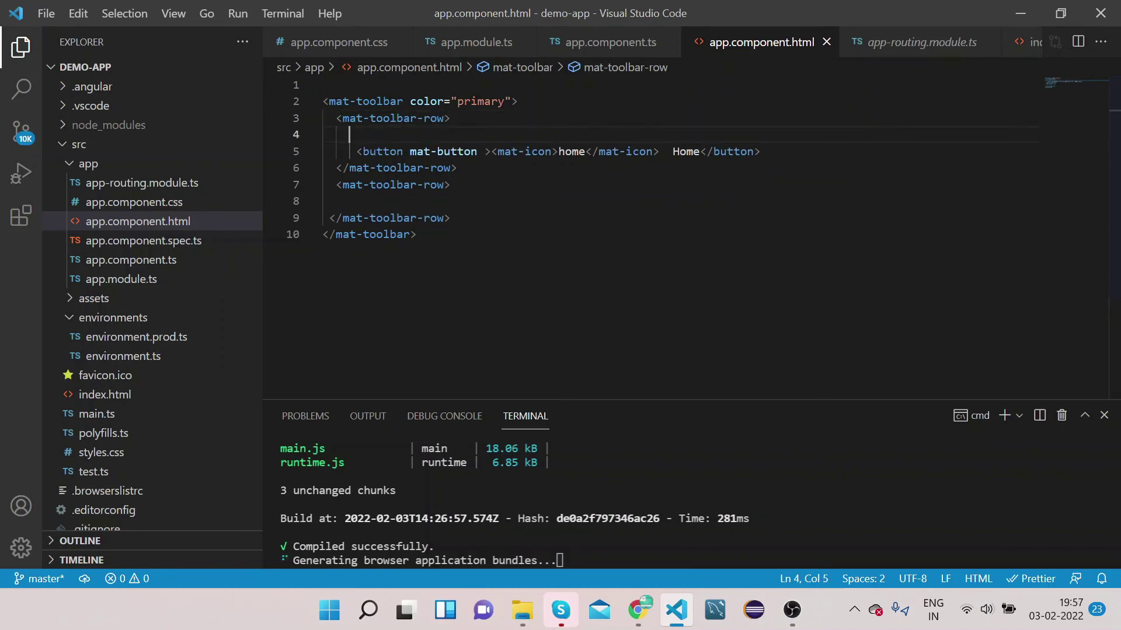
key(ctrl+v)
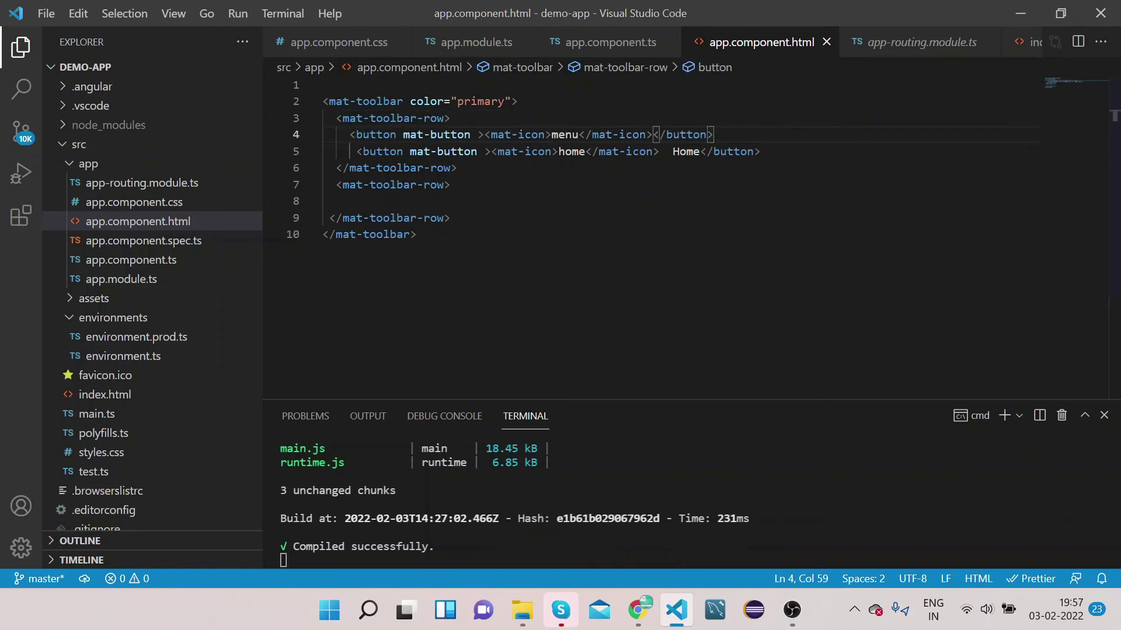
Add the <h4>Right CLick</h4> title above the buttons and delete the empty second row.
key(Up)
key(Return)
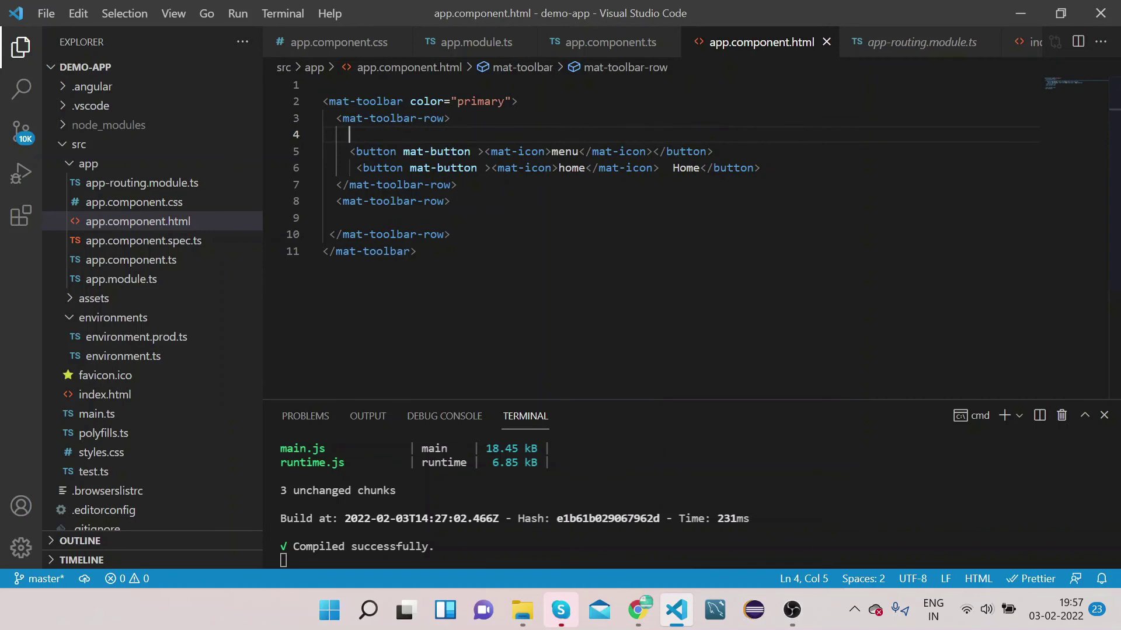
text(<h)
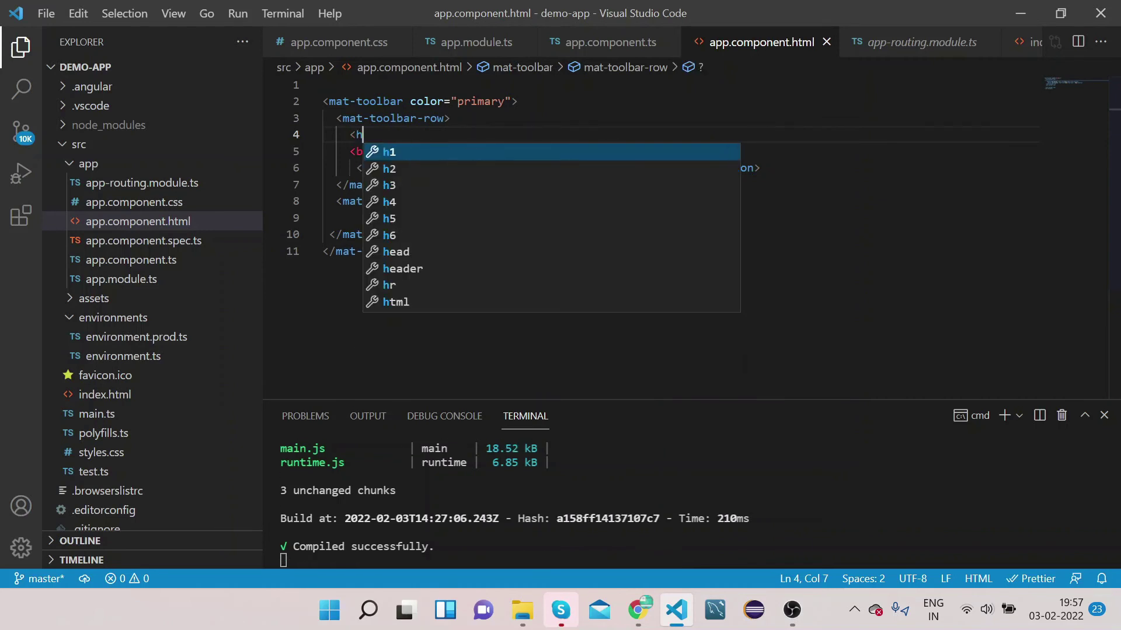
text(4)
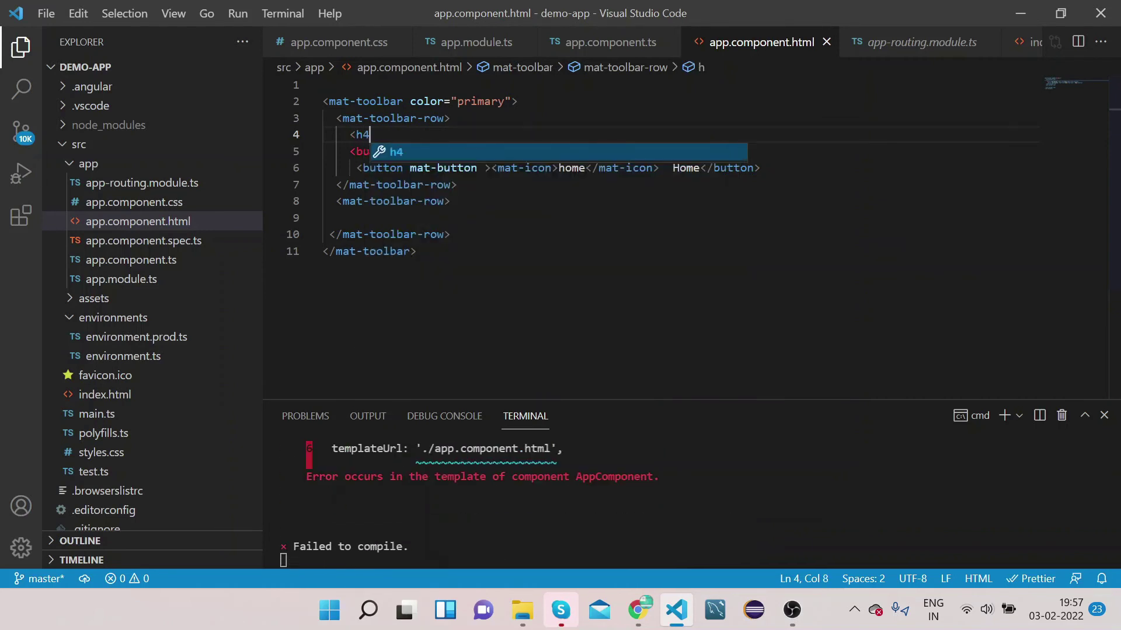
text(></h4>)
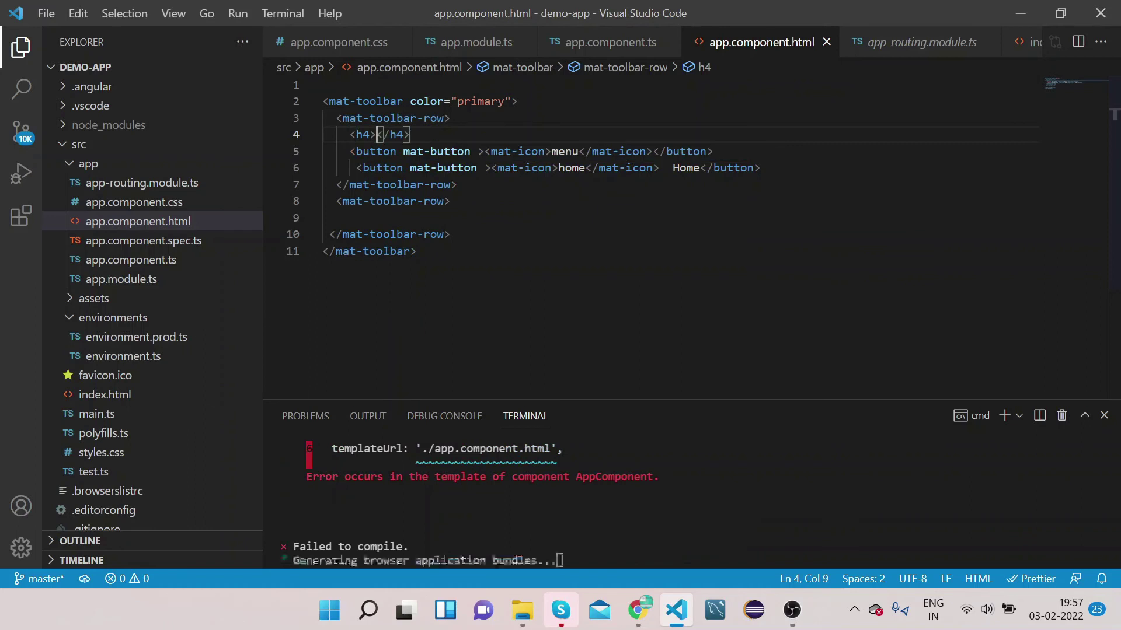
text(Rig)
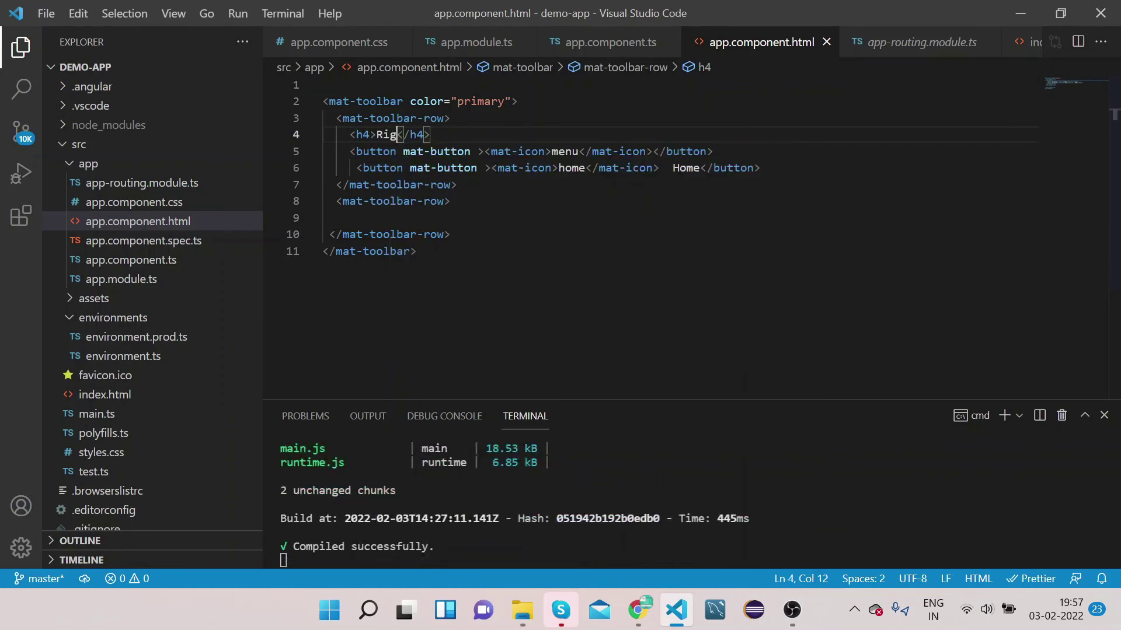
text(ht Cl)
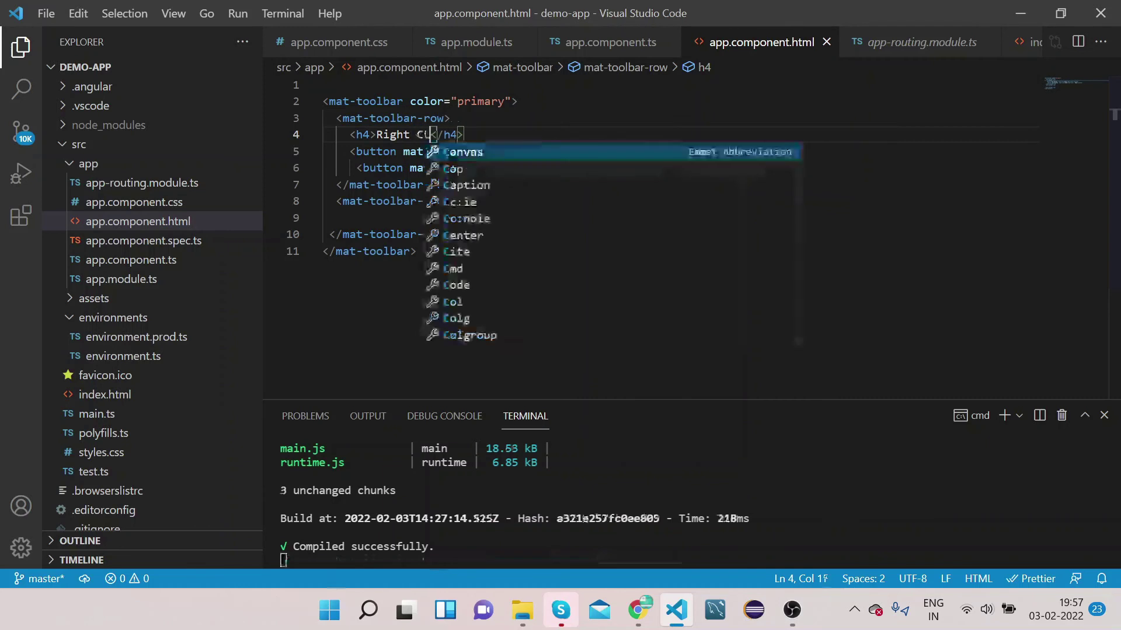
text(ick)
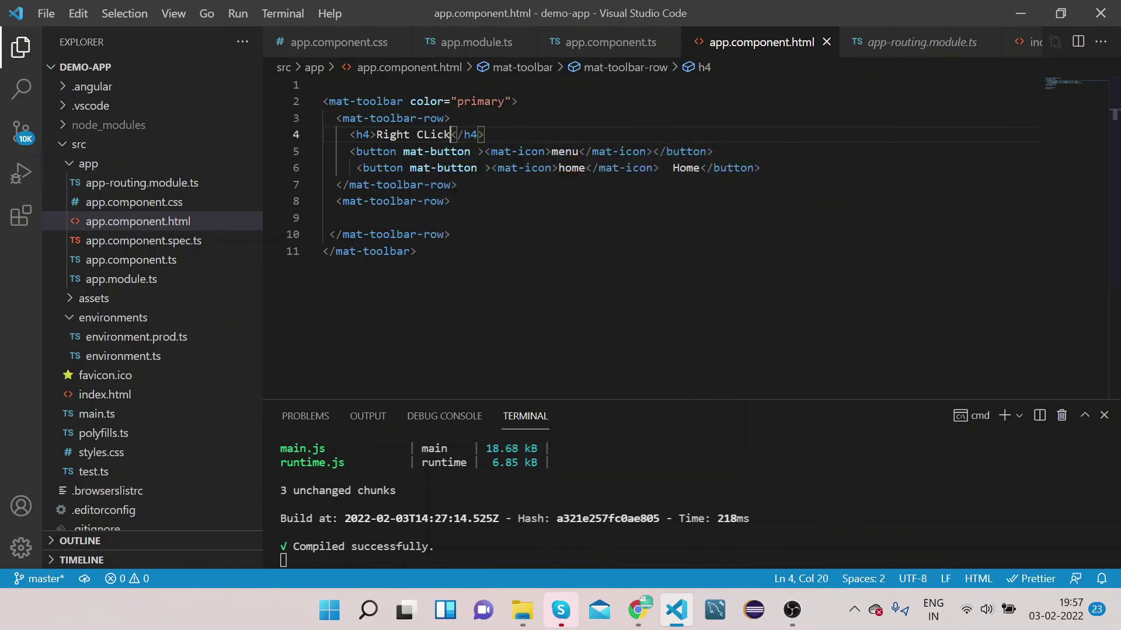
key(Down)
key(Down)
key(Down)
key(Home)
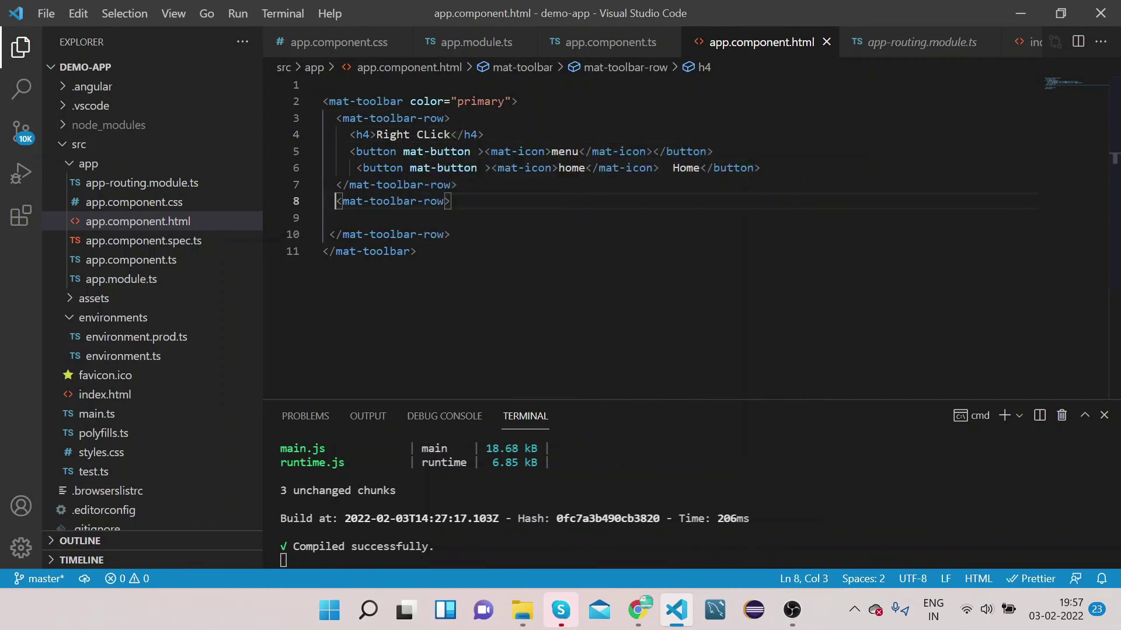
key(shift+Right)
key(shift+Right)
key(shift+Right)
key(shift+Right)
key(shift+Right)
key(shift+Right)
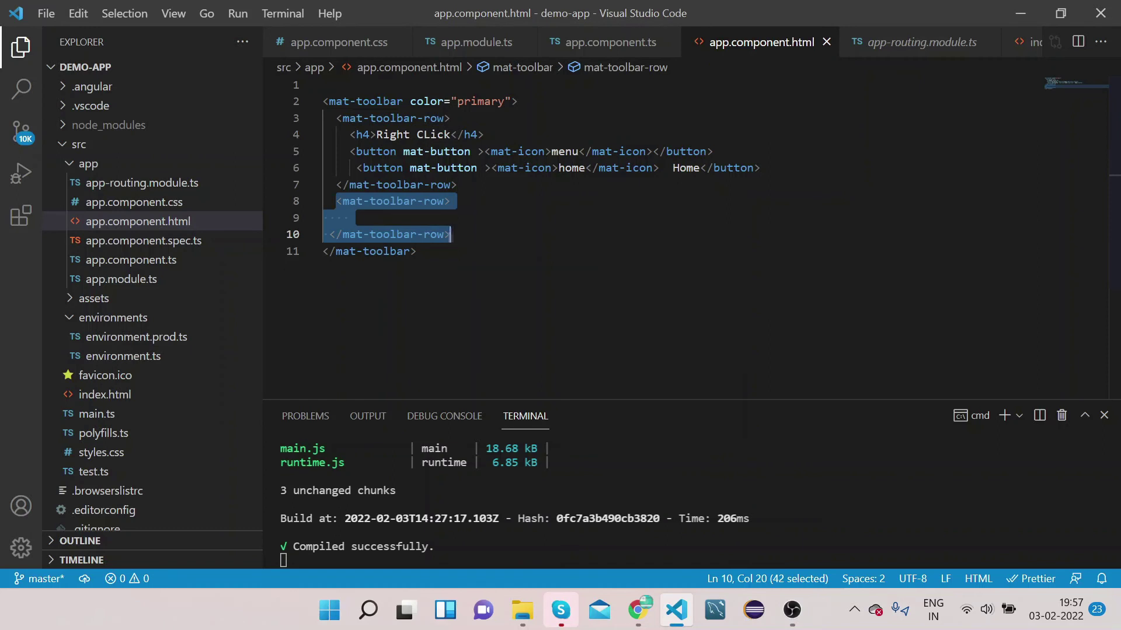
key(BackSpace)
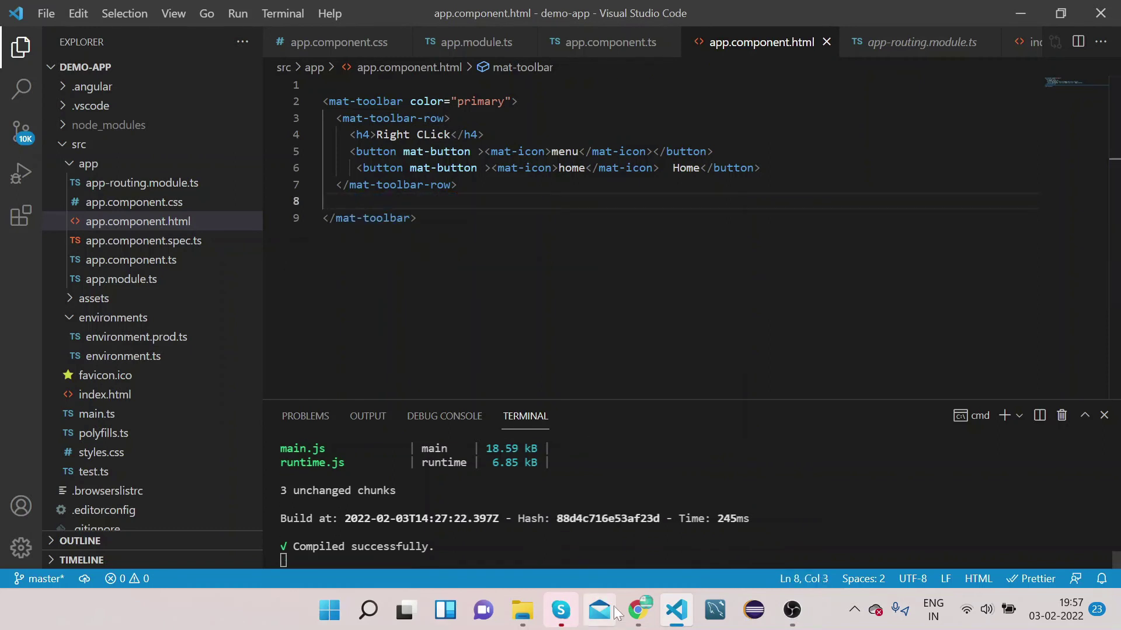
Test the Right CLick title and Home button in the localhost:4200 preview.
mouse_move(639, 611)
click(596, 489)
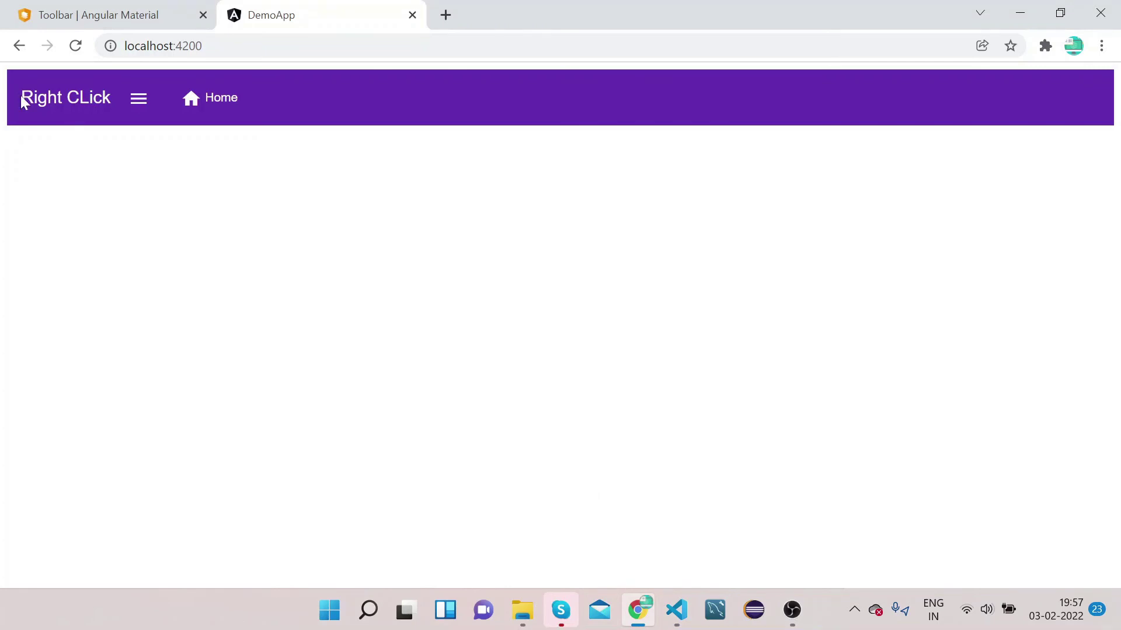
drag(21, 98, 155, 102)
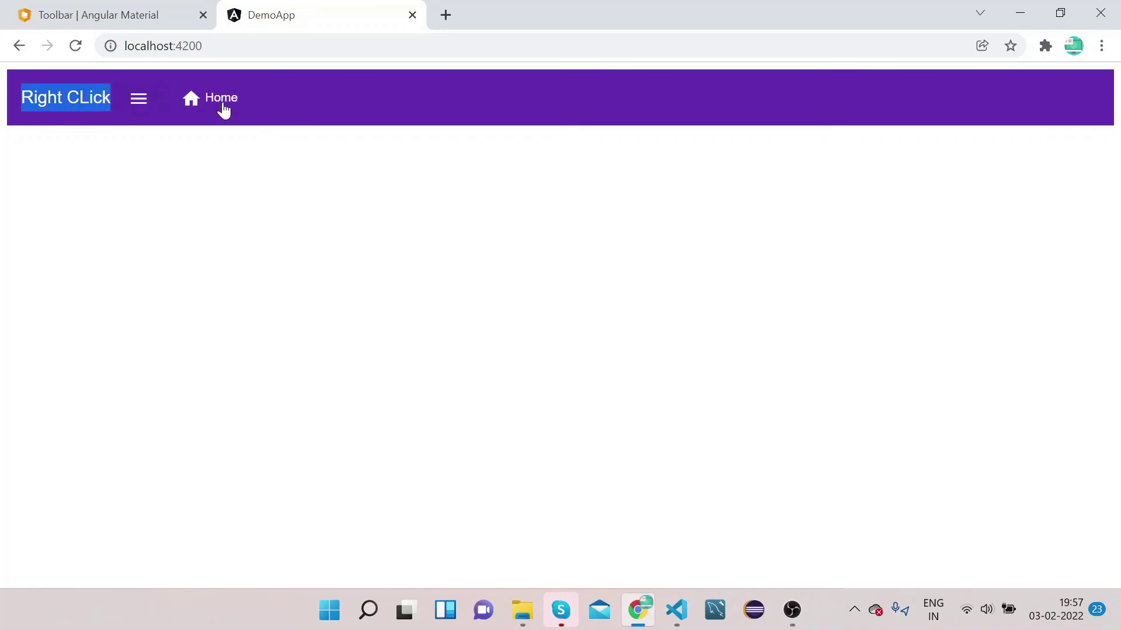
click(222, 110)
click(103, 14)
Browse the Toolbar EXAMPLES page, including the Basic and Multi-row toolbar samples.
click(465, 428)
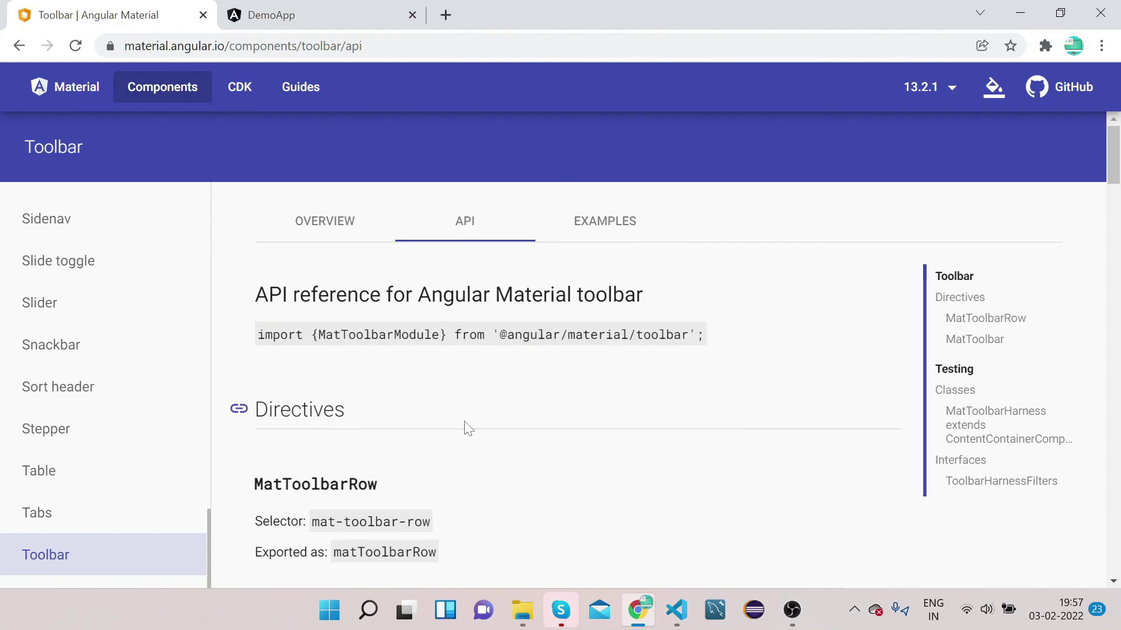
click(599, 232)
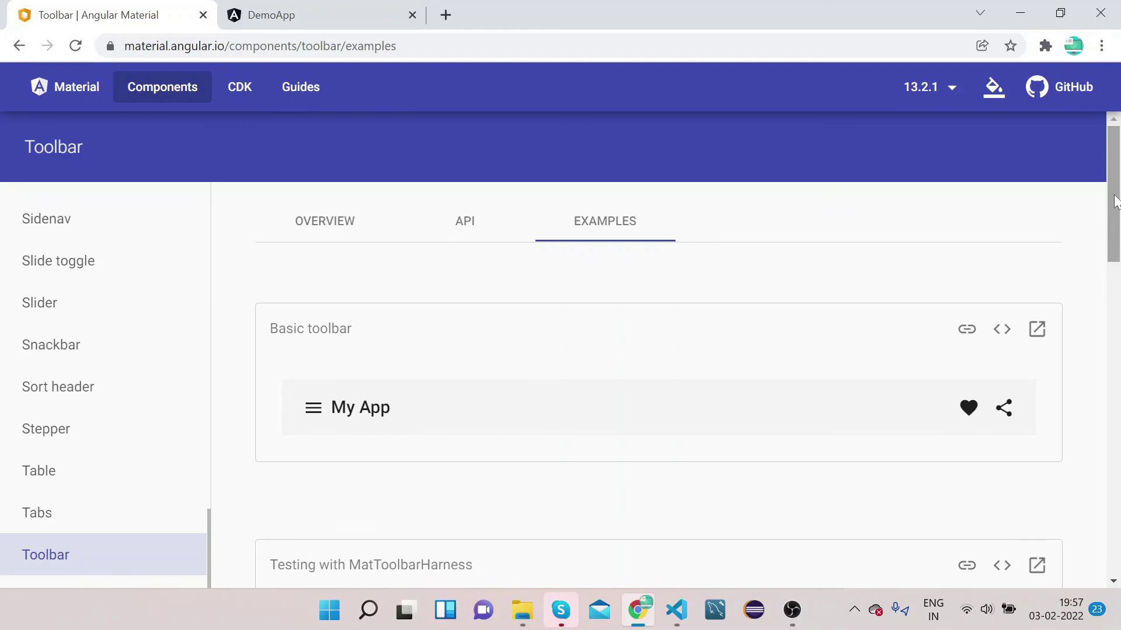
right_click(1110, 257)
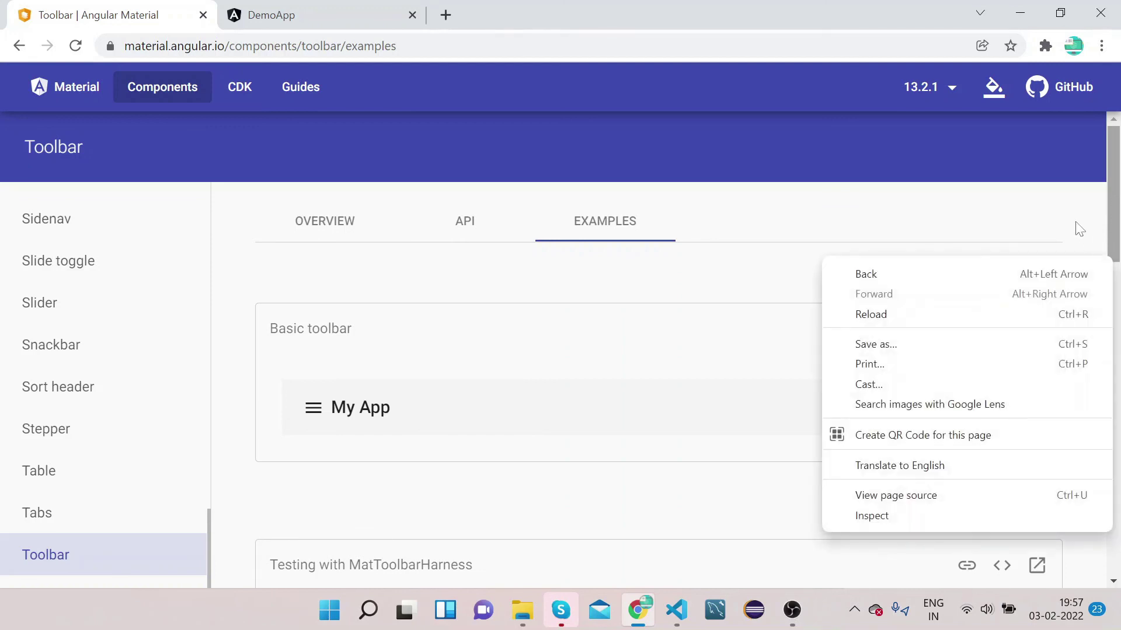
click(1079, 229)
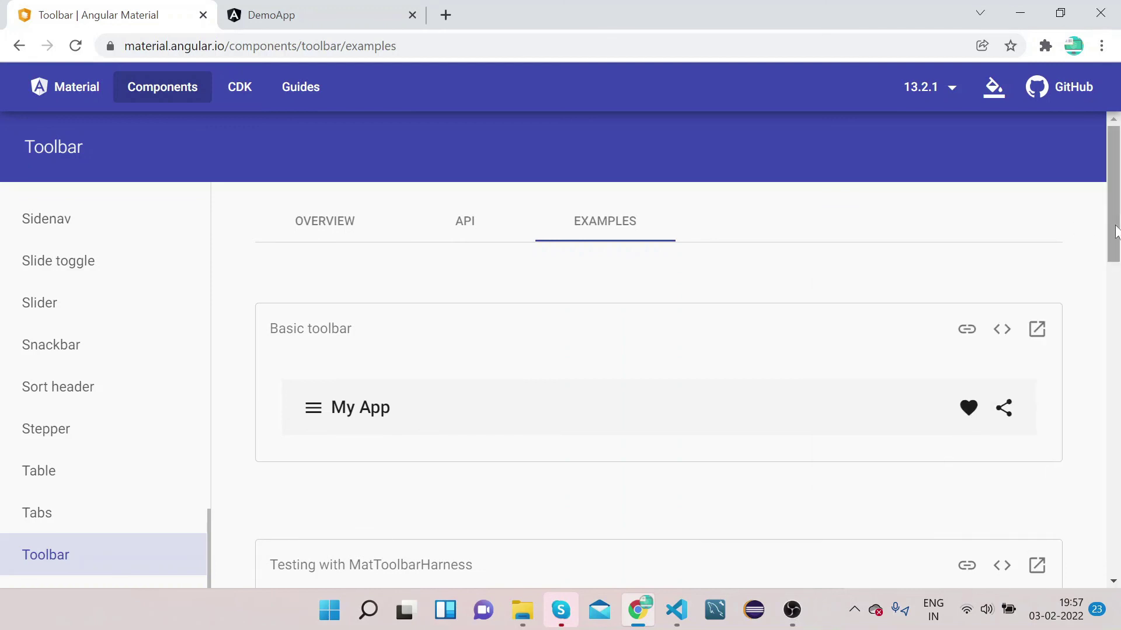
right_click(1116, 256)
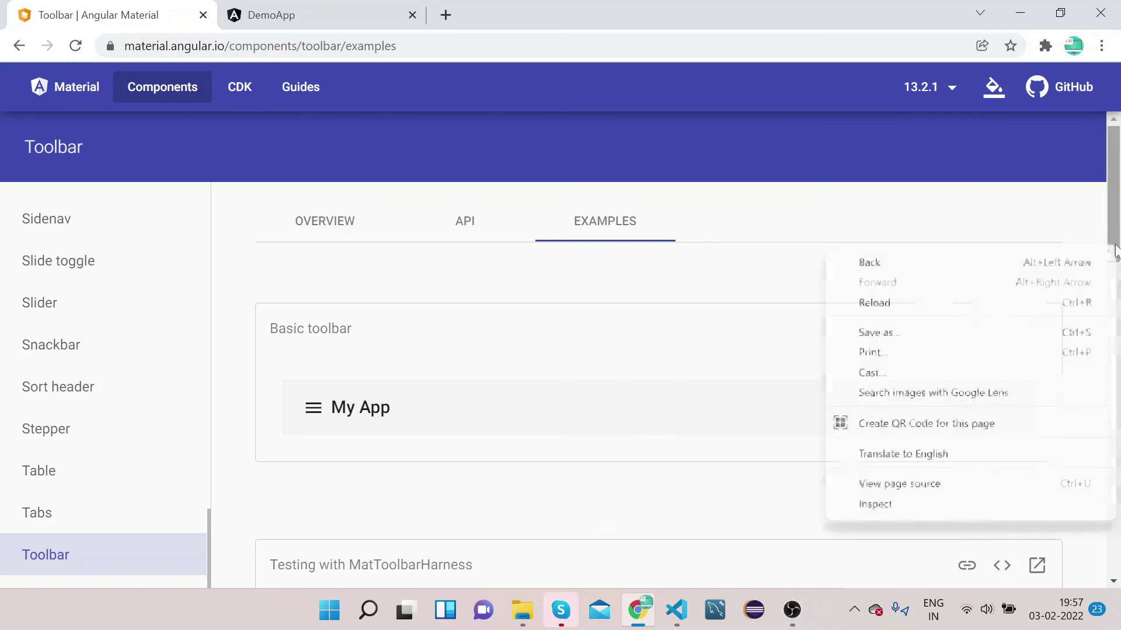
click(1115, 251)
drag(1117, 238, 1109, 378)
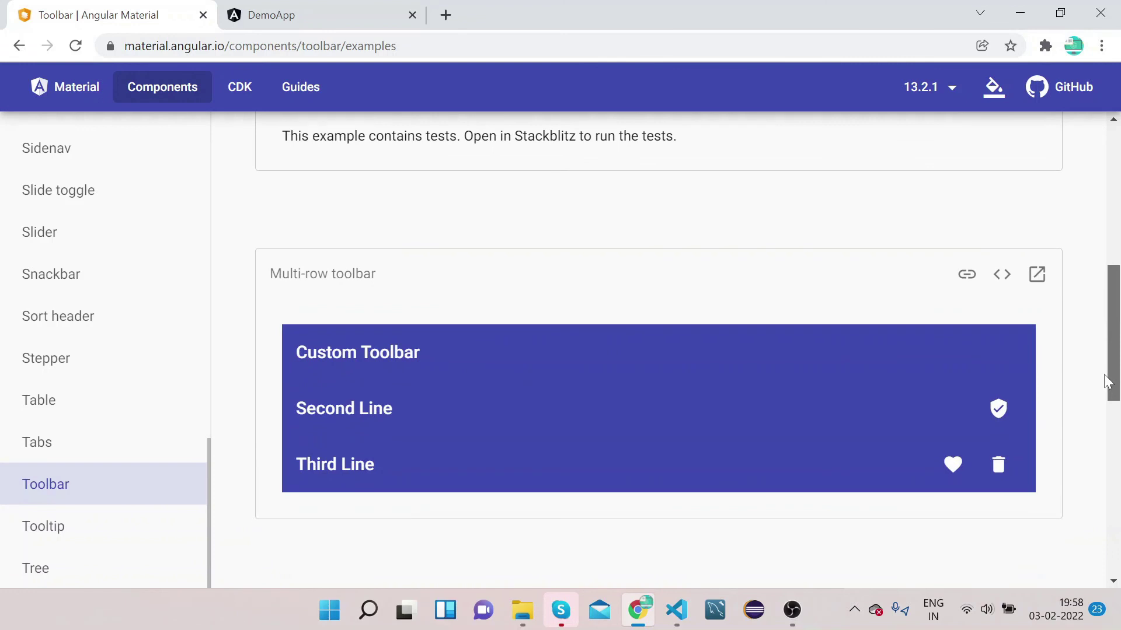
drag(1108, 378, 1108, 390)
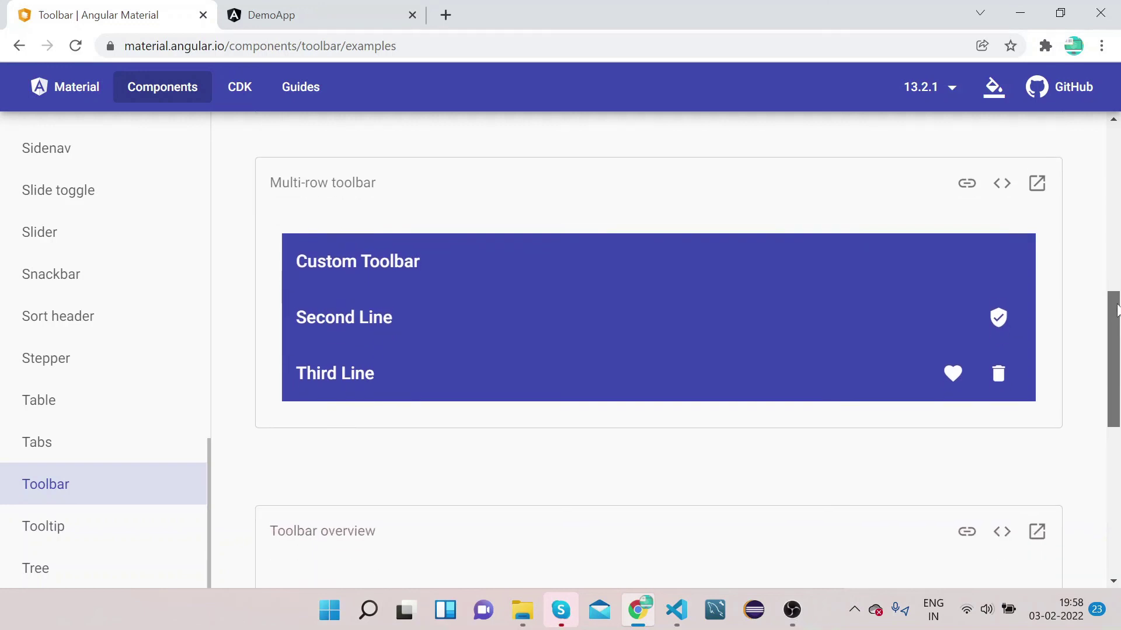
drag(1114, 301, 1117, 147)
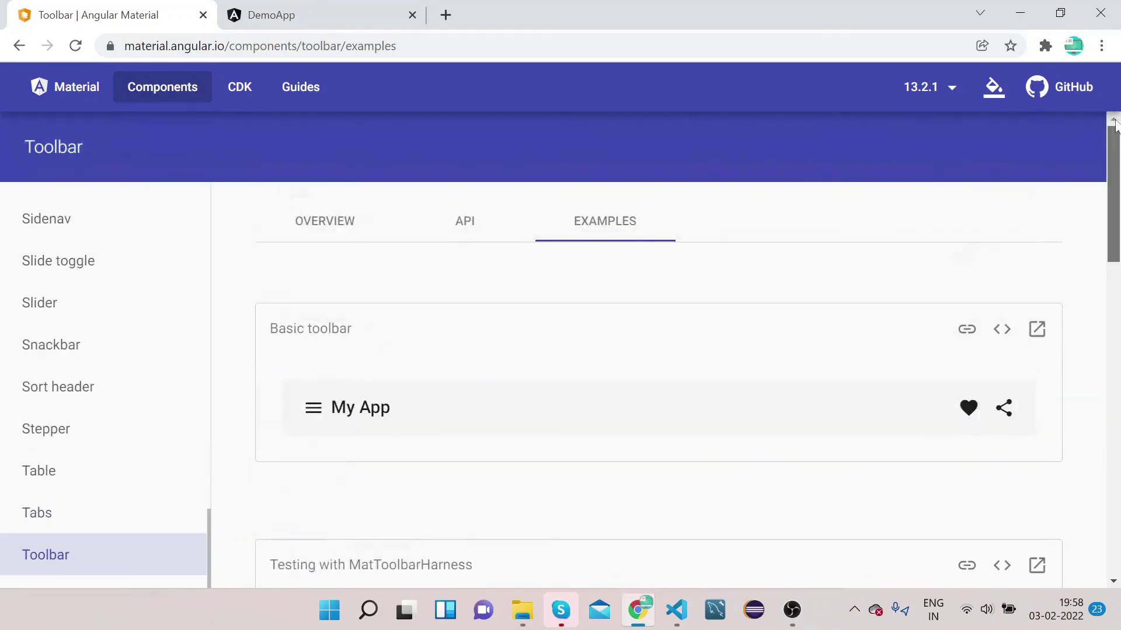
Return to the DemoApp tab and clear the highlight on the Right CLick title.
click(275, 9)
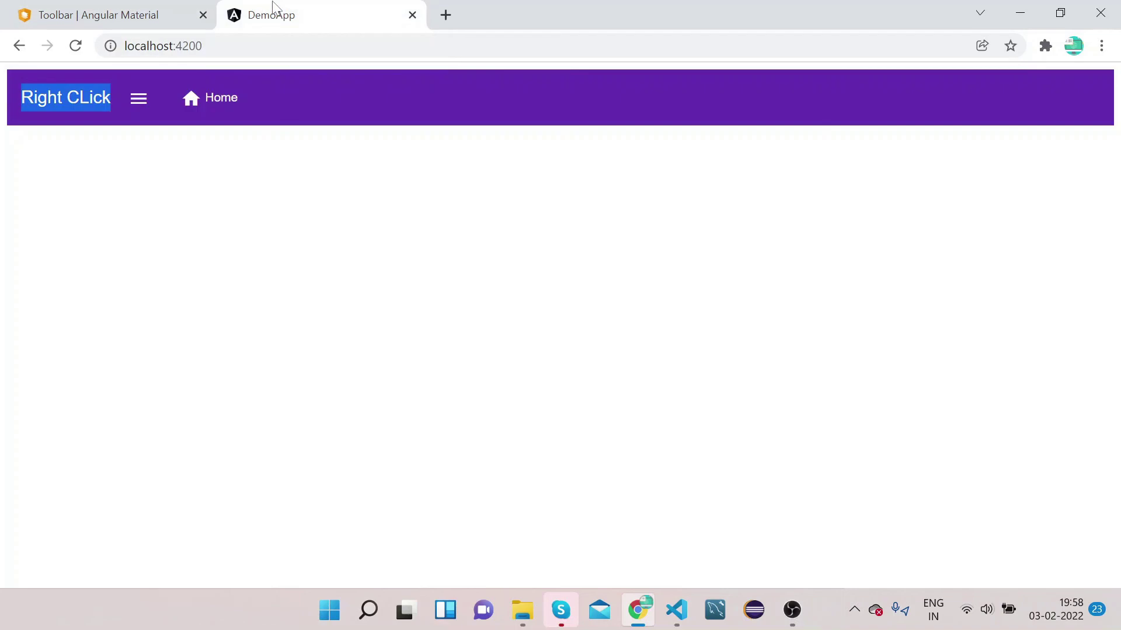
click(276, 224)
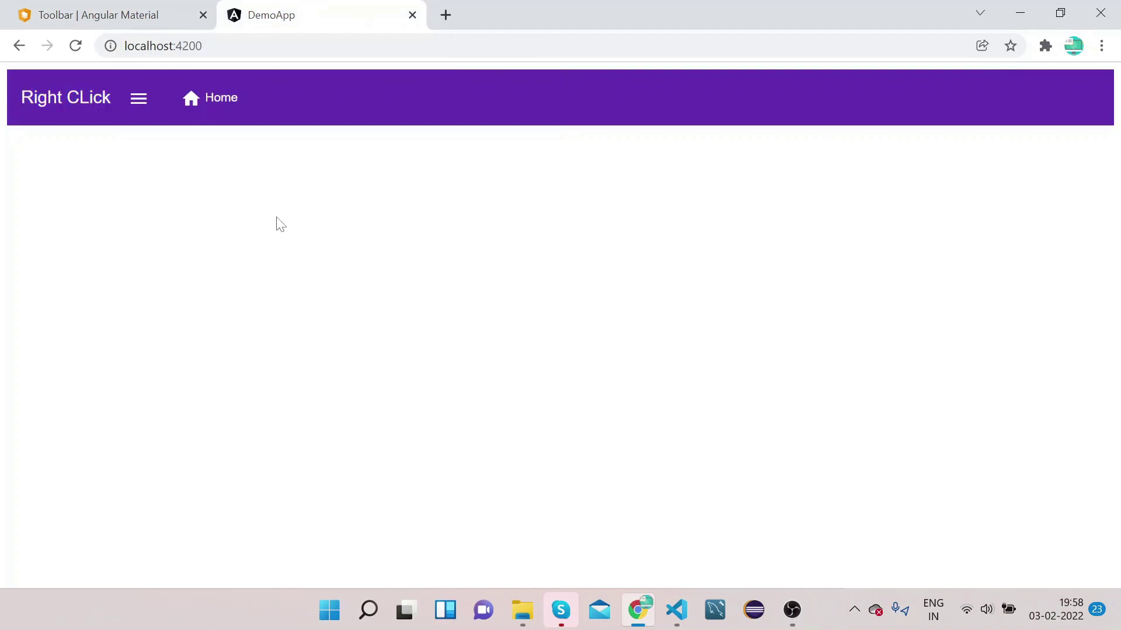